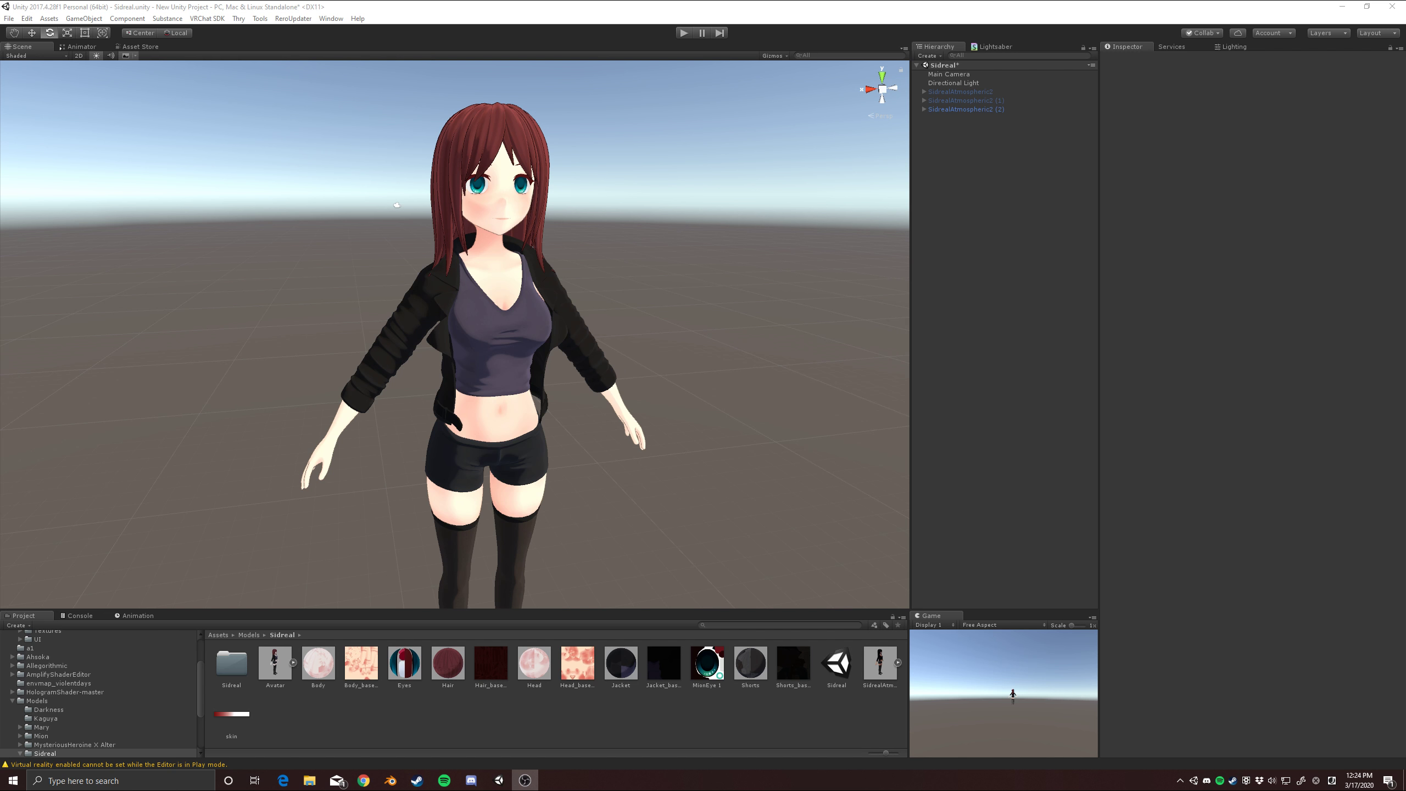
# Step: Run the scene in Play mode and rotate the SidrealAtmospheric2 (2) avatar to check how its dynamic bones move
pyautogui.click(684, 34)
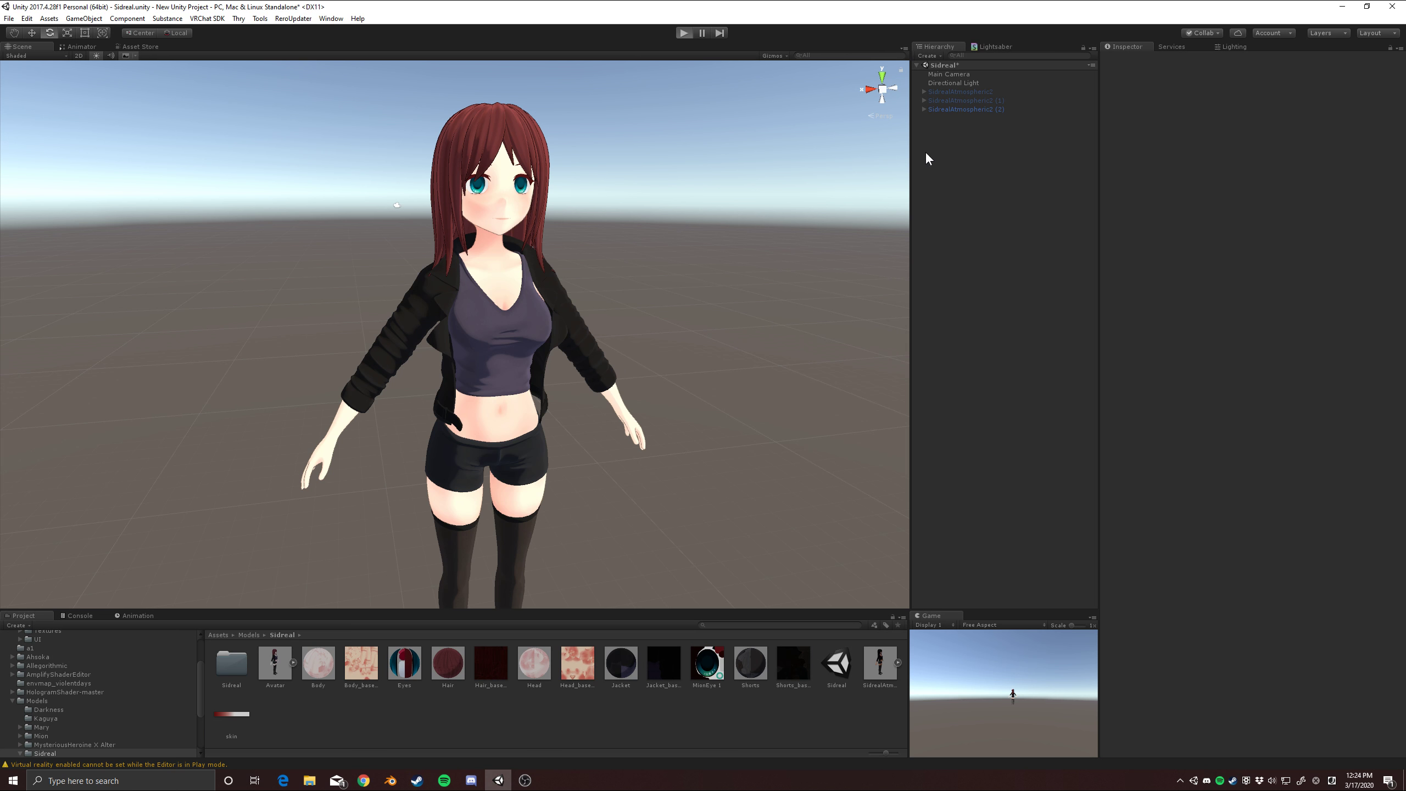
pyautogui.click(950, 110)
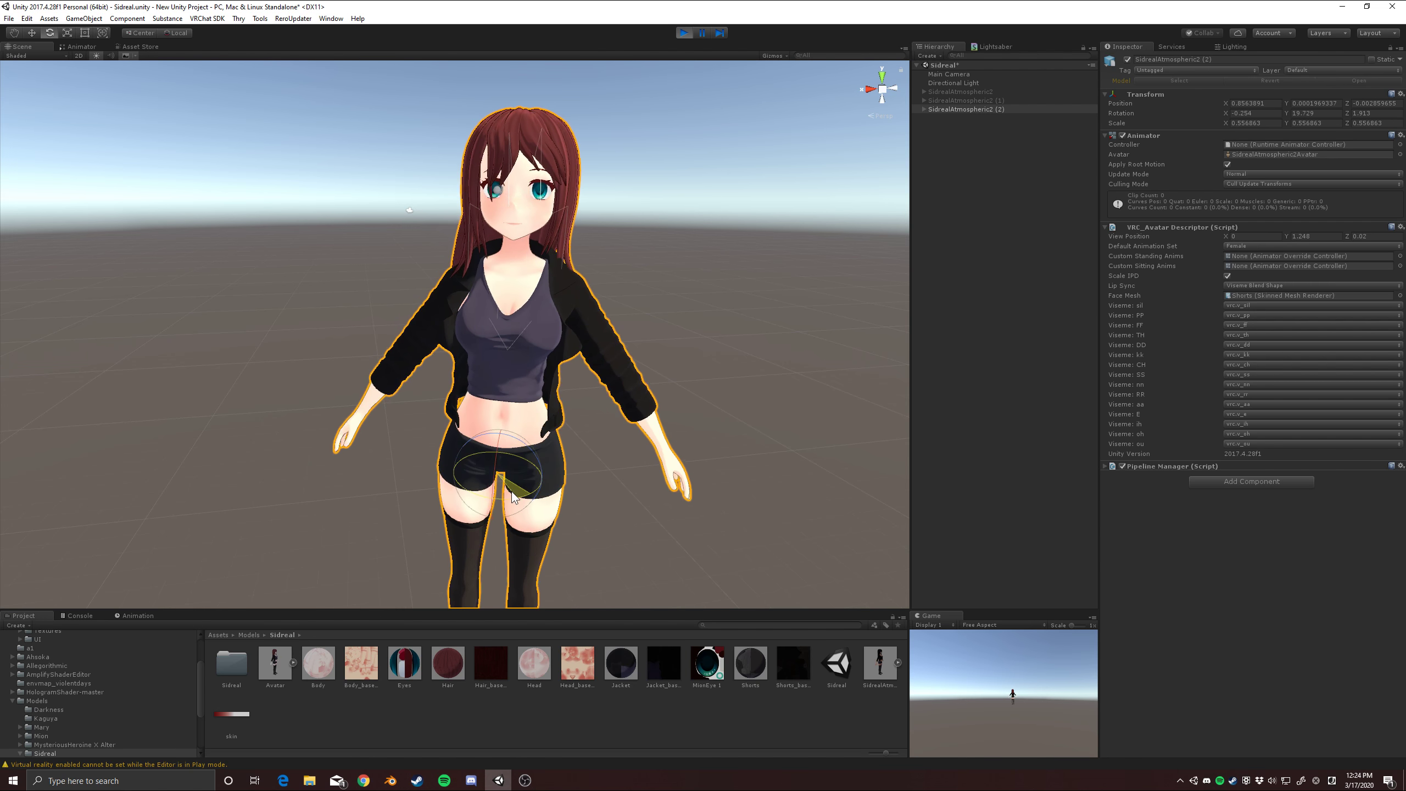
pyautogui.scroll(3, 596, 466)
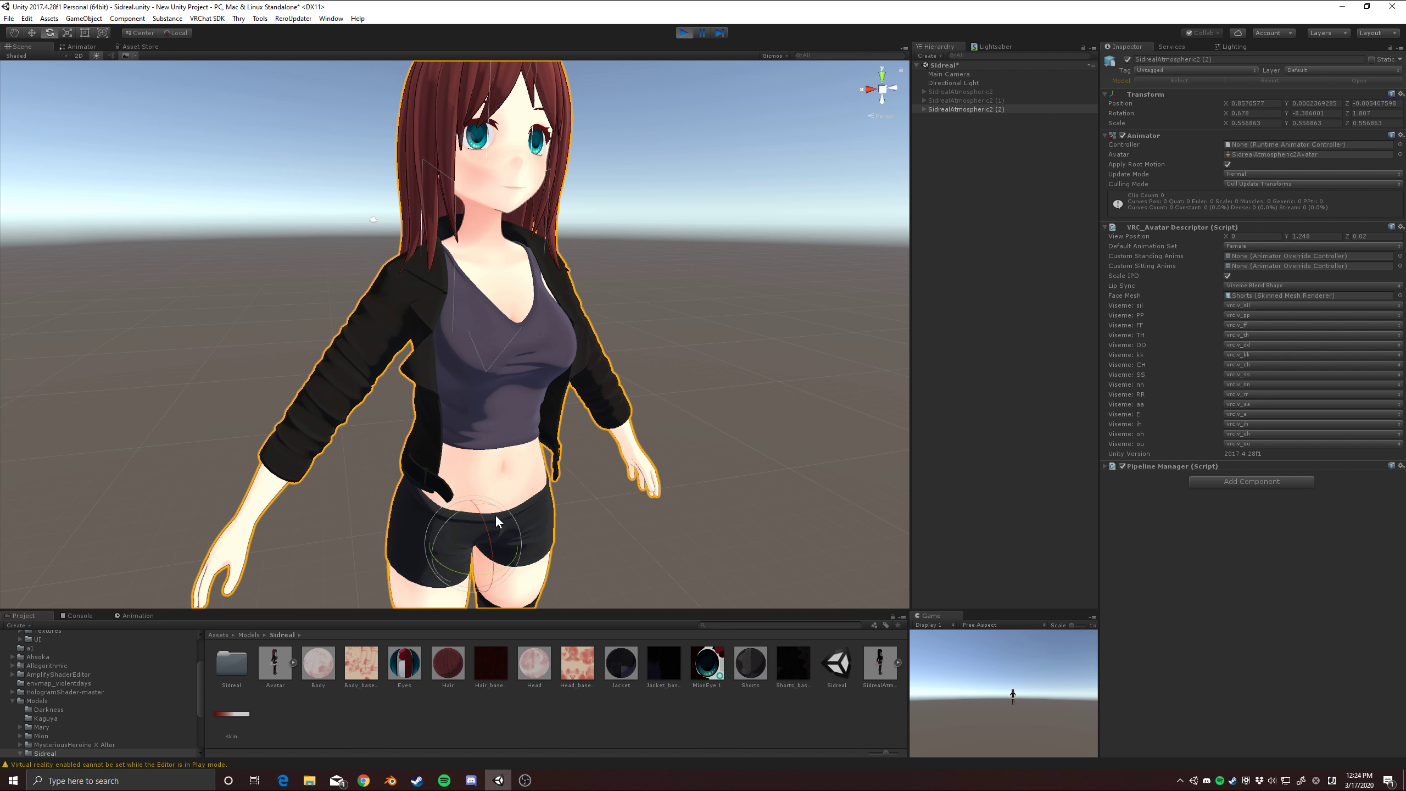
pyautogui.moveTo(494, 515); pyautogui.dragTo(486, 185)
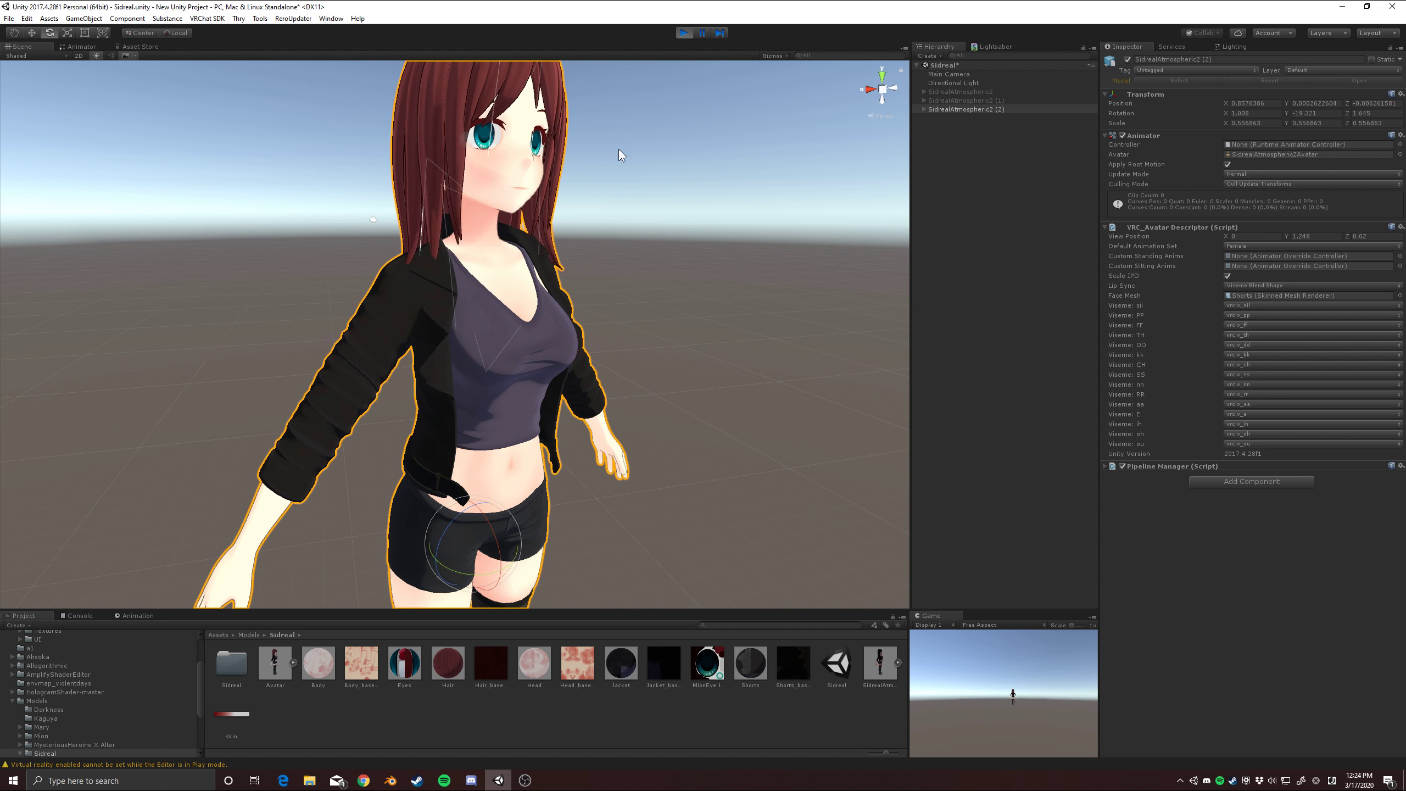
pyautogui.click(685, 31)
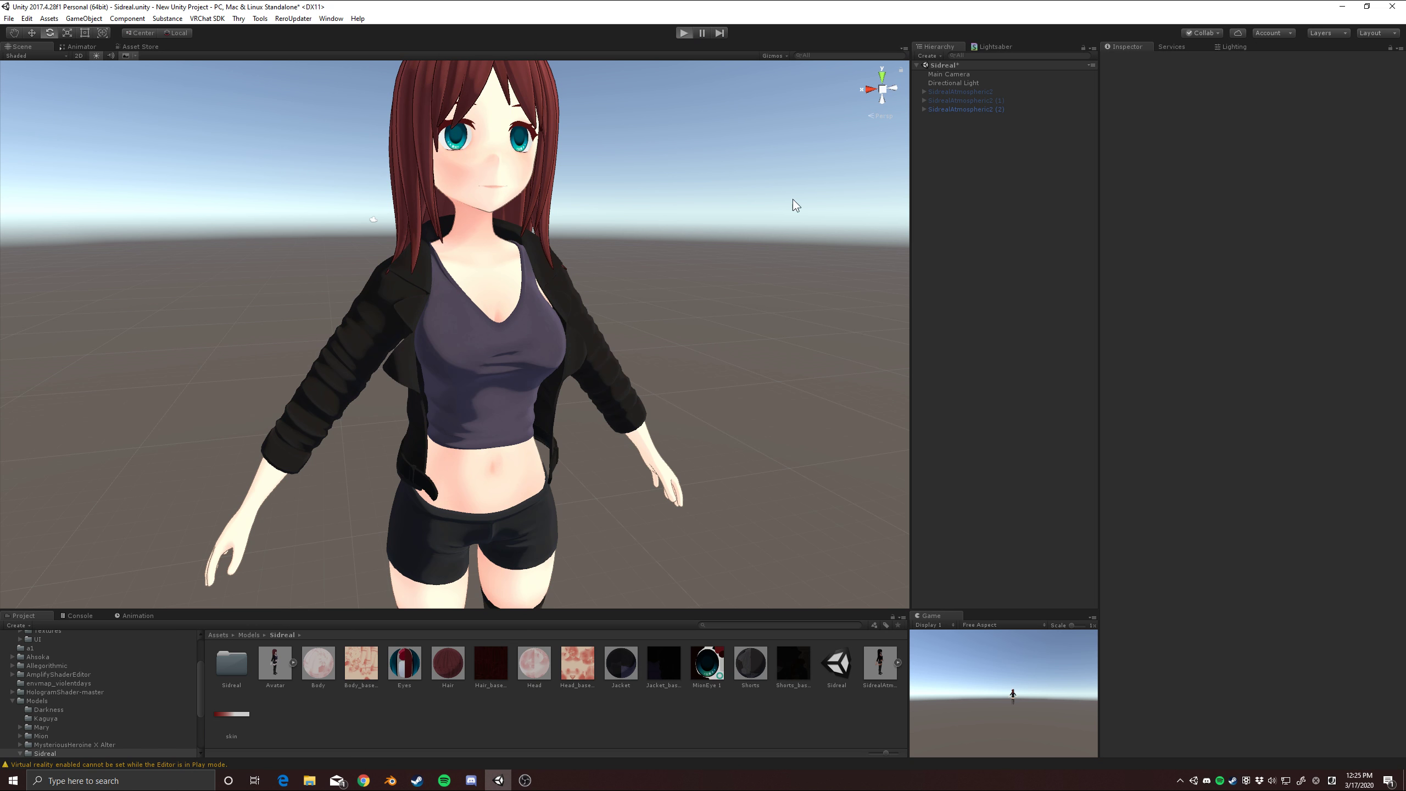
# Step: Expand the avatar's armature down to the Head bone and examine its Dynamic Bone settings in Play mode
pyautogui.click(924, 110)
pyautogui.click(991, 207)
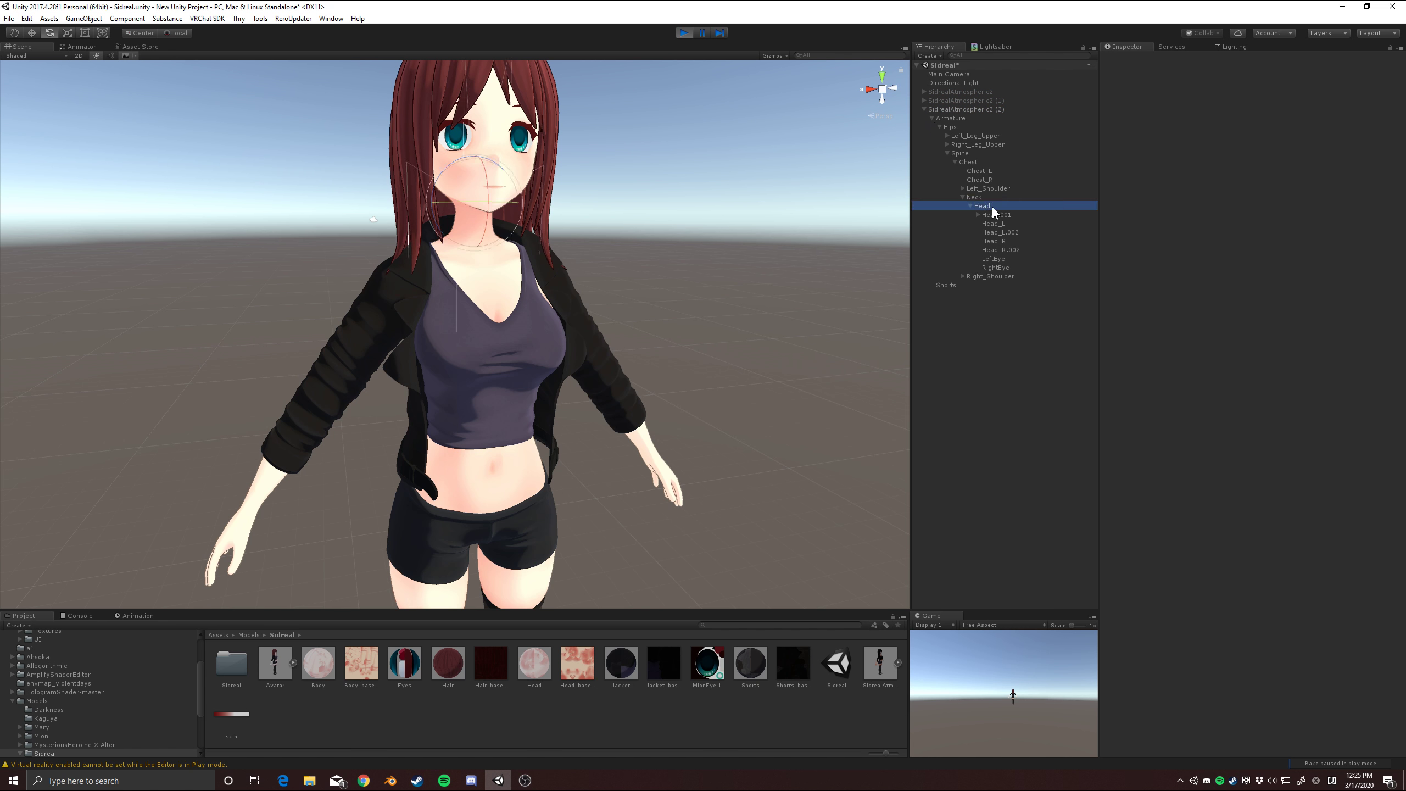
pyautogui.press('e')
pyautogui.scroll(6, 697, 261)
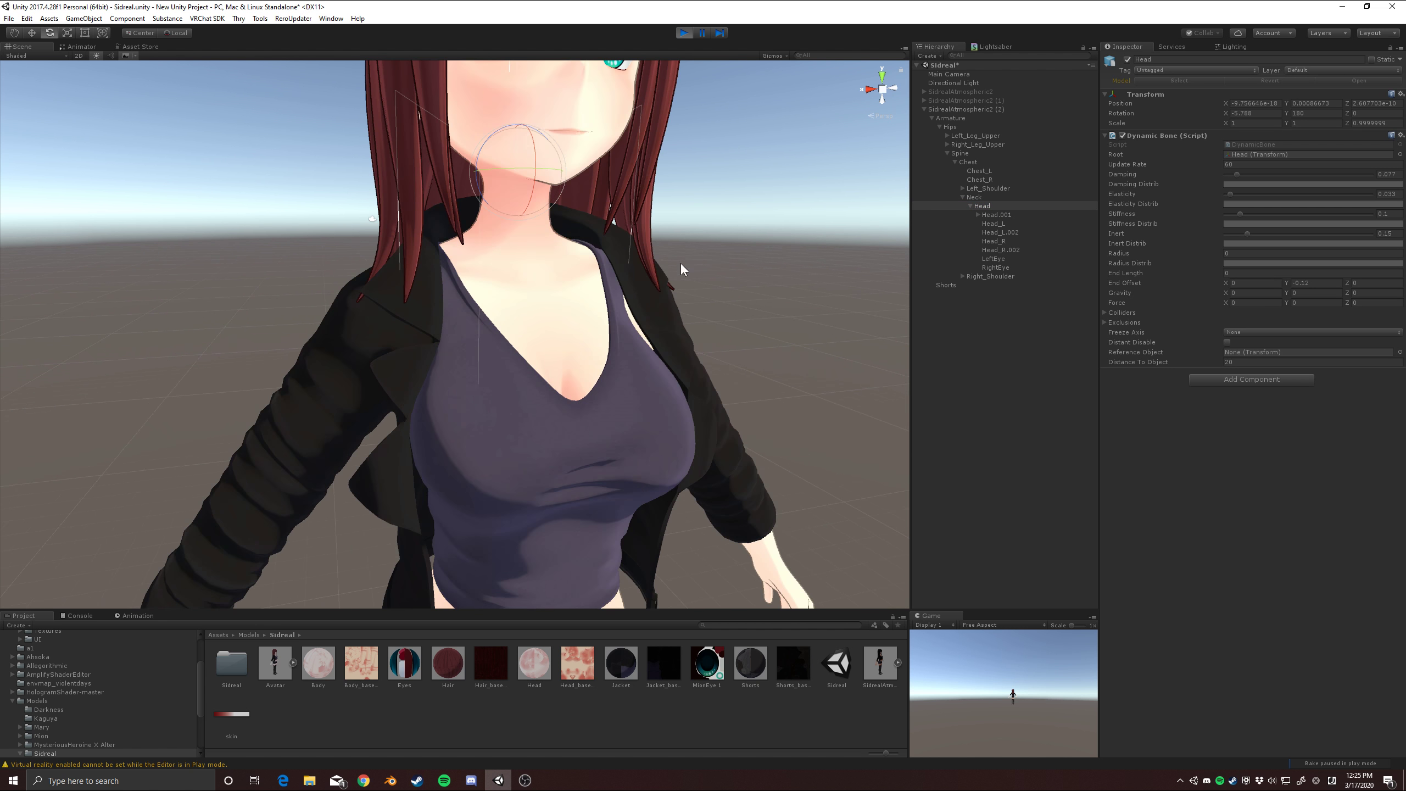
pyautogui.scroll(-6, 680, 268)
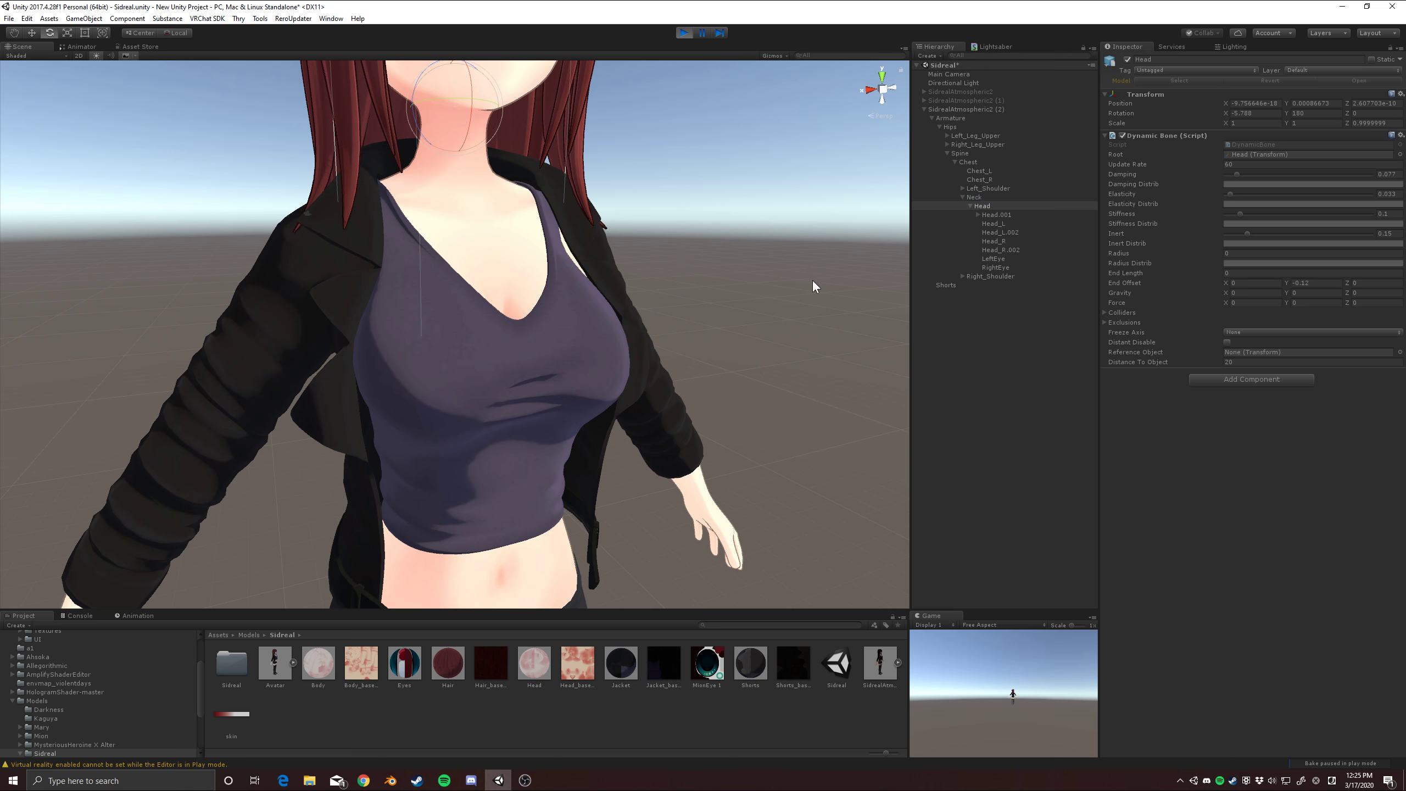
# Step: Examine the Chest_L and Chest_R bones and the exclusions of the Chest bone's Dynamic Bone component
pyautogui.click(976, 174)
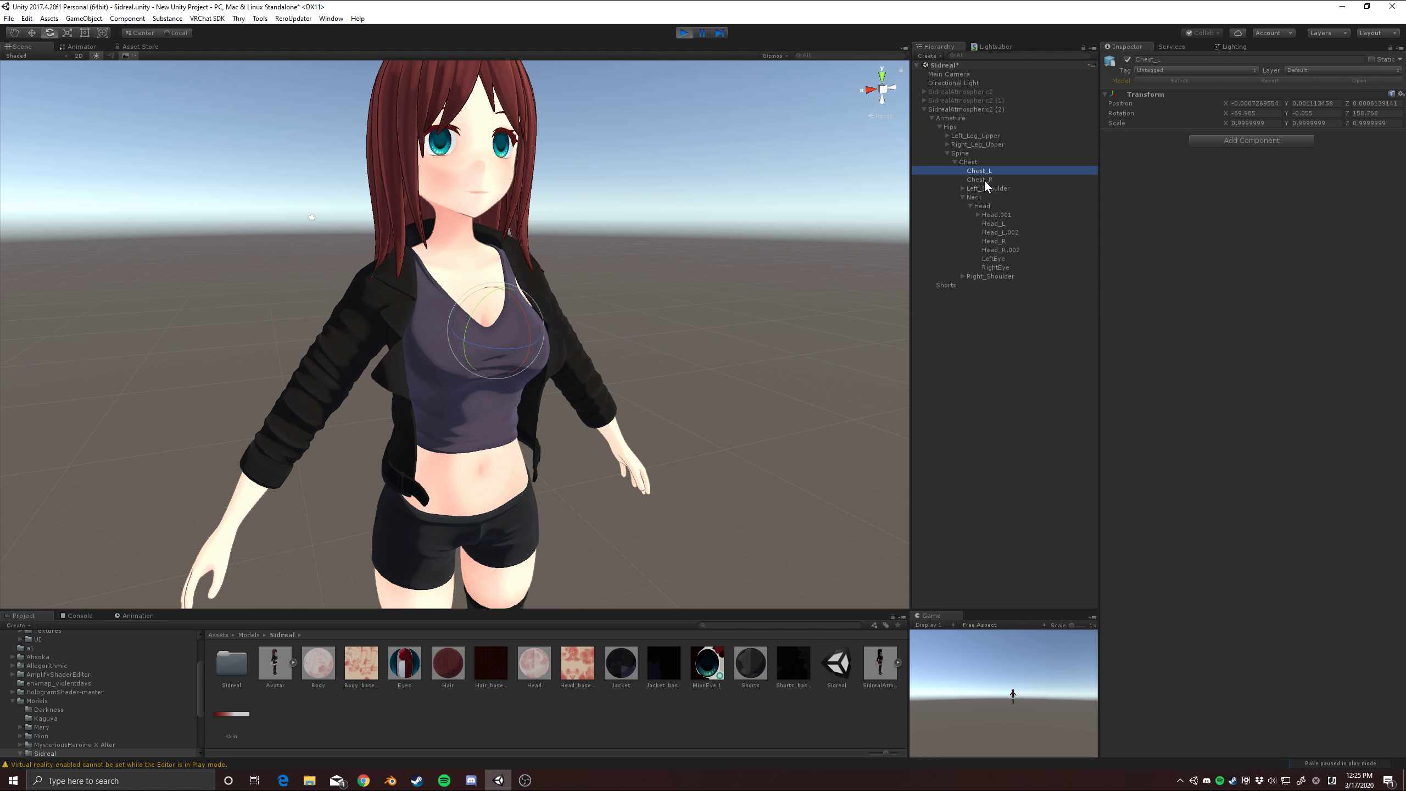
pyautogui.keyDown('shift'); pyautogui.click(985, 180); pyautogui.keyUp('shift')
pyautogui.click(978, 161)
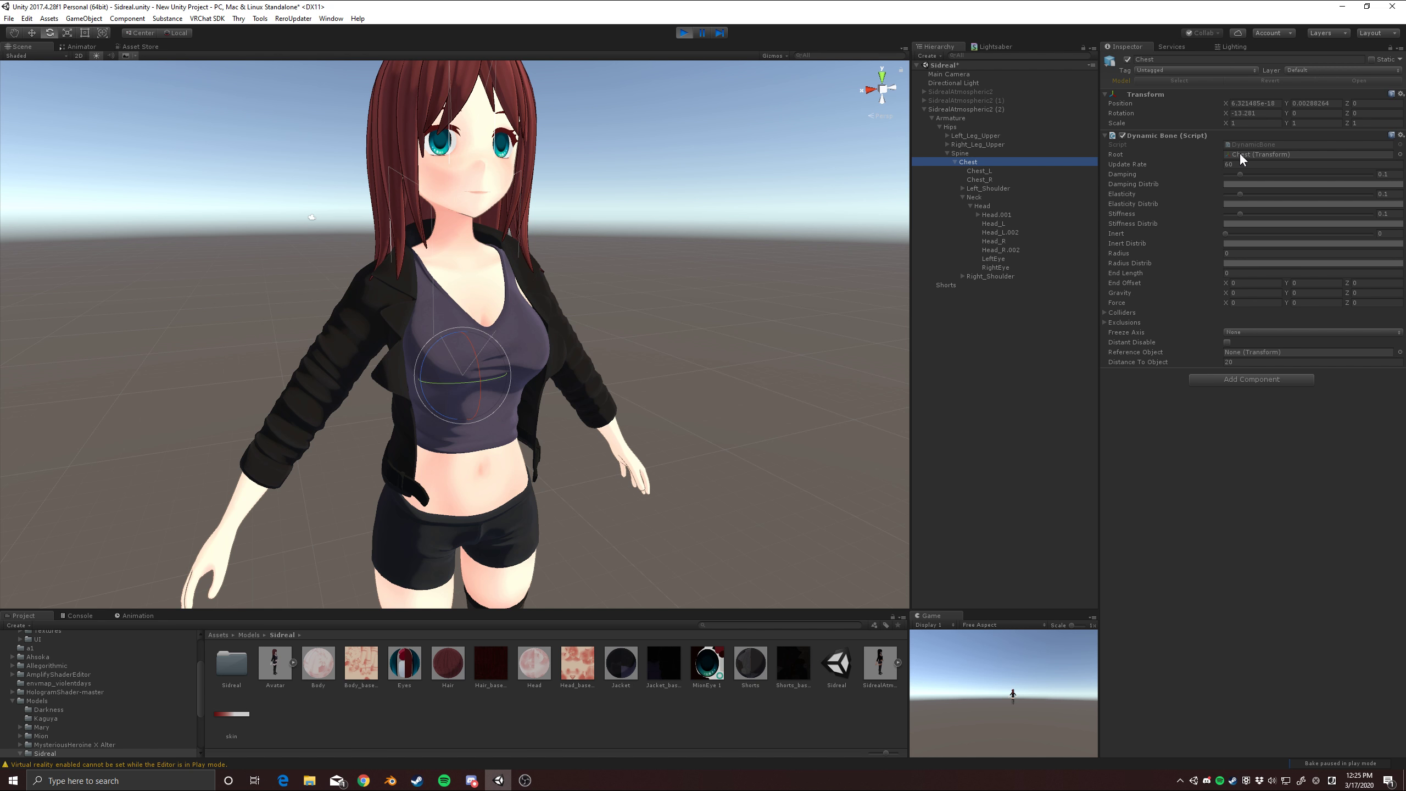
pyautogui.click(1107, 323)
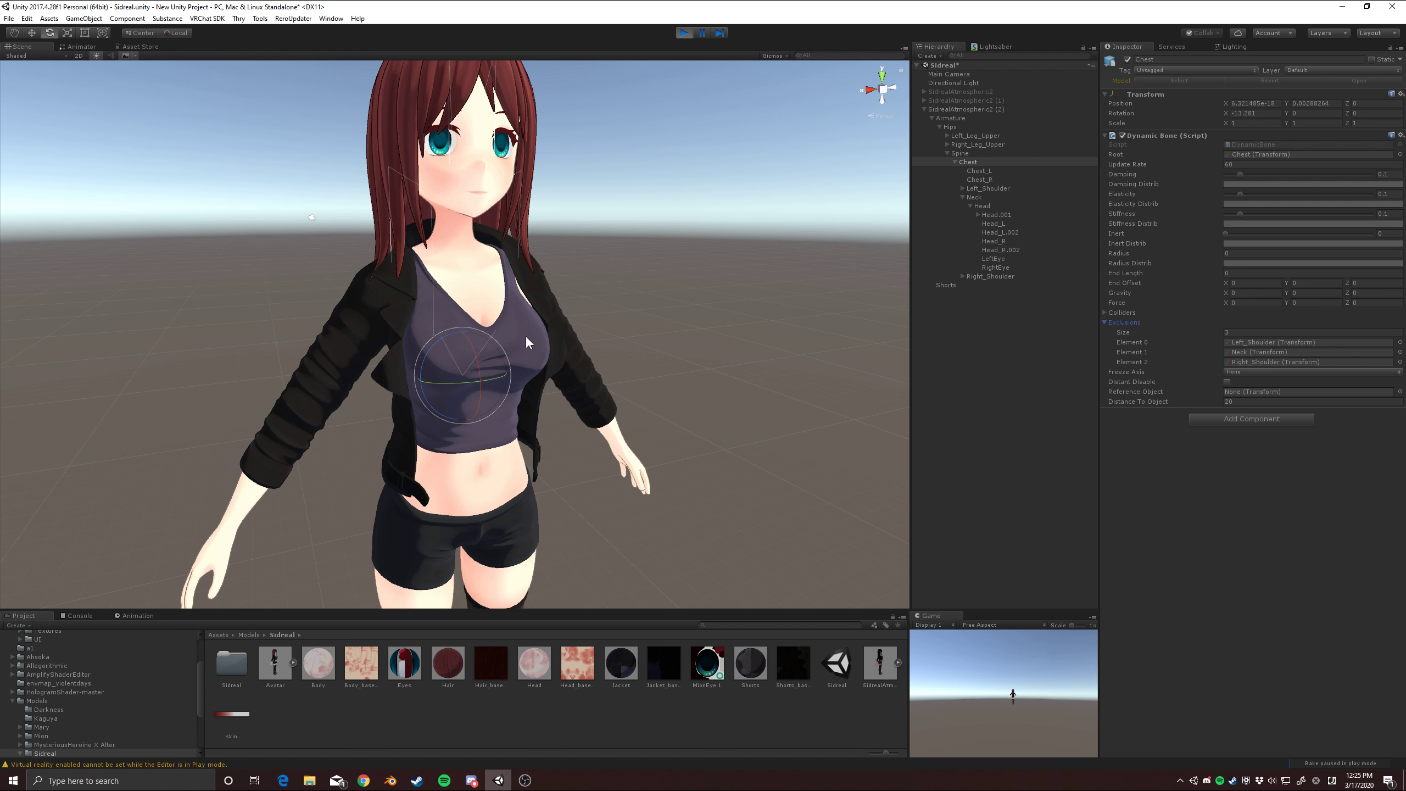
pyautogui.scroll(3, 526, 337)
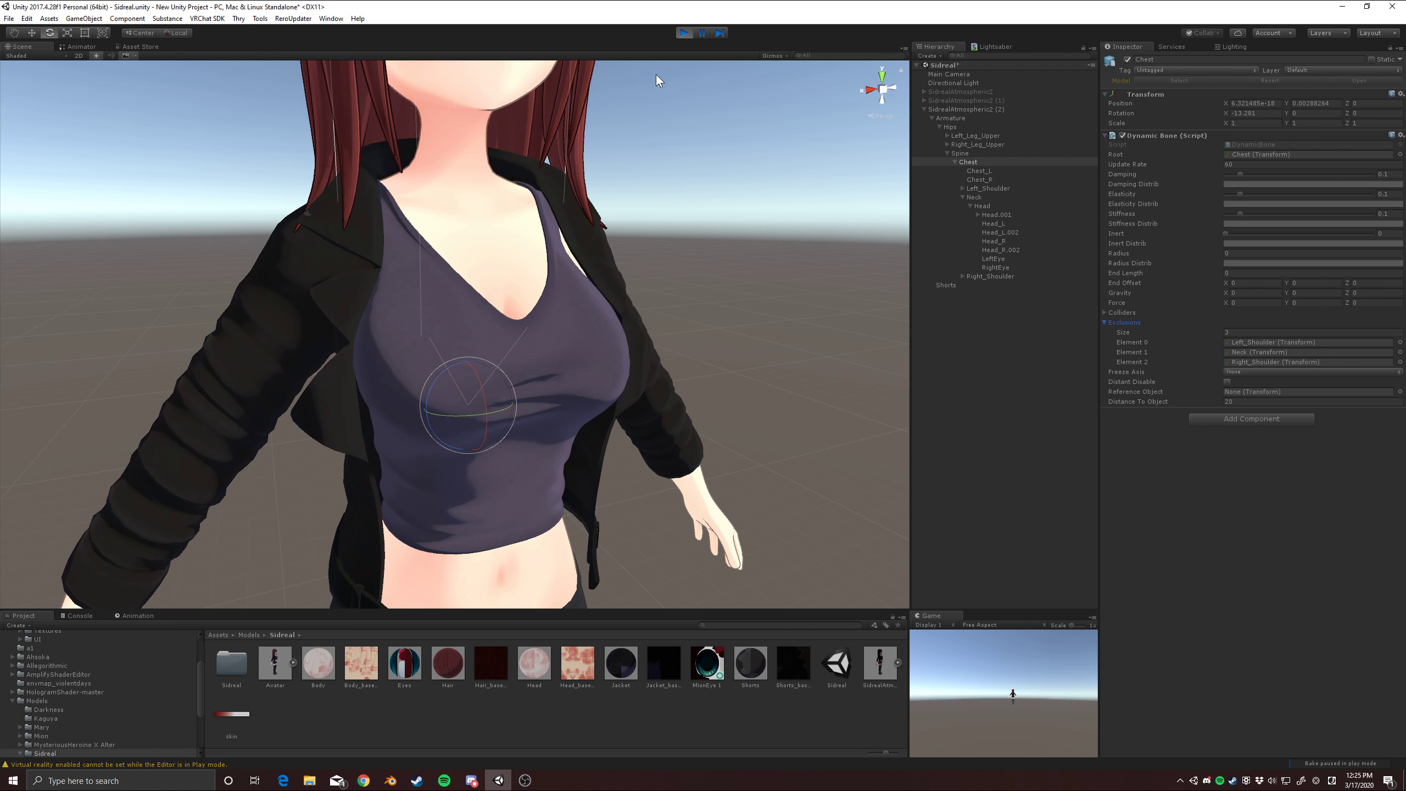
# Step: In a fresh Play mode run, move the Spine bone to test the chest physics, and end Play mode
pyautogui.click(684, 32)
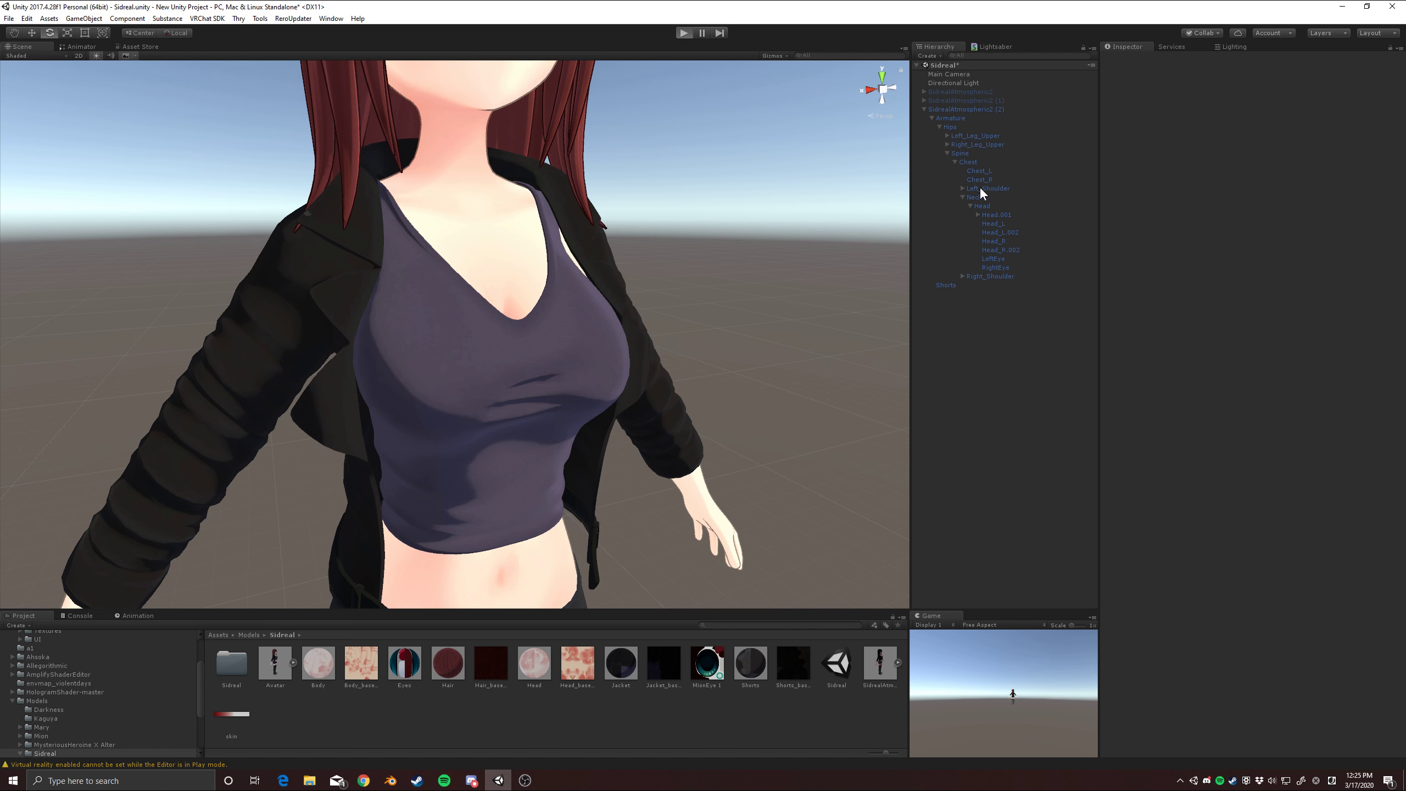
pyautogui.click(968, 163)
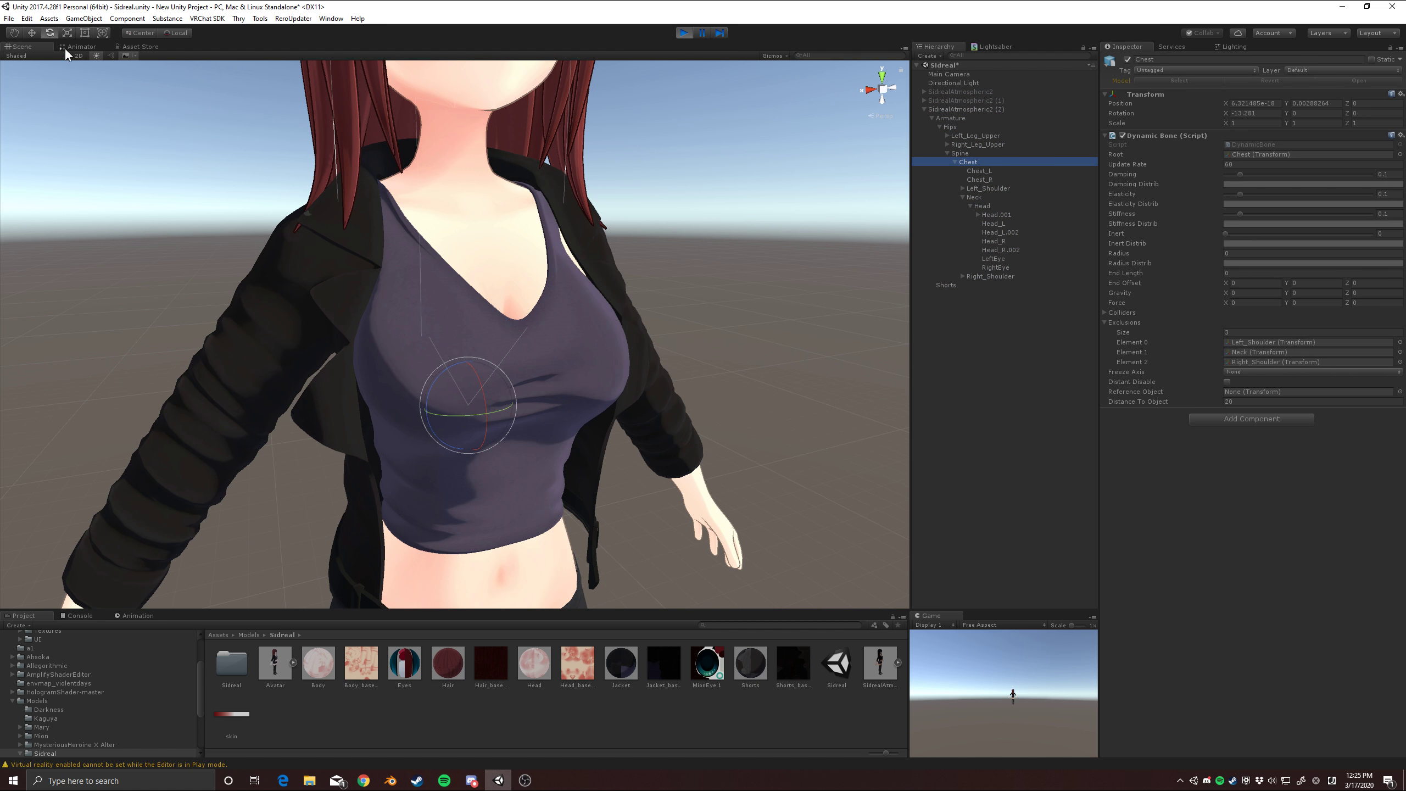
pyautogui.click(32, 33)
pyautogui.click(964, 153)
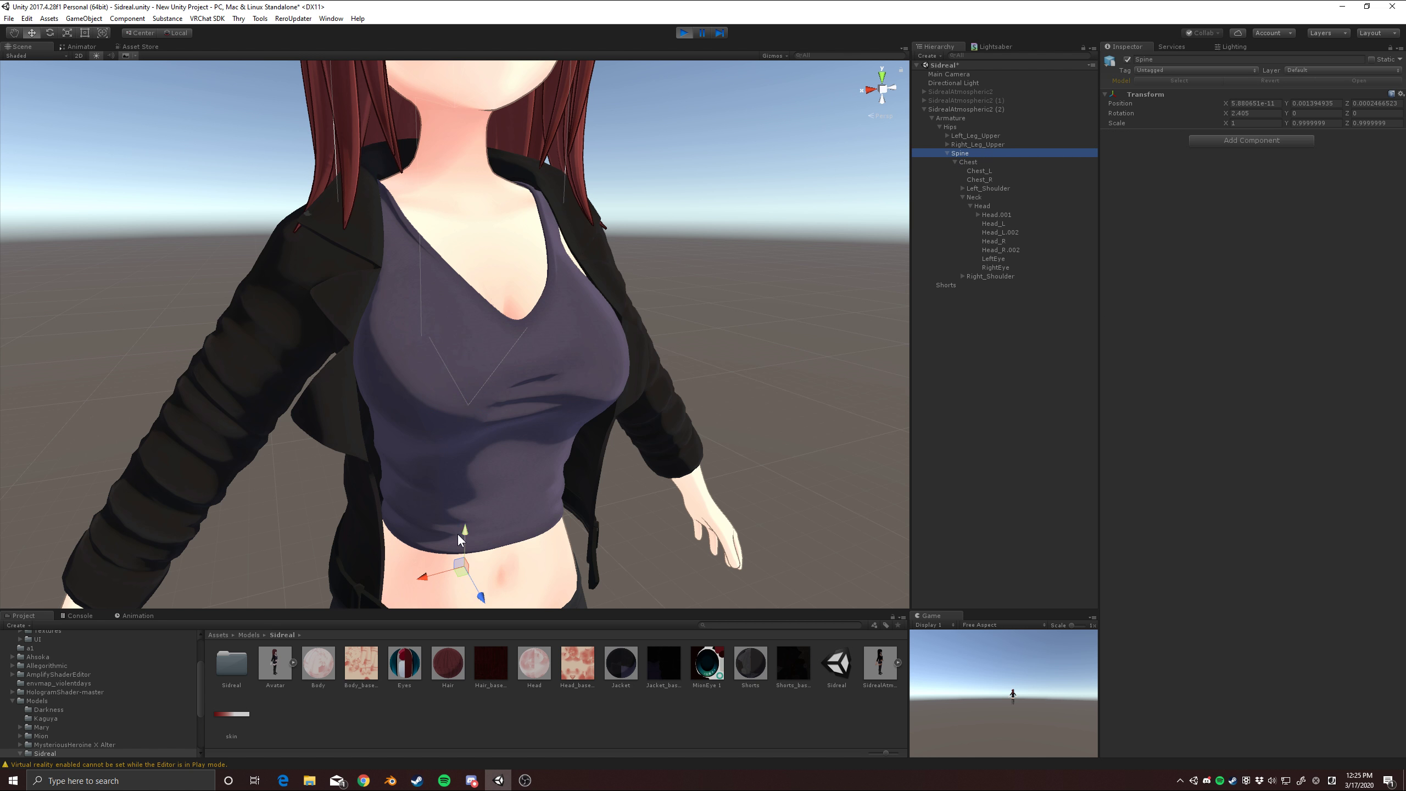
pyautogui.moveTo(458, 534); pyautogui.dragTo(468, 565)
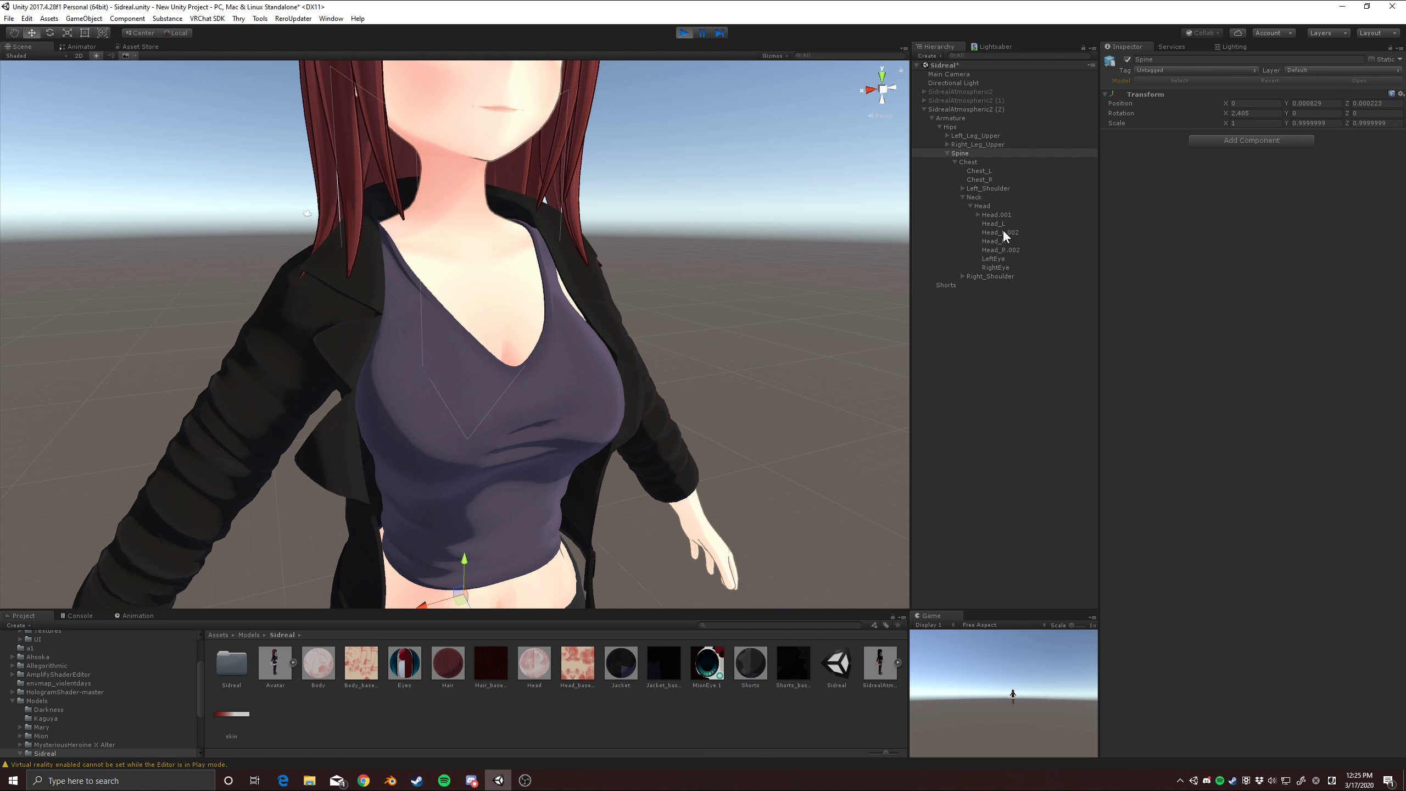
pyautogui.hotkey('ctrl', 'p')
# Step: Try moving the Chest_L and Chest_R bones together slightly
pyautogui.click(1000, 224)
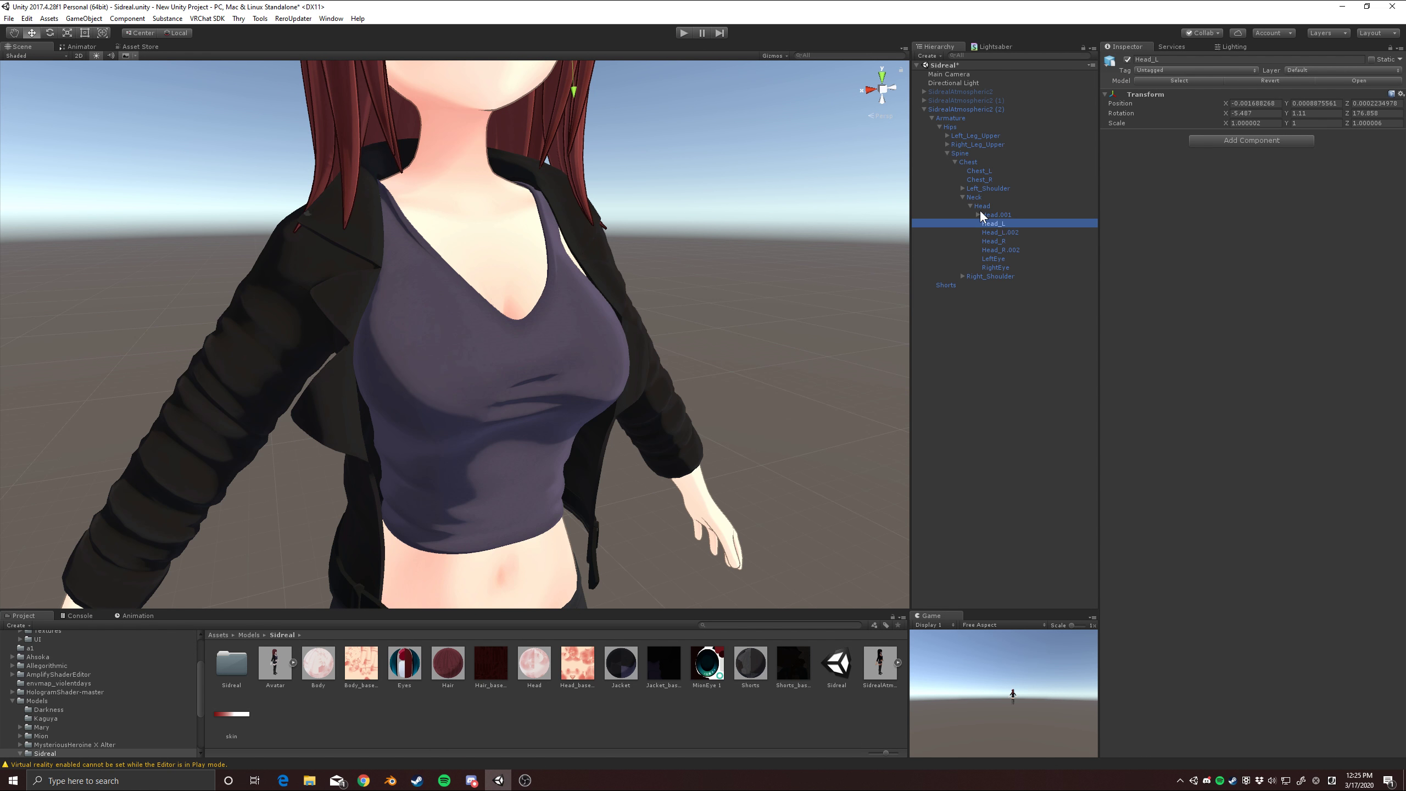
pyautogui.click(978, 214)
pyautogui.click(981, 180)
pyautogui.click(984, 171)
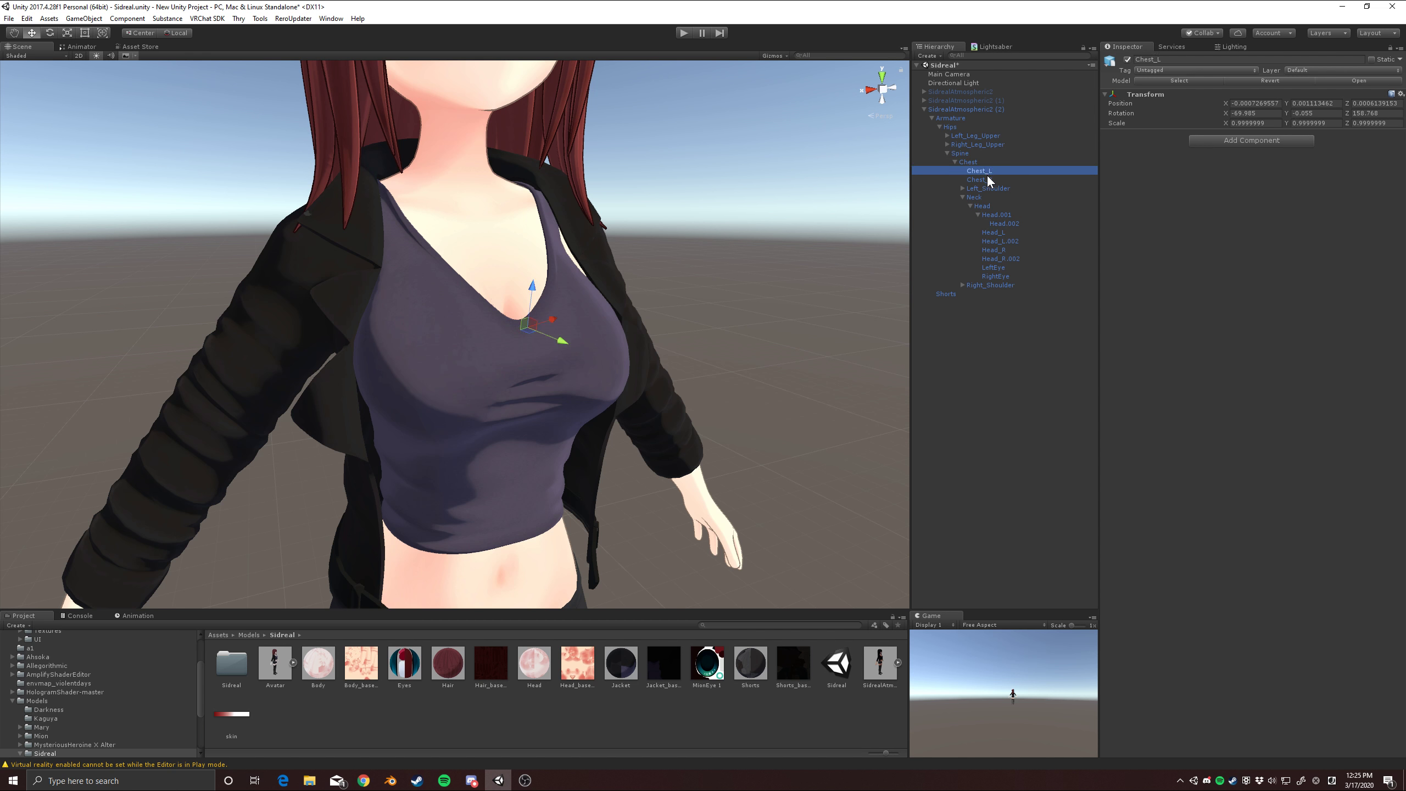
pyautogui.keyDown('ctrl'); pyautogui.click(986, 178); pyautogui.keyUp('ctrl')
pyautogui.moveTo(477, 304); pyautogui.dragTo(493, 304)
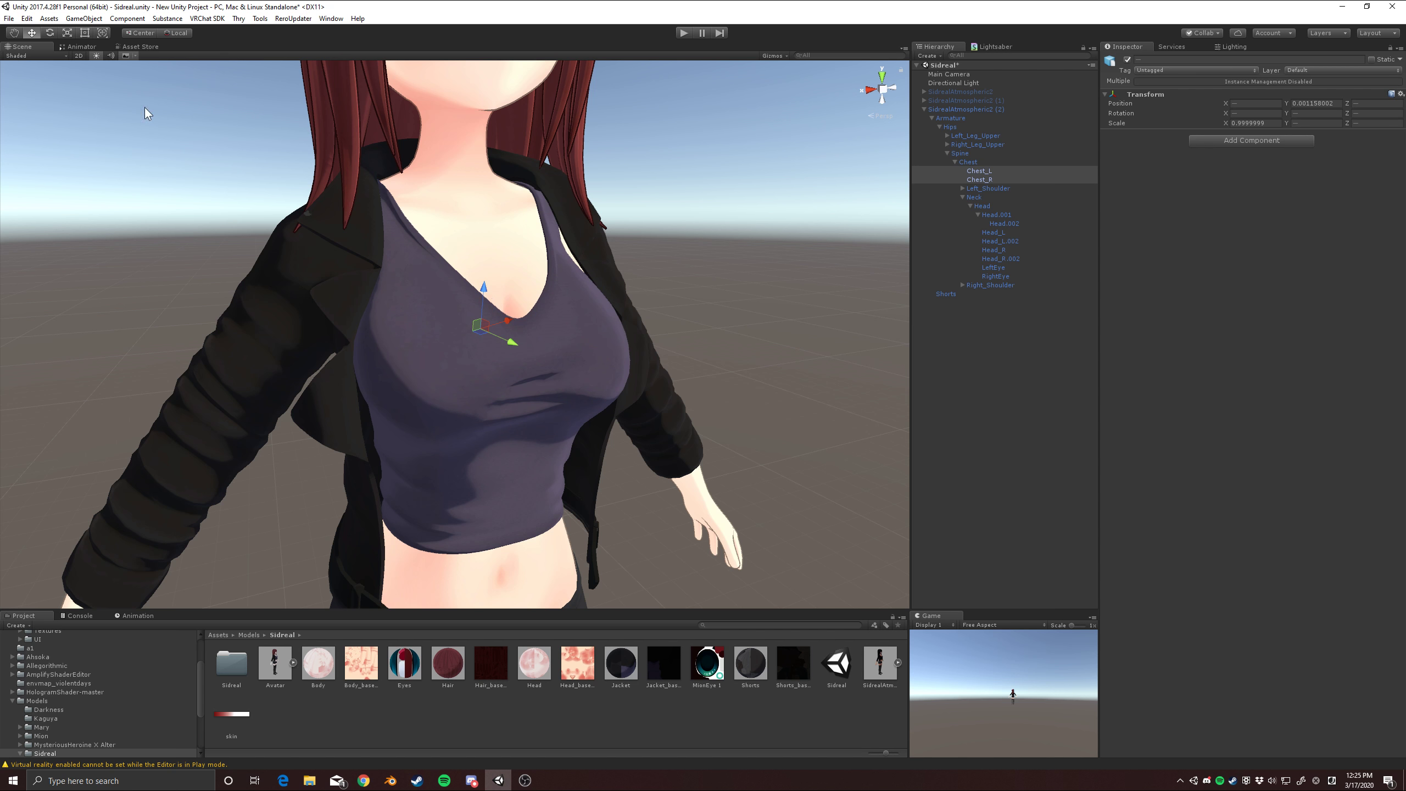
# Step: Try rotating the Chest_L bone on its own, and undo the rotation and the earlier move of both chest bones
pyautogui.click(985, 171)
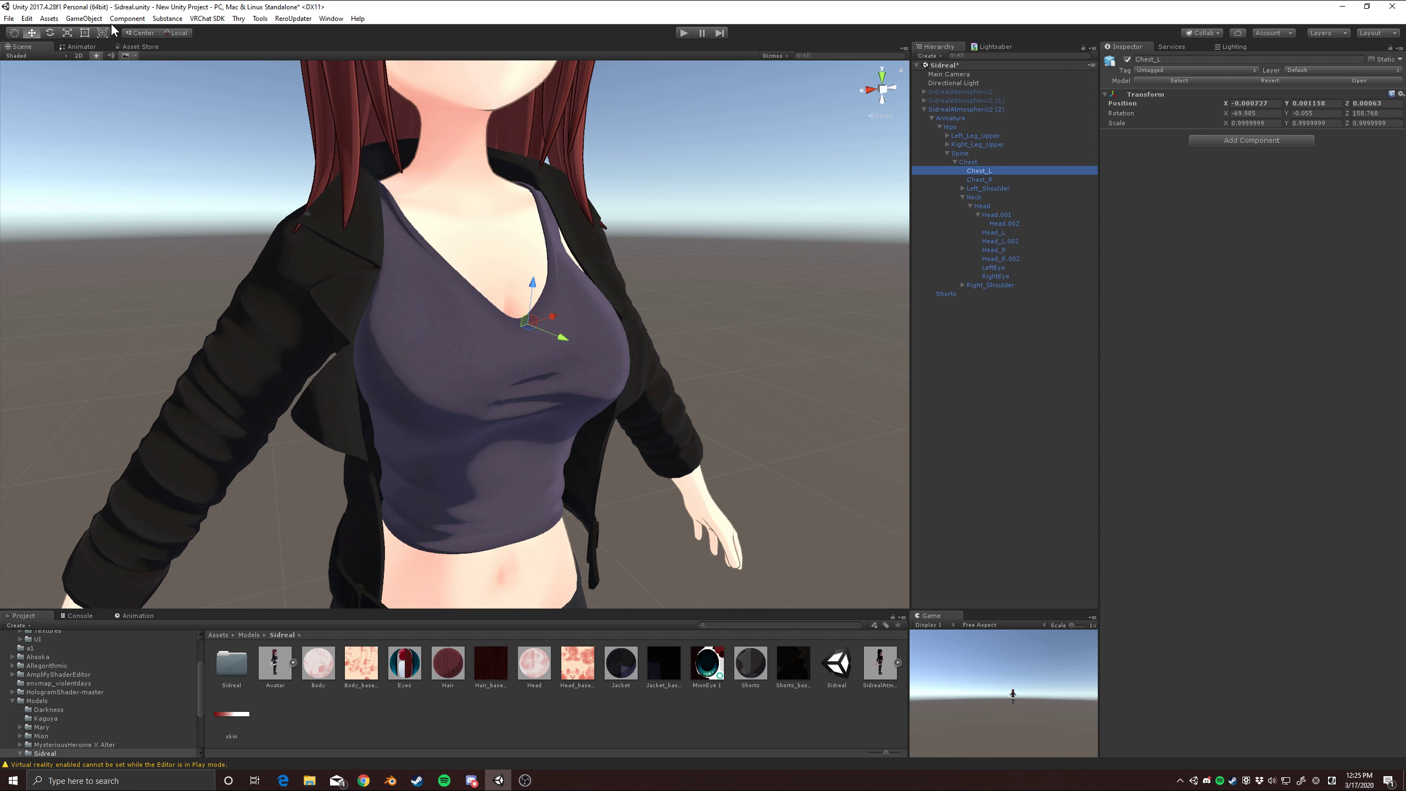
pyautogui.click(50, 34)
pyautogui.moveTo(540, 326)
pyautogui.mouseDown()
pyautogui.moveTo(526, 323)
pyautogui.moveTo(536, 328)
pyautogui.mouseUp()
pyautogui.hotkey('ctrl', 'z')
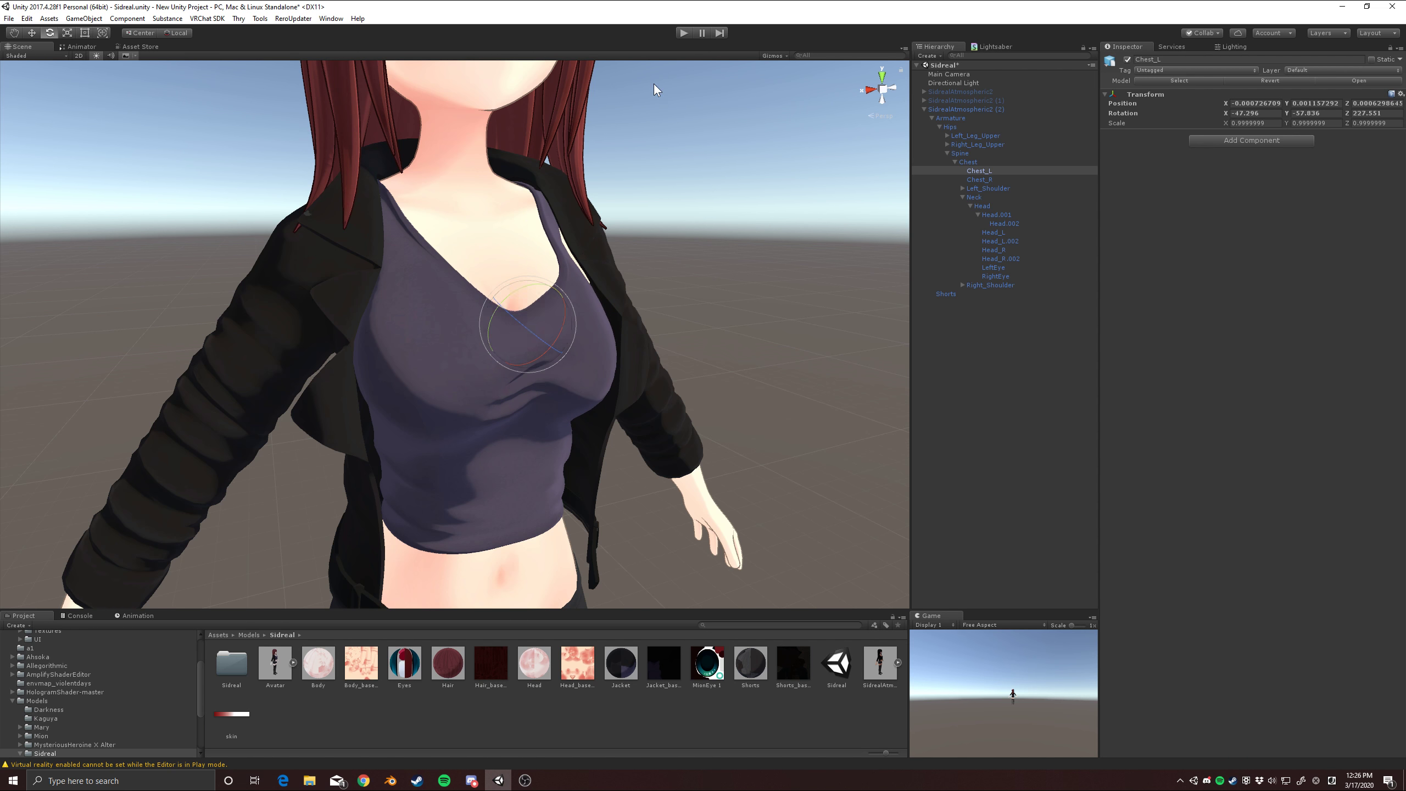
pyautogui.click(1037, 458)
pyautogui.hotkey('ctrl', 'z')
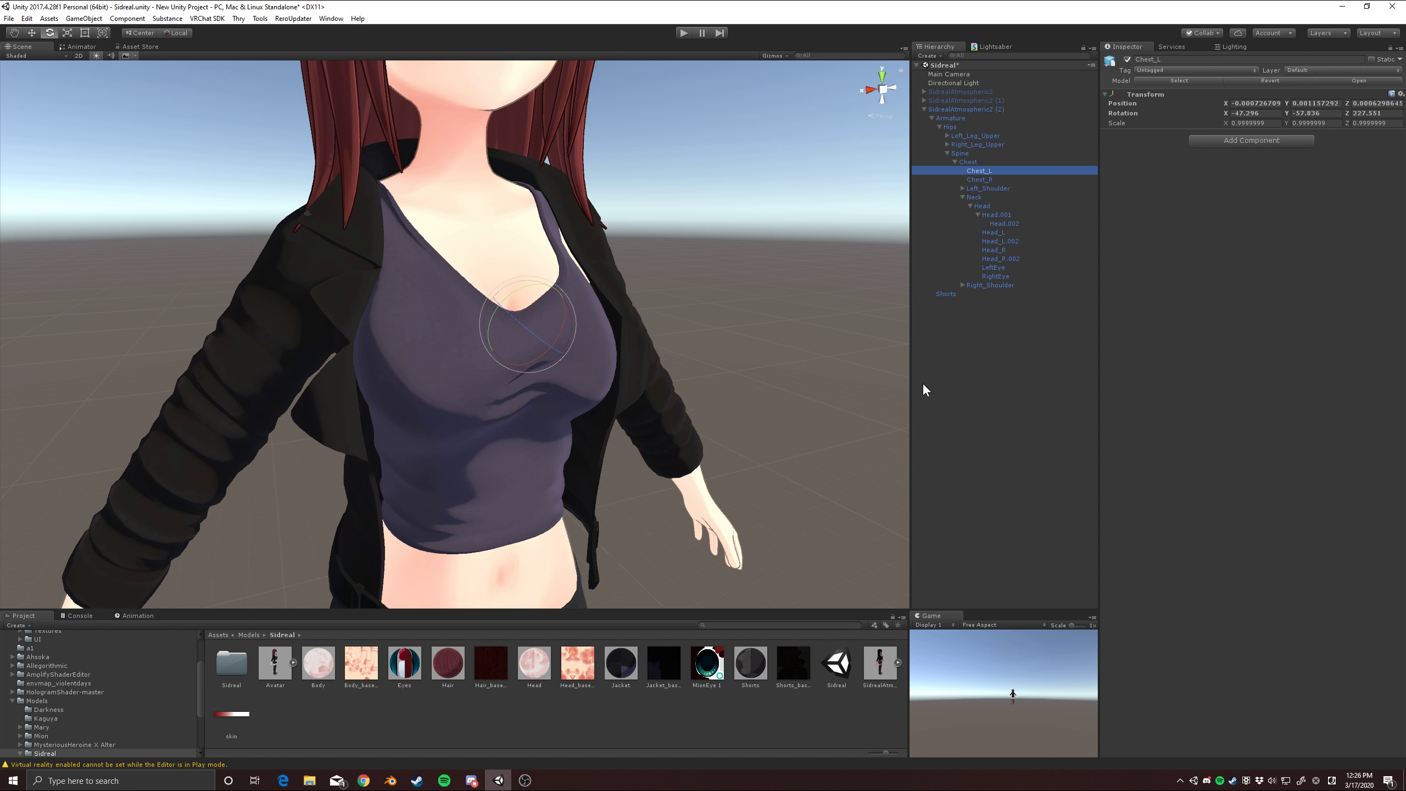
pyautogui.keyDown('ctrl'); pyautogui.click(979, 181); pyautogui.keyUp('ctrl')
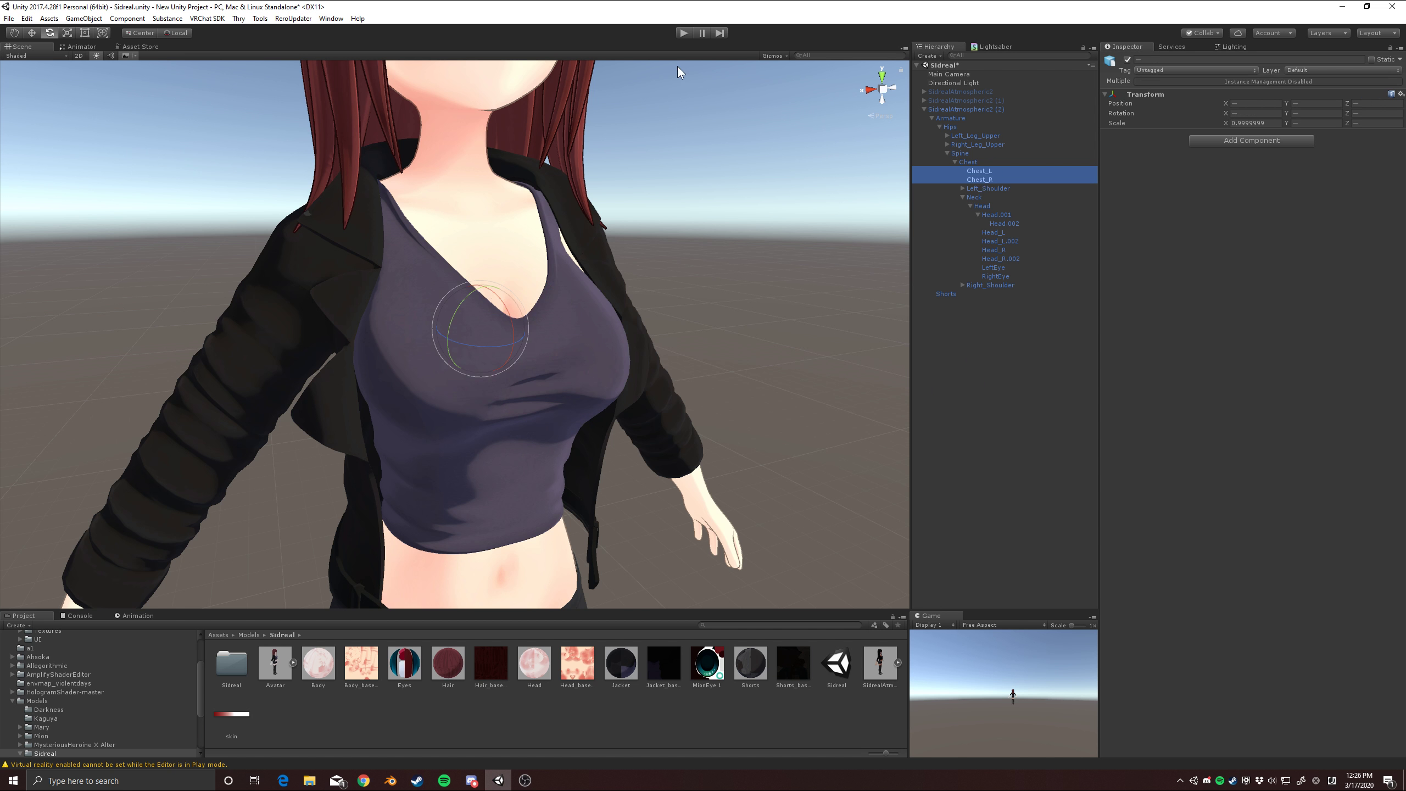
# Step: Remove the Dynamic Bone component from the Chest bone
pyautogui.click(968, 161)
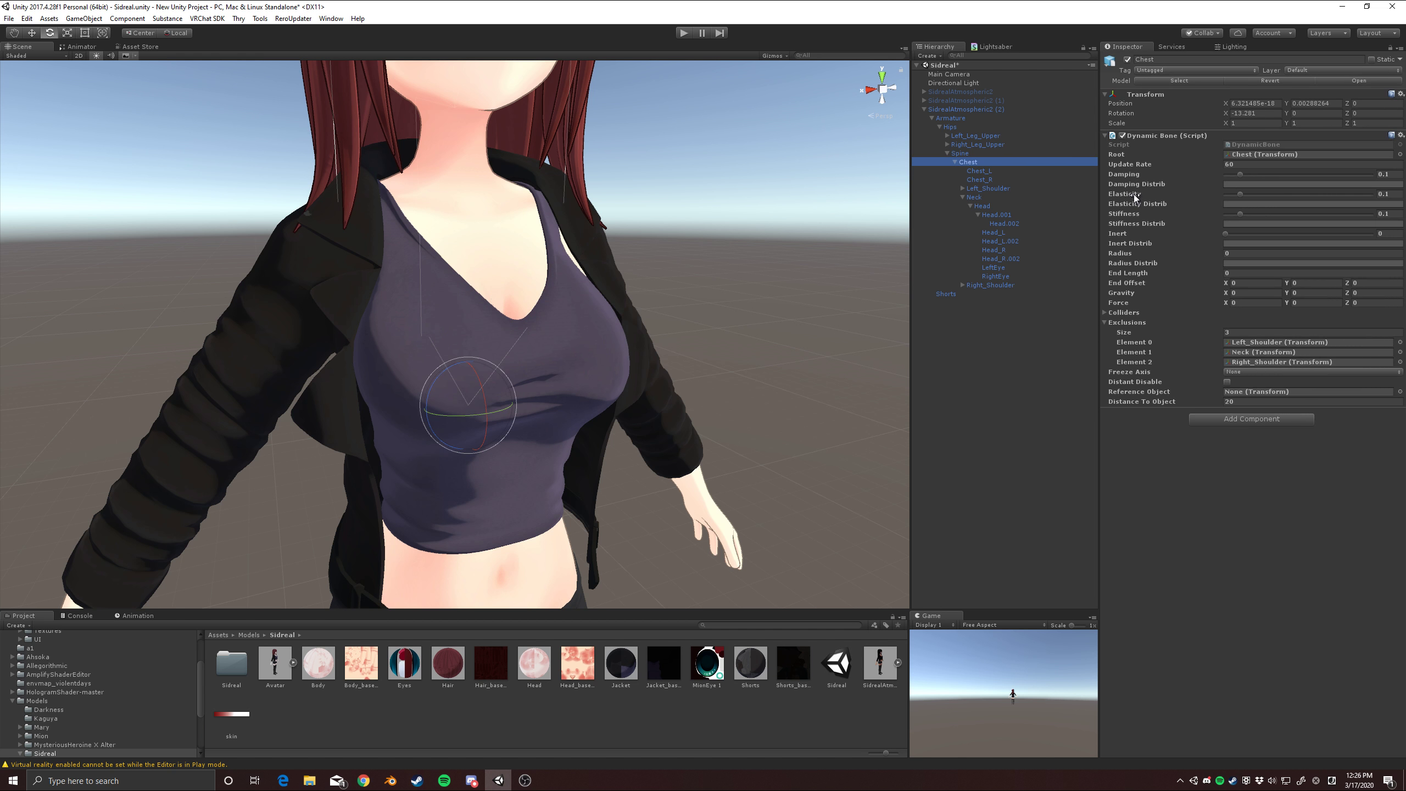
pyautogui.rightClick(1169, 137)
pyautogui.click(1201, 159)
# Step: Add a Dynamic Bone component to both the Chest_L and Chest_R bones
pyautogui.click(1005, 171)
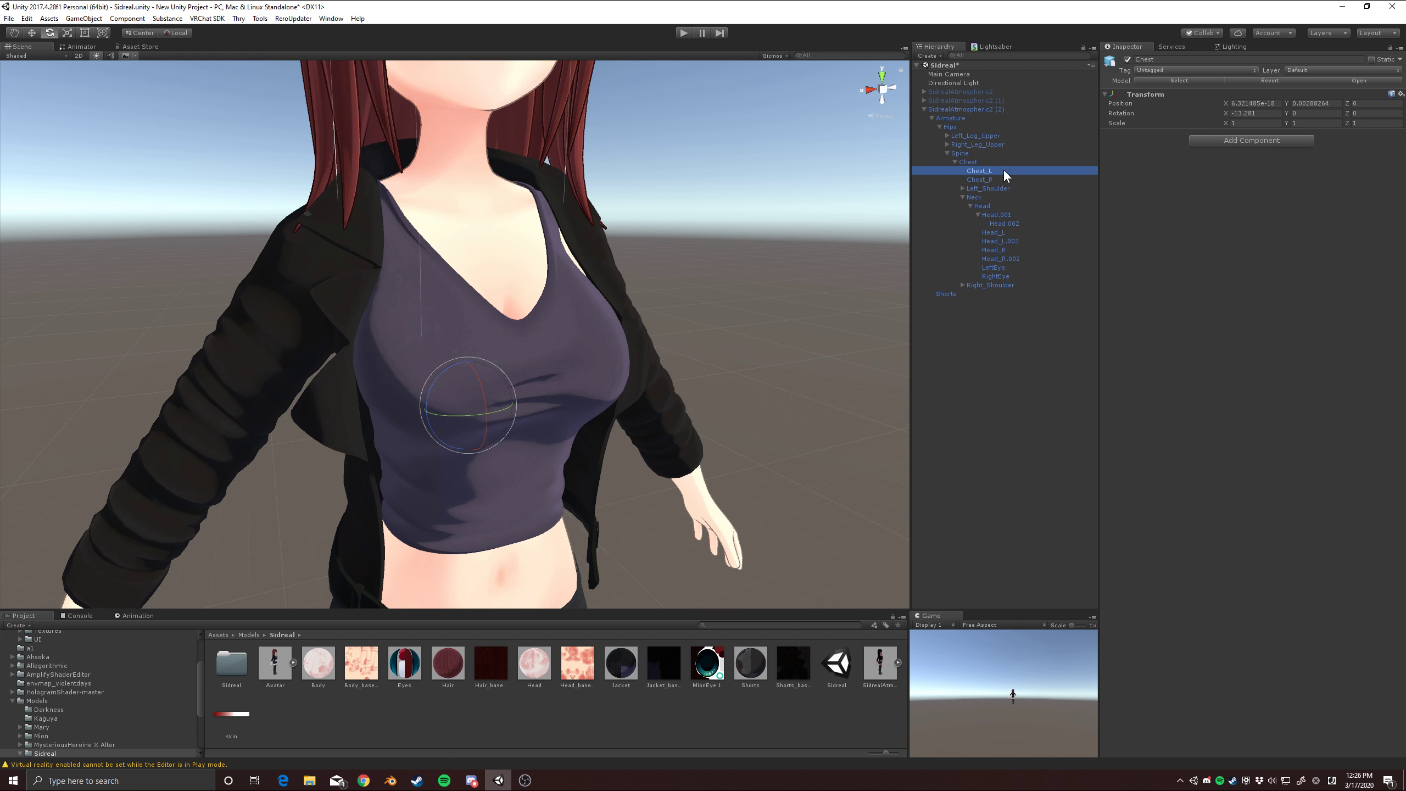
pyautogui.keyDown('ctrl'); pyautogui.click(1064, 179); pyautogui.keyUp('ctrl')
pyautogui.click(1219, 140)
pyautogui.click(1216, 184)
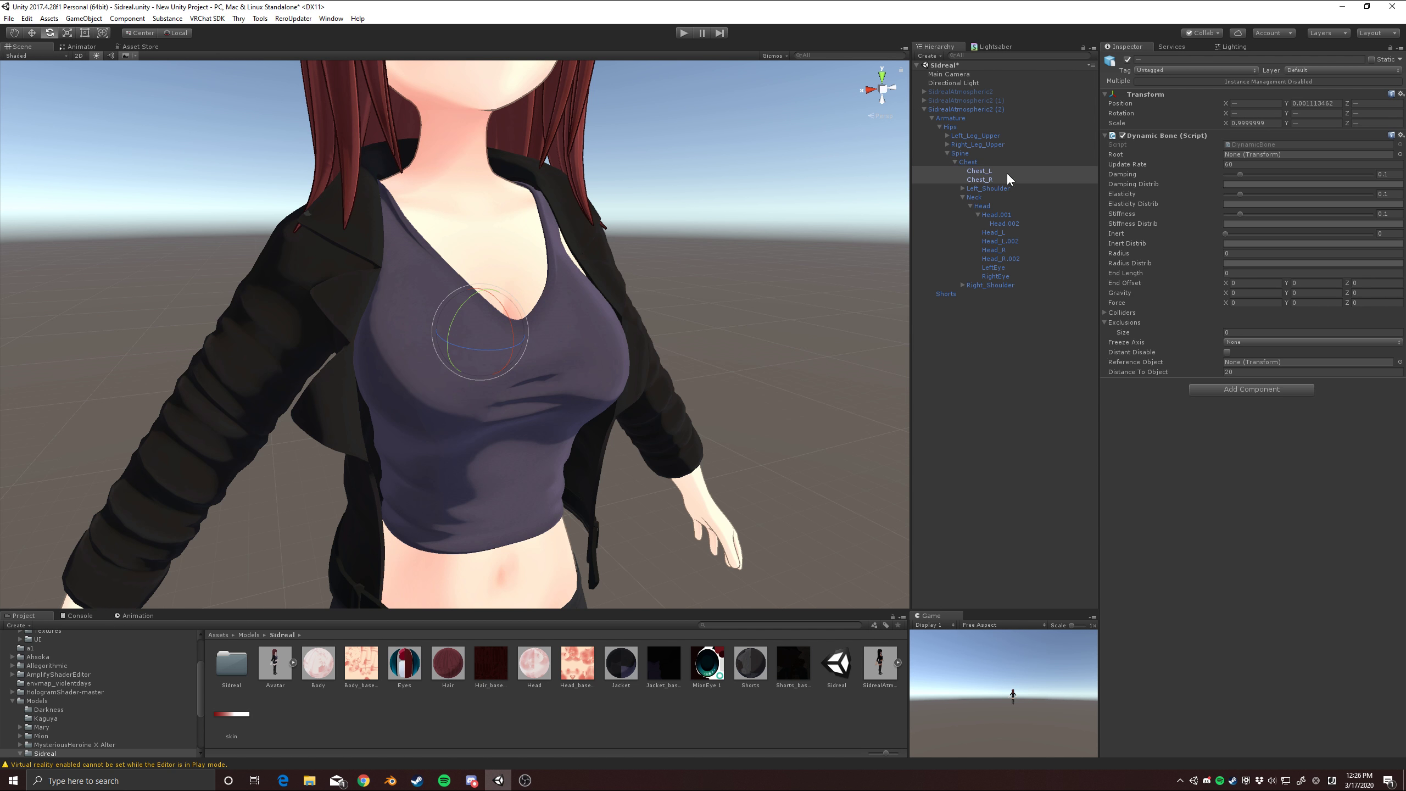
# Step: Assign Chest_L and Chest_R each as the Root of their own Dynamic Bone component
pyautogui.click(1003, 173)
pyautogui.moveTo(1003, 173); pyautogui.dragTo(1242, 155)
pyautogui.moveTo(999, 181); pyautogui.dragTo(1245, 155)
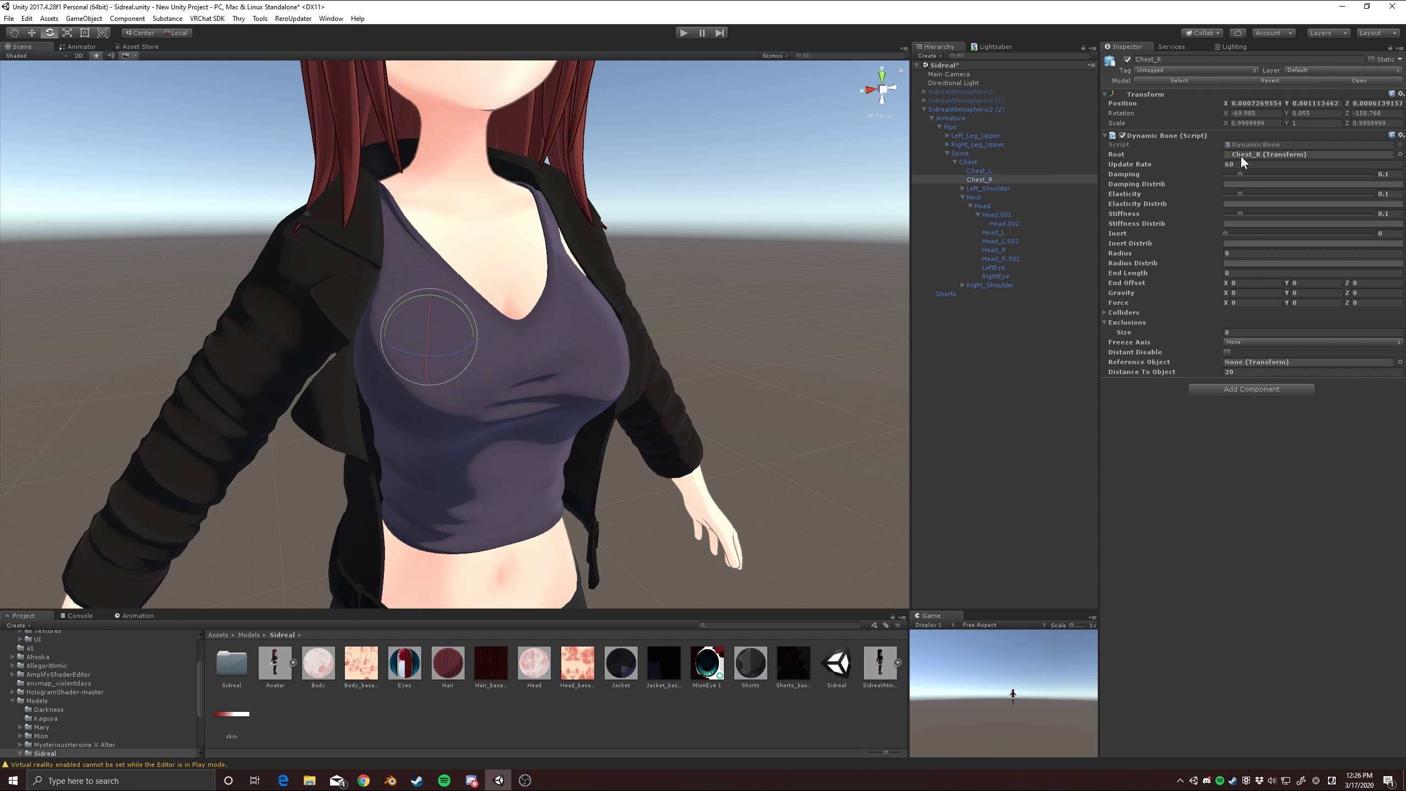
# Step: Set Elasticity to 0.041 and Damping to 0.096 on the Dynamic Bone components of Chest_L and Chest_R together
pyautogui.keyDown('ctrl'); pyautogui.click(1030, 171); pyautogui.keyUp('ctrl')
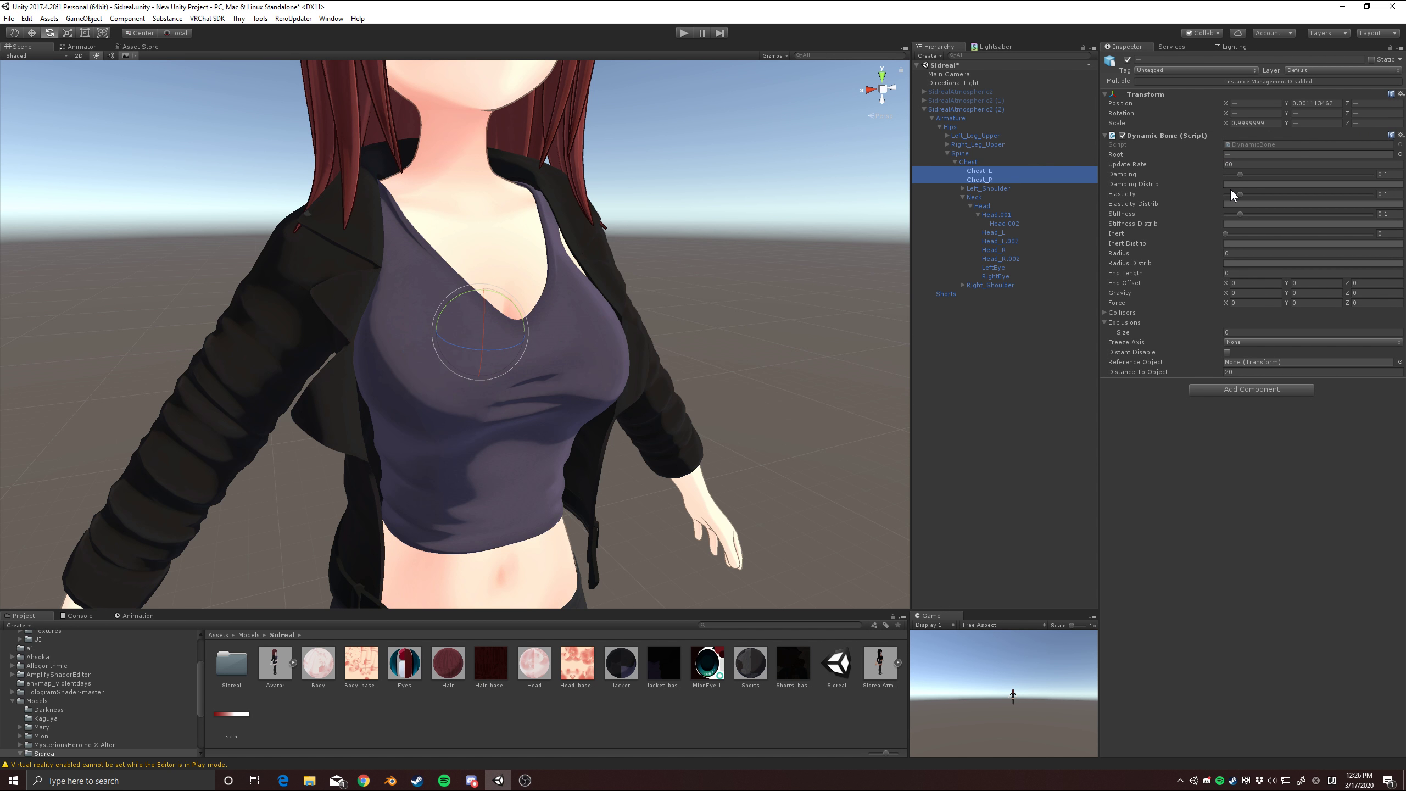
pyautogui.click(1233, 191)
pyautogui.click(1239, 173)
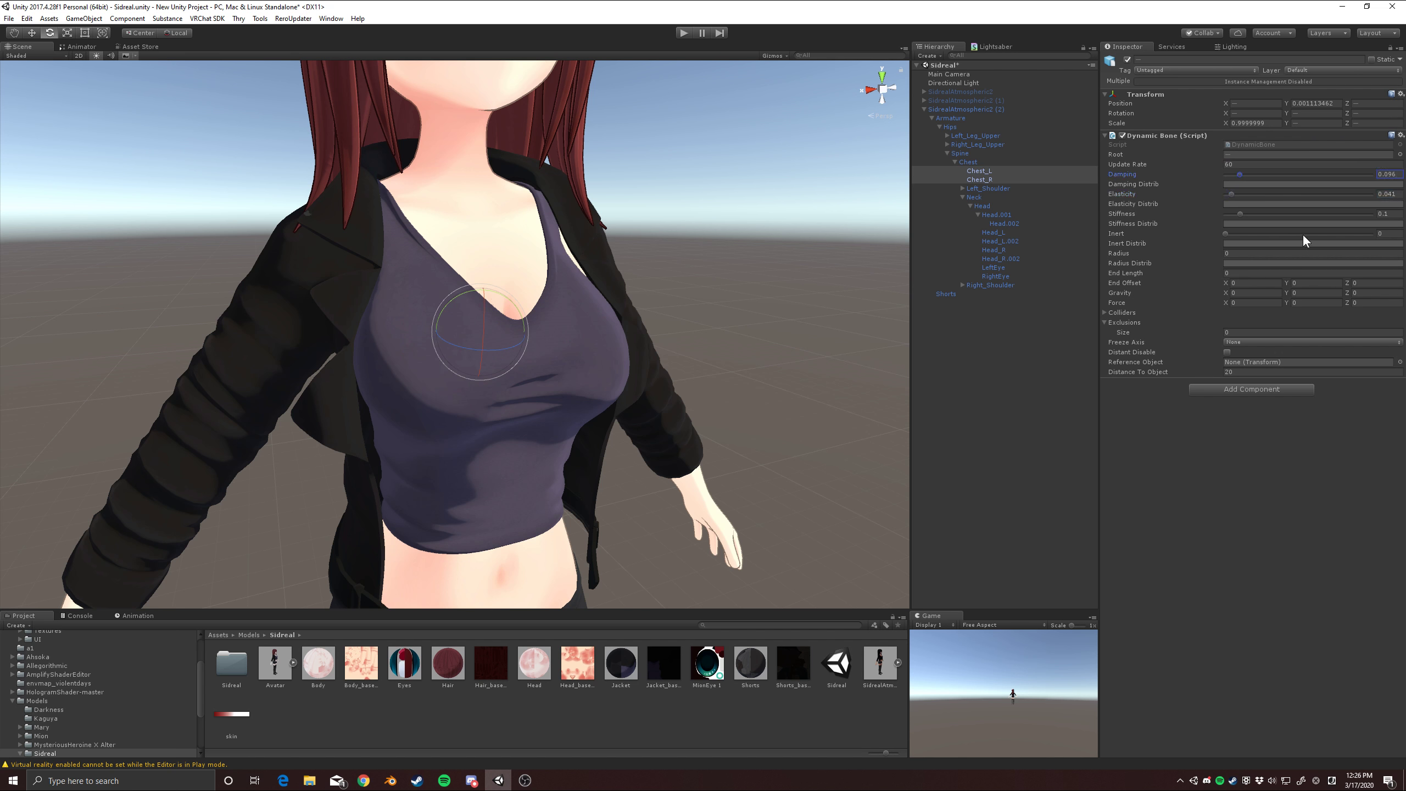
# Step: Run the scene in Play mode and rotate the Spine bone to test the new chest bone physics
pyautogui.click(687, 34)
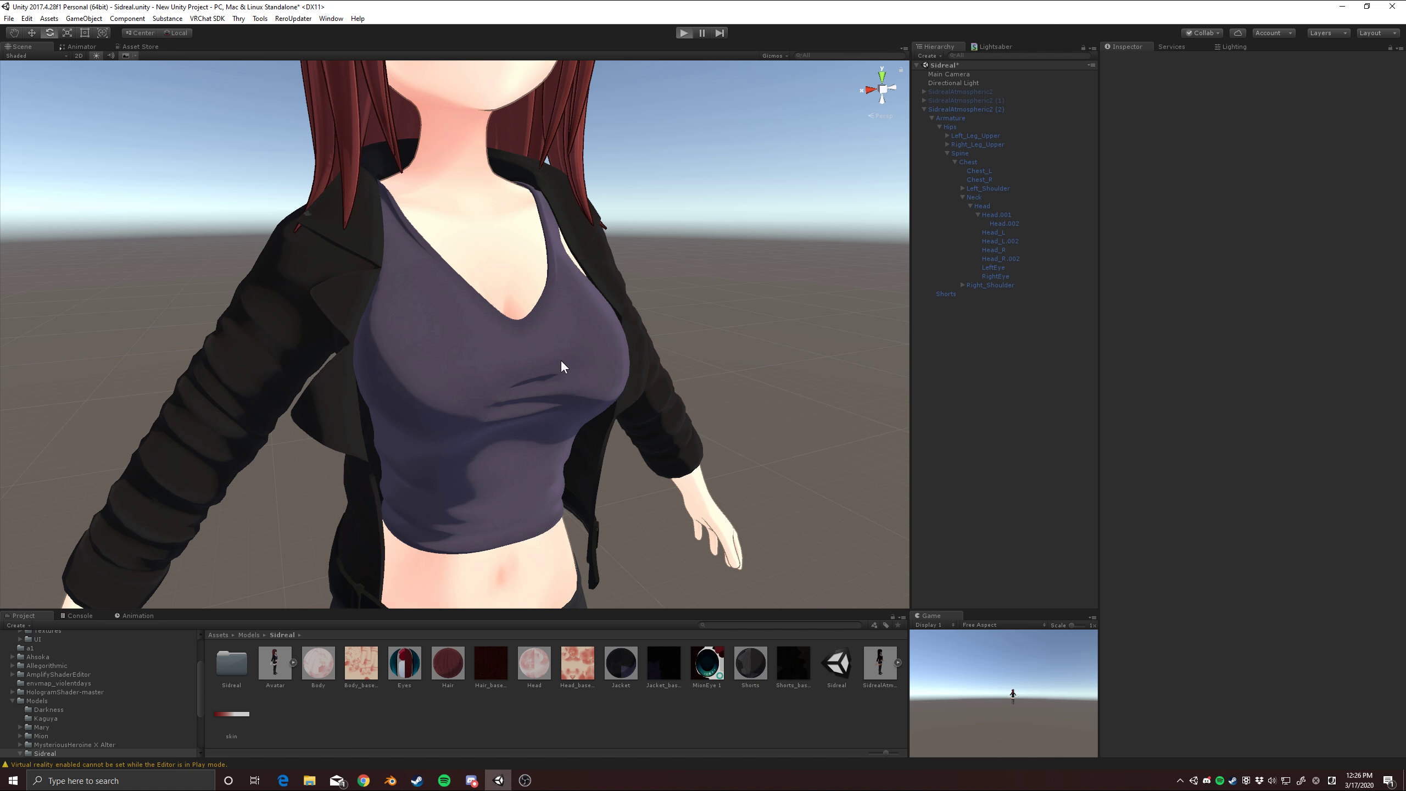
pyautogui.click(976, 164)
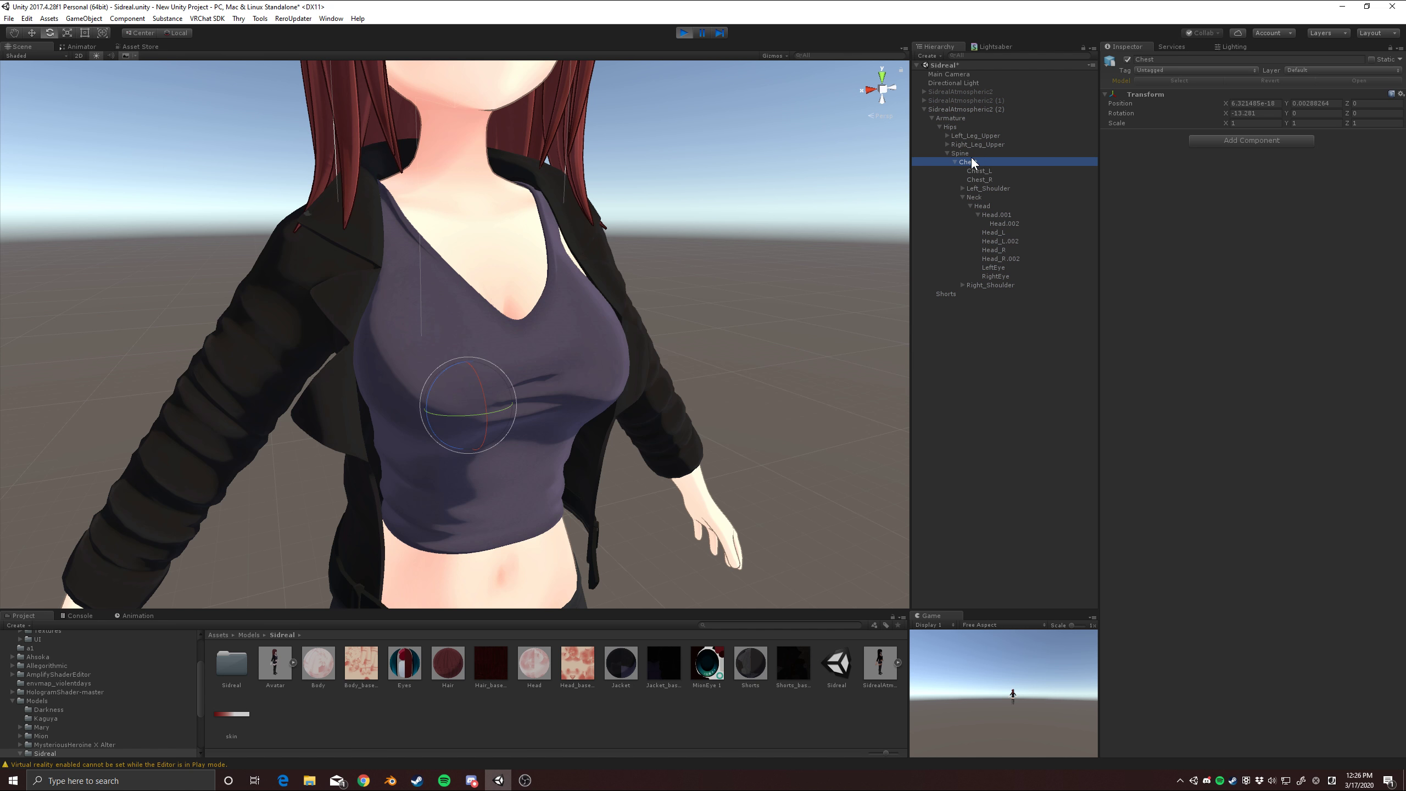
pyautogui.click(965, 154)
pyautogui.scroll(-4, 552, 475)
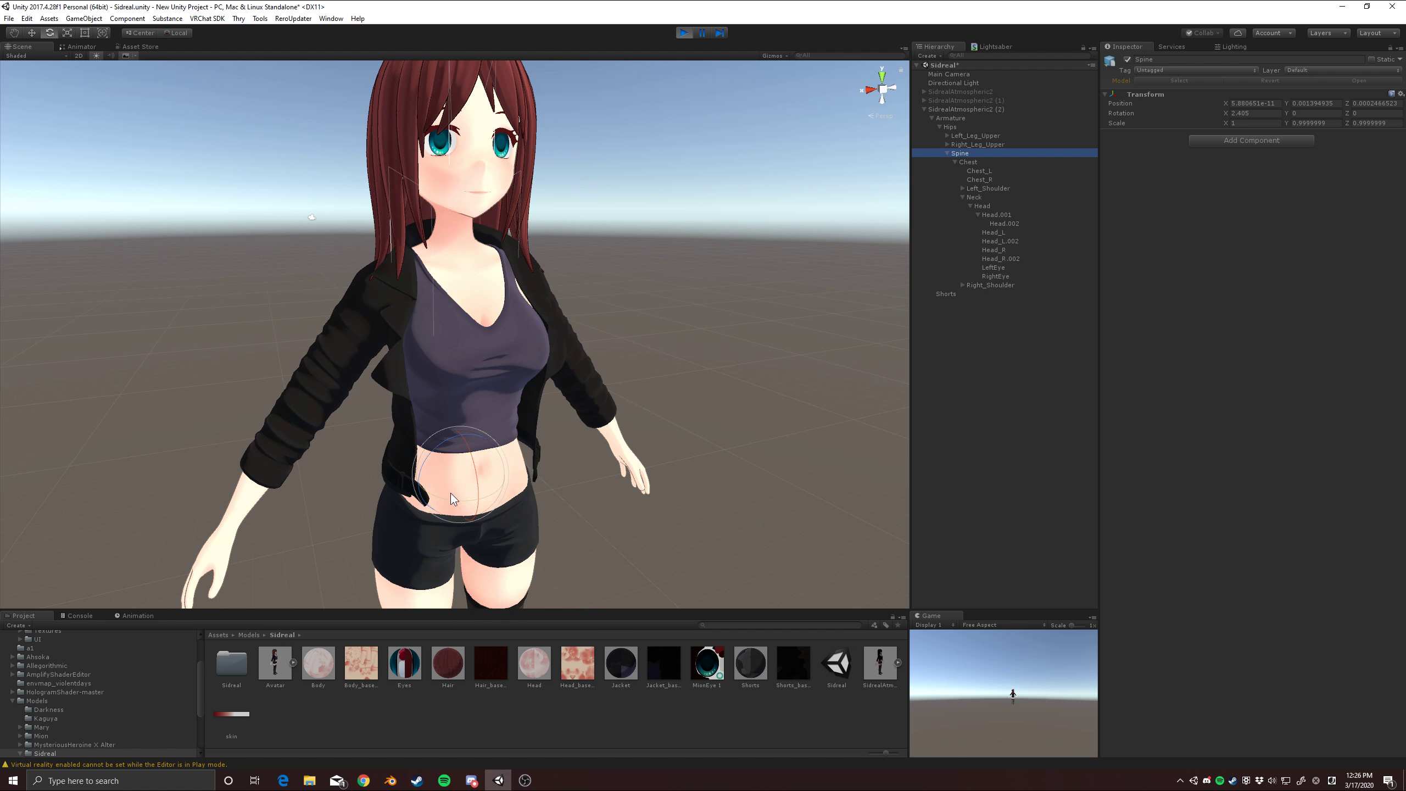
pyautogui.moveTo(450, 492); pyautogui.dragTo(442, 525)
pyautogui.scroll(4, 471, 519)
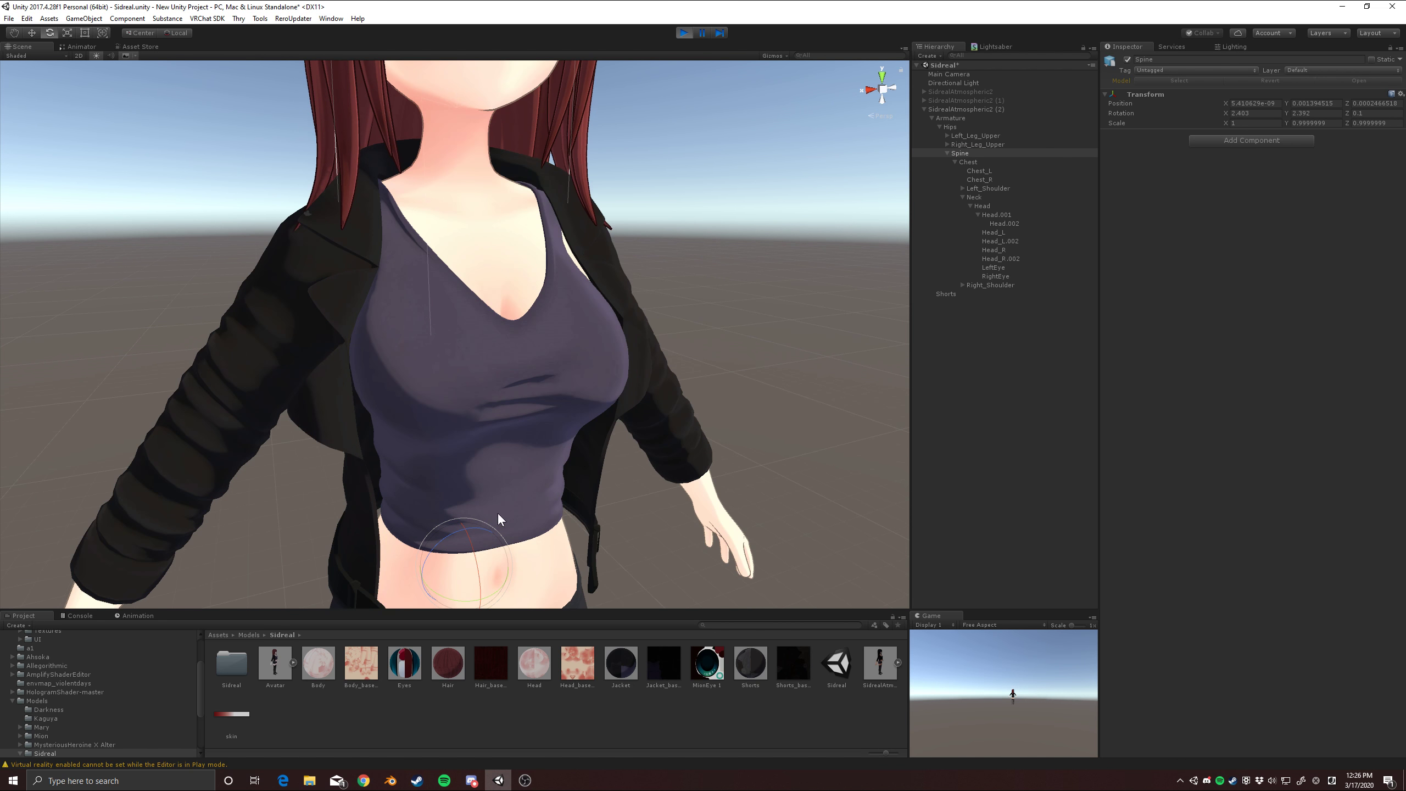
# Step: Set the End Offset Y value to 0.12 on the Dynamic Bone components of Chest_L and Chest_R together
pyautogui.moveTo(665, 437); pyautogui.dragTo(670, 448, button='right')
pyautogui.moveTo(671, 448); pyautogui.dragTo(671, 436, button='middle')
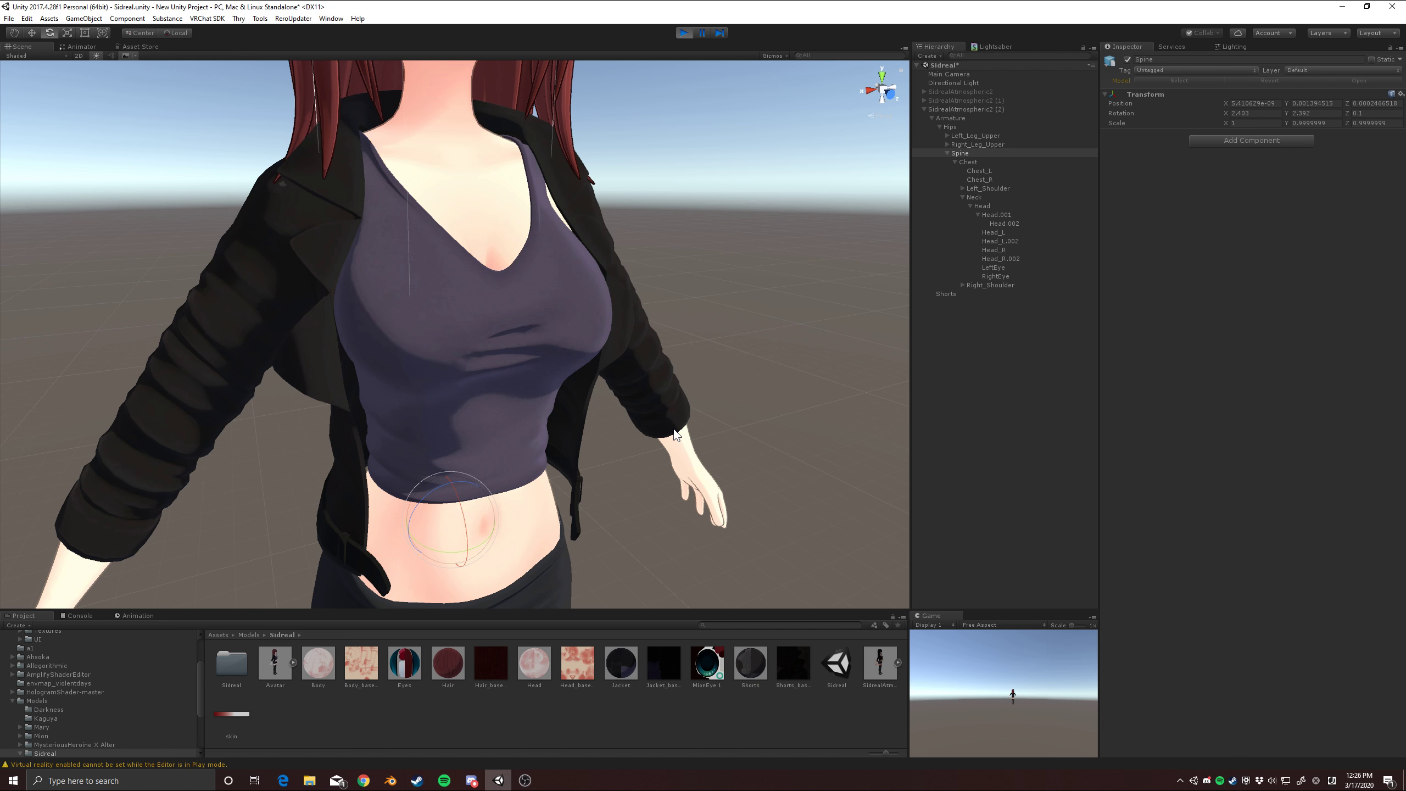
pyautogui.click(991, 172)
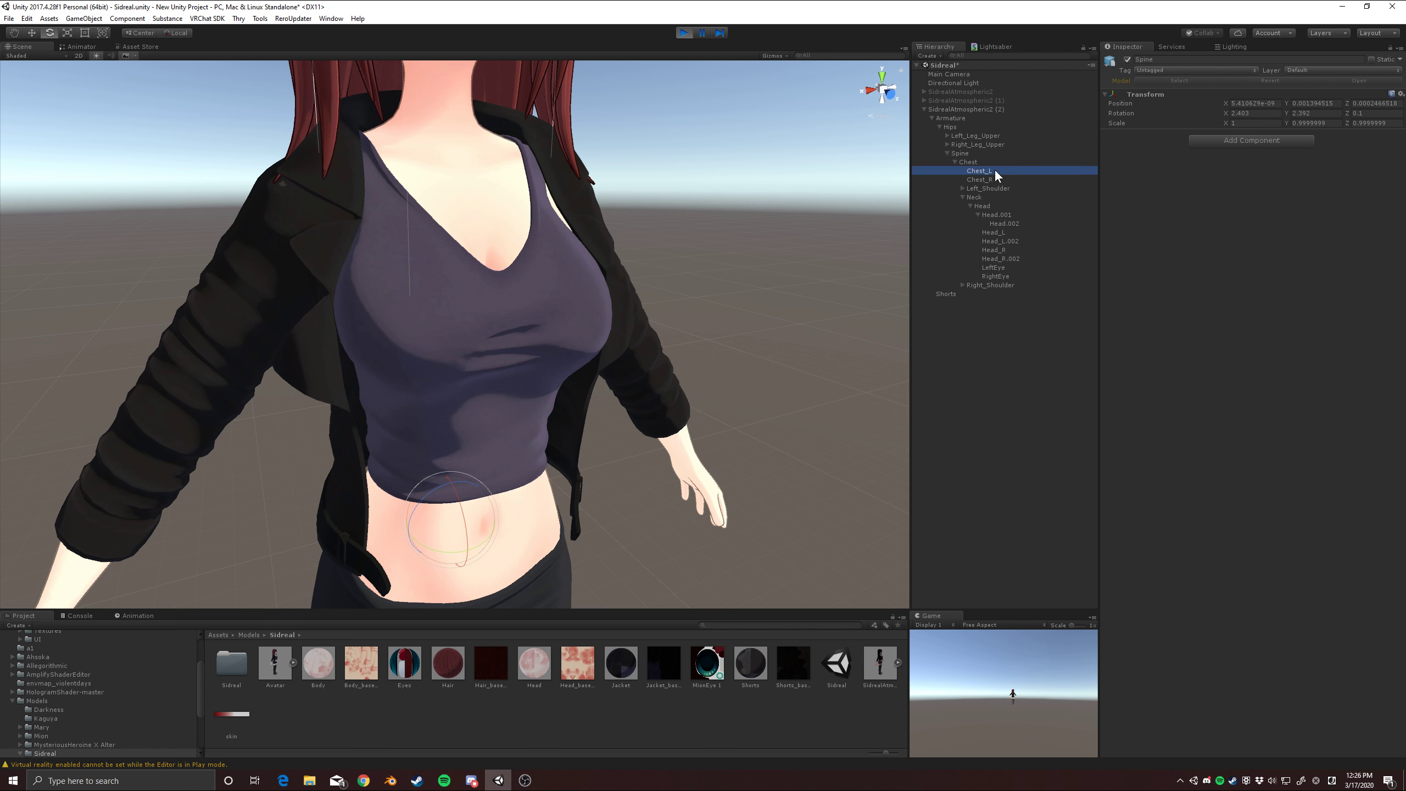
pyautogui.keyDown('ctrl'); pyautogui.click(991, 181); pyautogui.keyUp('ctrl')
pyautogui.moveTo(564, 320); pyautogui.dragTo(655, 327, button='right')
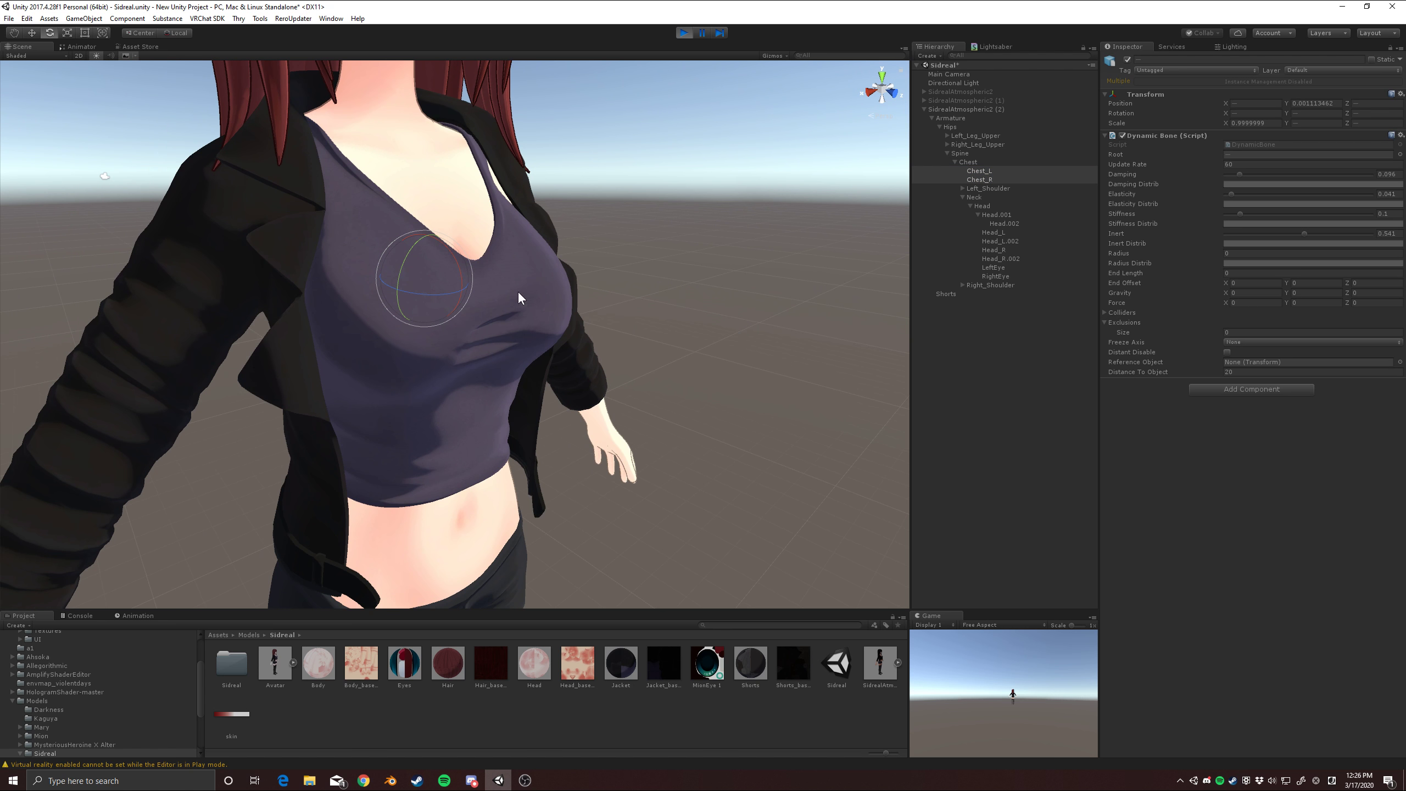
pyautogui.moveTo(629, 368); pyautogui.dragTo(713, 358, button='right')
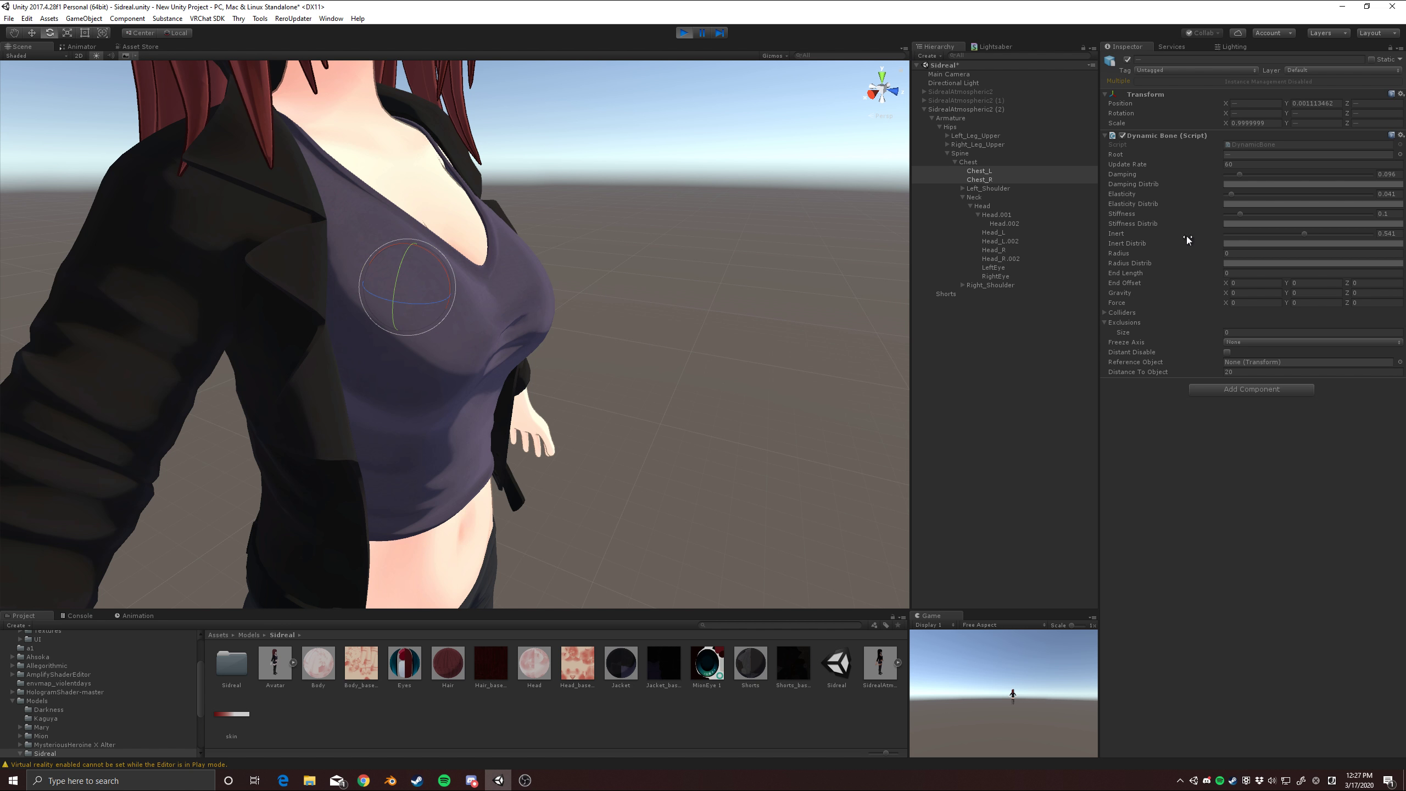
pyautogui.click(1296, 283)
pyautogui.write('0.06')
pyautogui.moveTo(1292, 284); pyautogui.dragTo(1293, 283)
pyautogui.moveTo(485, 389)
pyautogui.mouseDown(button='middle')
pyautogui.moveTo(623, 406)
pyautogui.moveTo(477, 393)
pyautogui.mouseUp(button='middle')
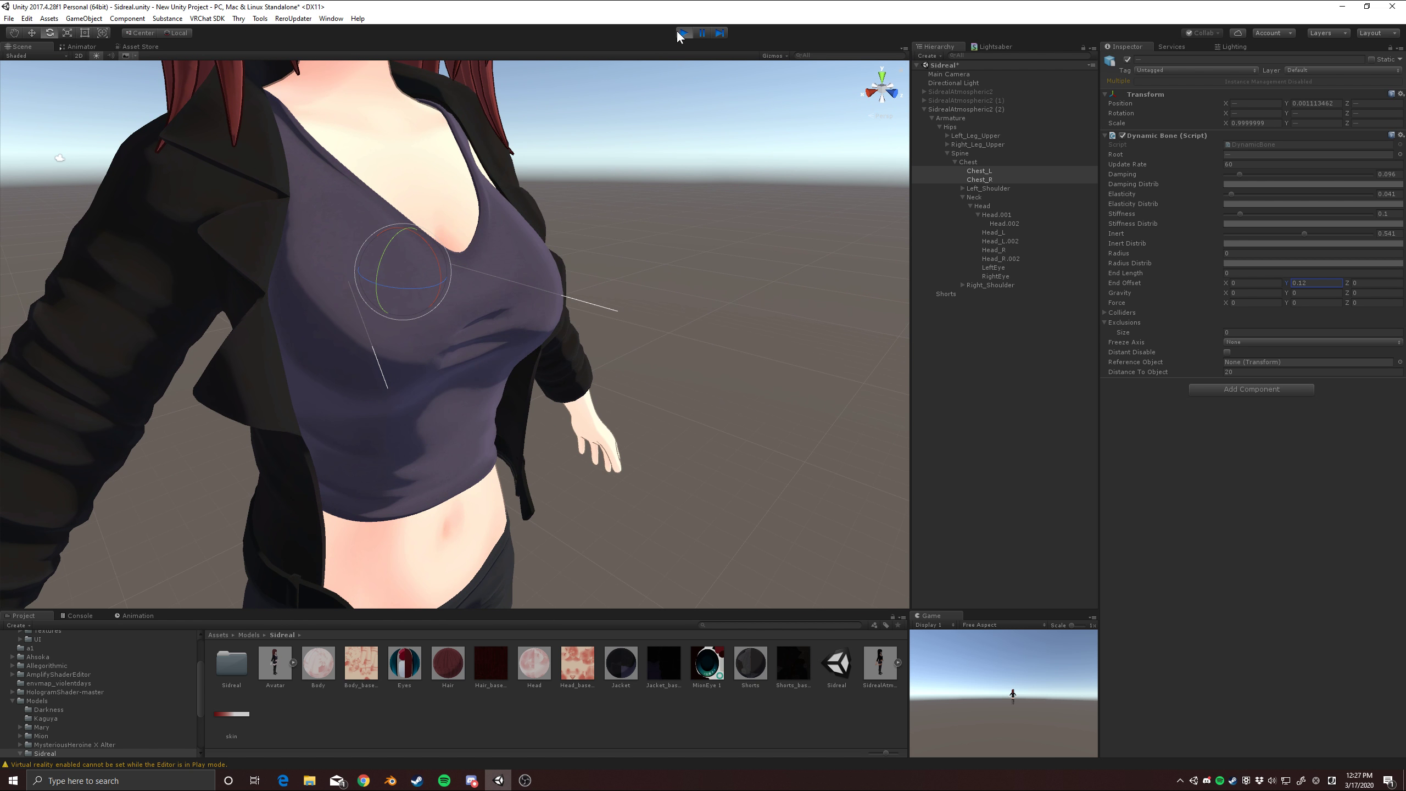
# Step: Shift the Spine bone with the Move tool to test how the chest bones react to the new end offset
pyautogui.click(969, 161)
pyautogui.press('f')
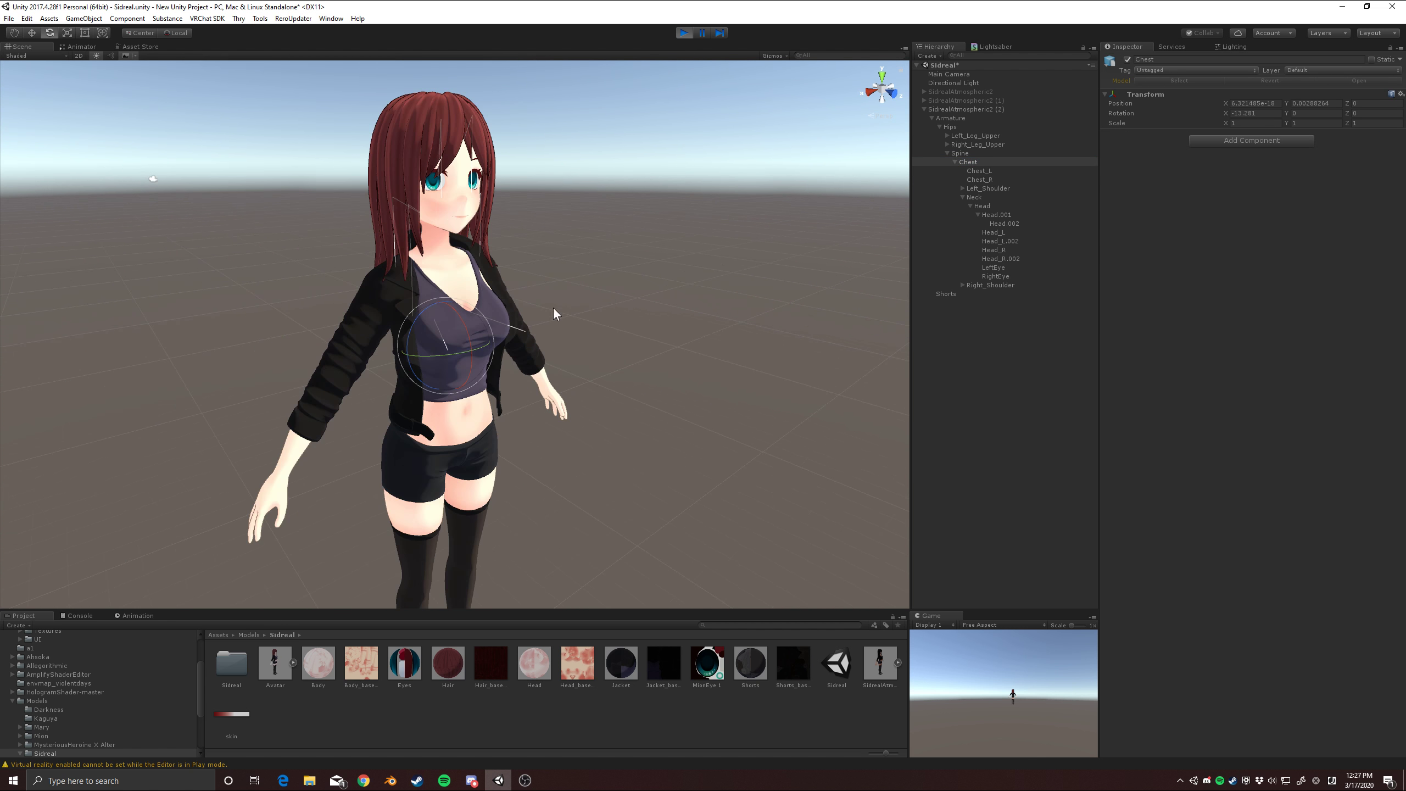
pyautogui.click(31, 32)
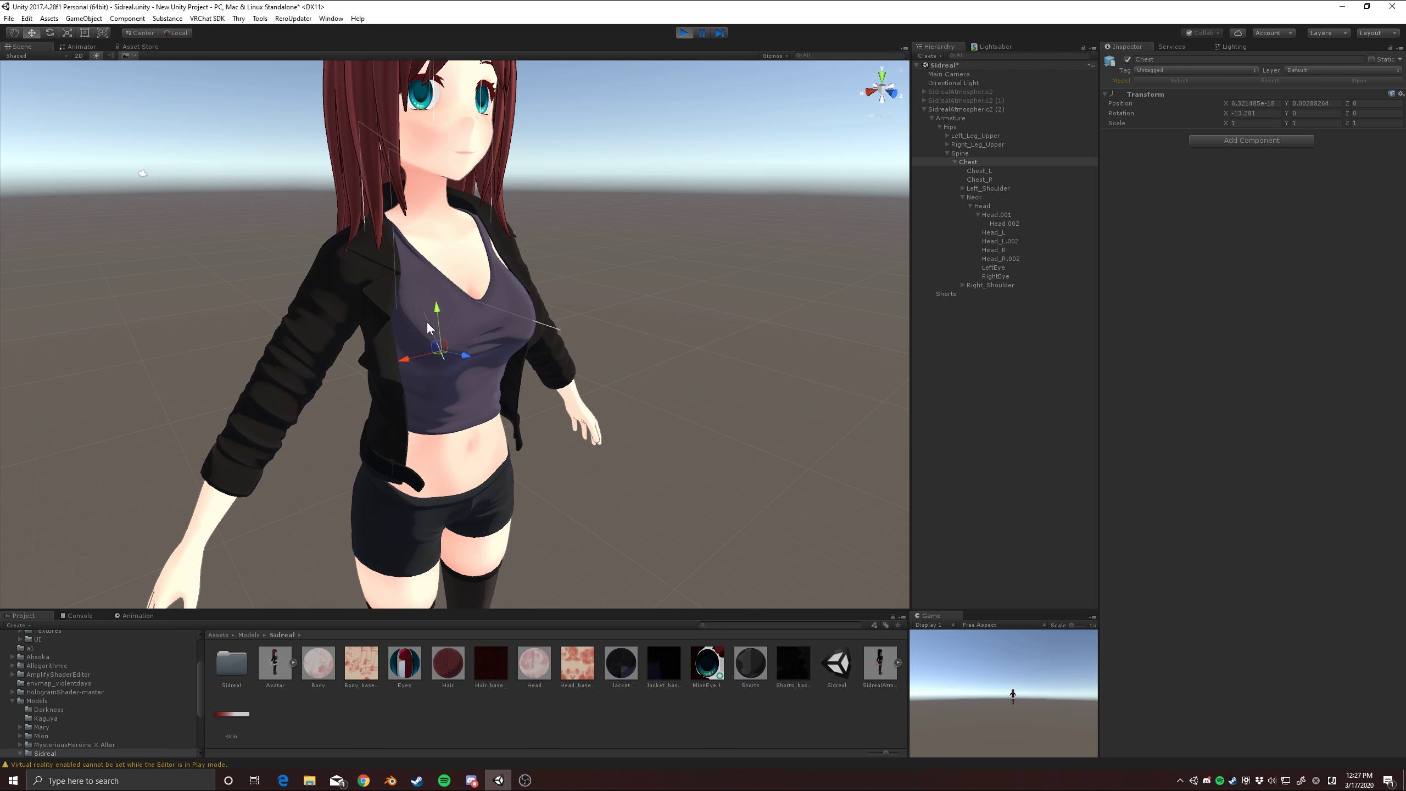
pyautogui.click(970, 154)
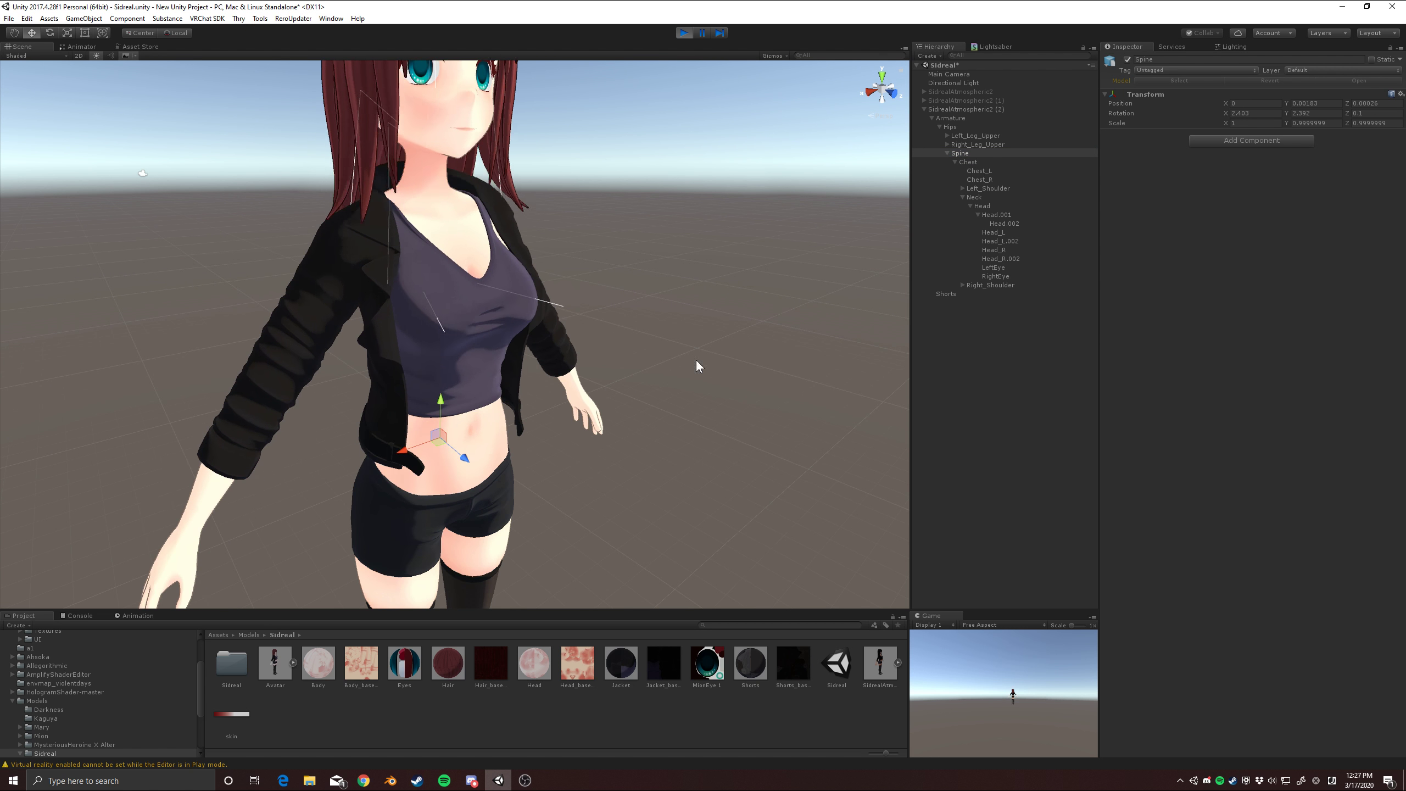
# Step: Lower the Elasticity slightly on the Dynamic Bone components of Chest_L and Chest_R together
pyautogui.click(1007, 232)
pyautogui.click(997, 179)
pyautogui.keyDown('shift'); pyautogui.click(1021, 173); pyautogui.keyUp('shift')
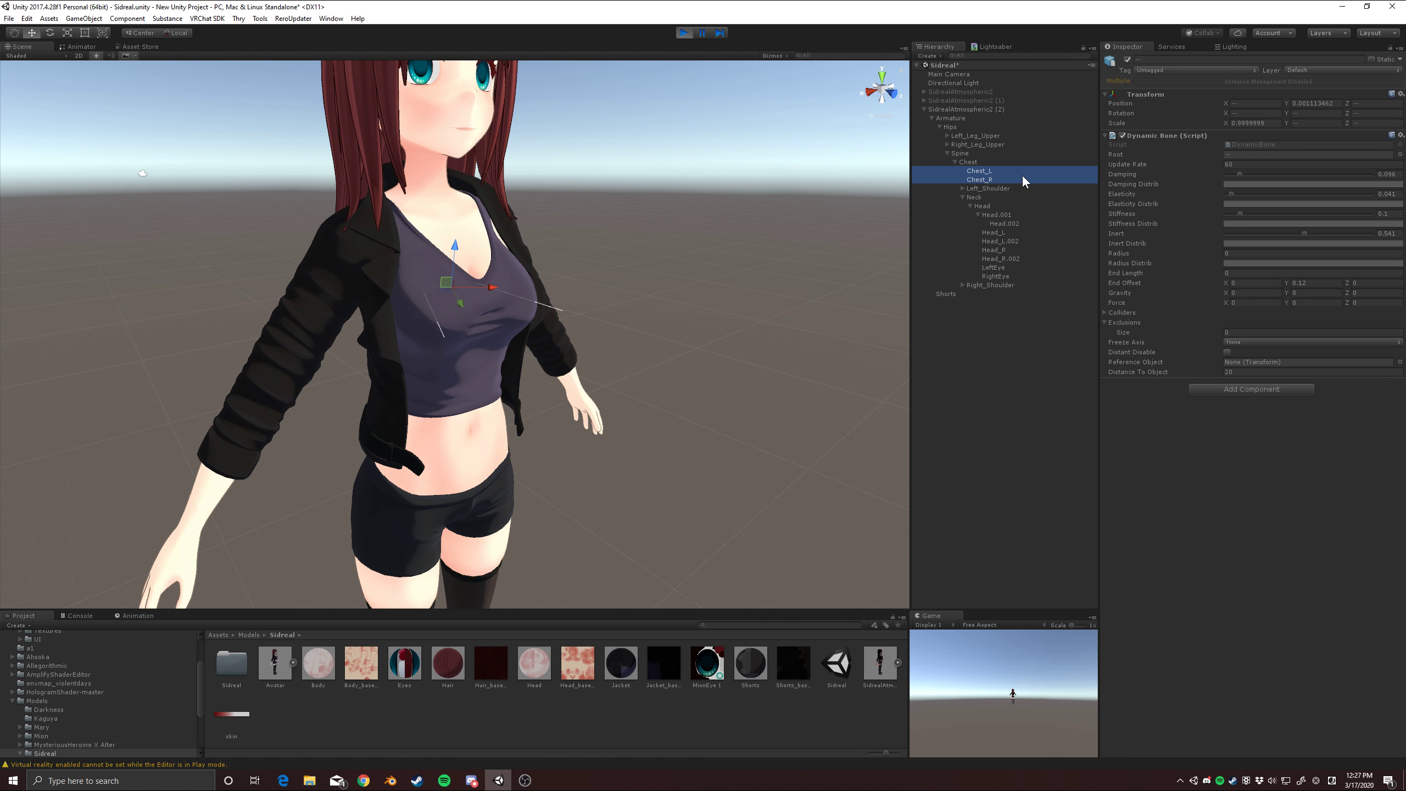
pyautogui.click(1229, 194)
pyautogui.click(1239, 176)
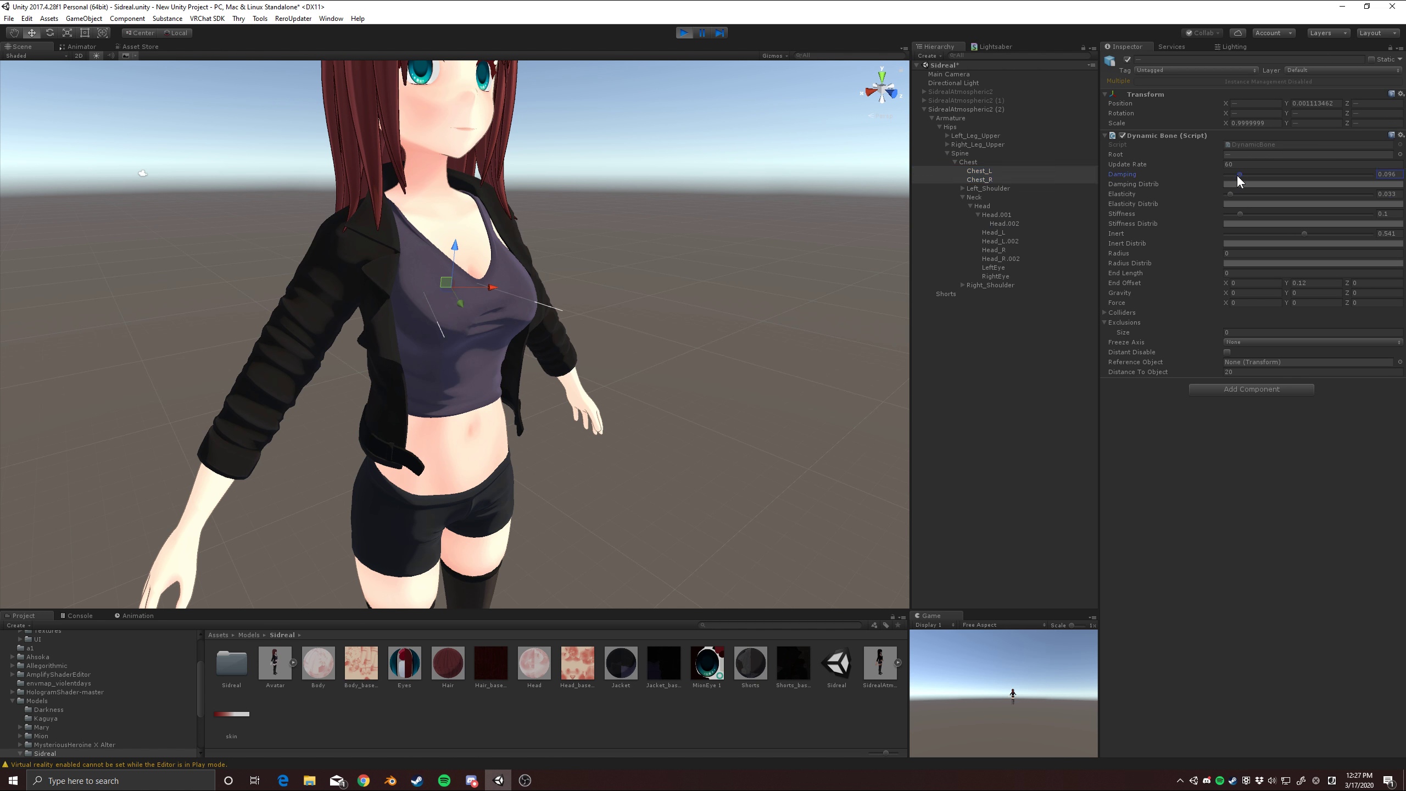
# Step: Move the Spine bone up and down and rotate it to test the chest motion with the lower elasticity
pyautogui.click(969, 155)
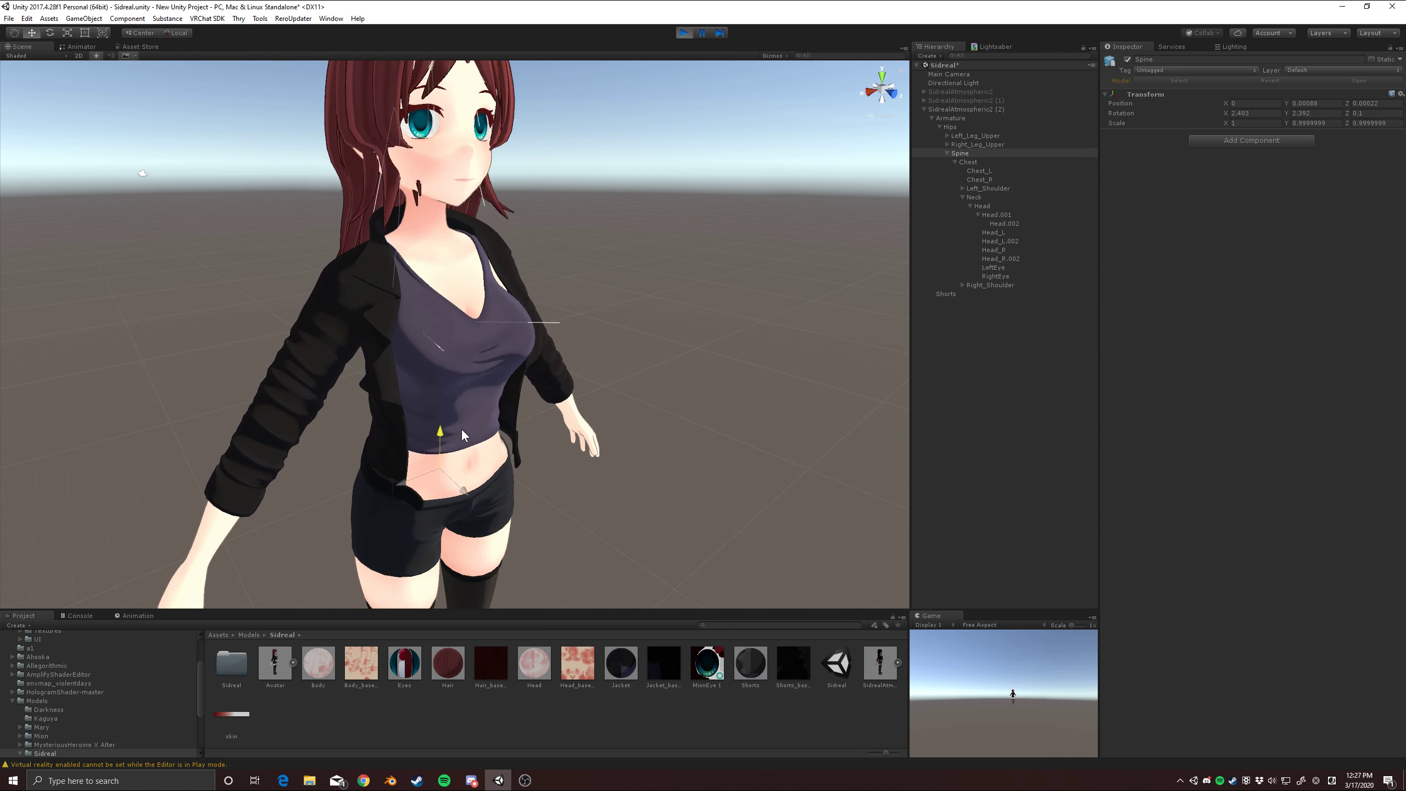
pyautogui.click(49, 33)
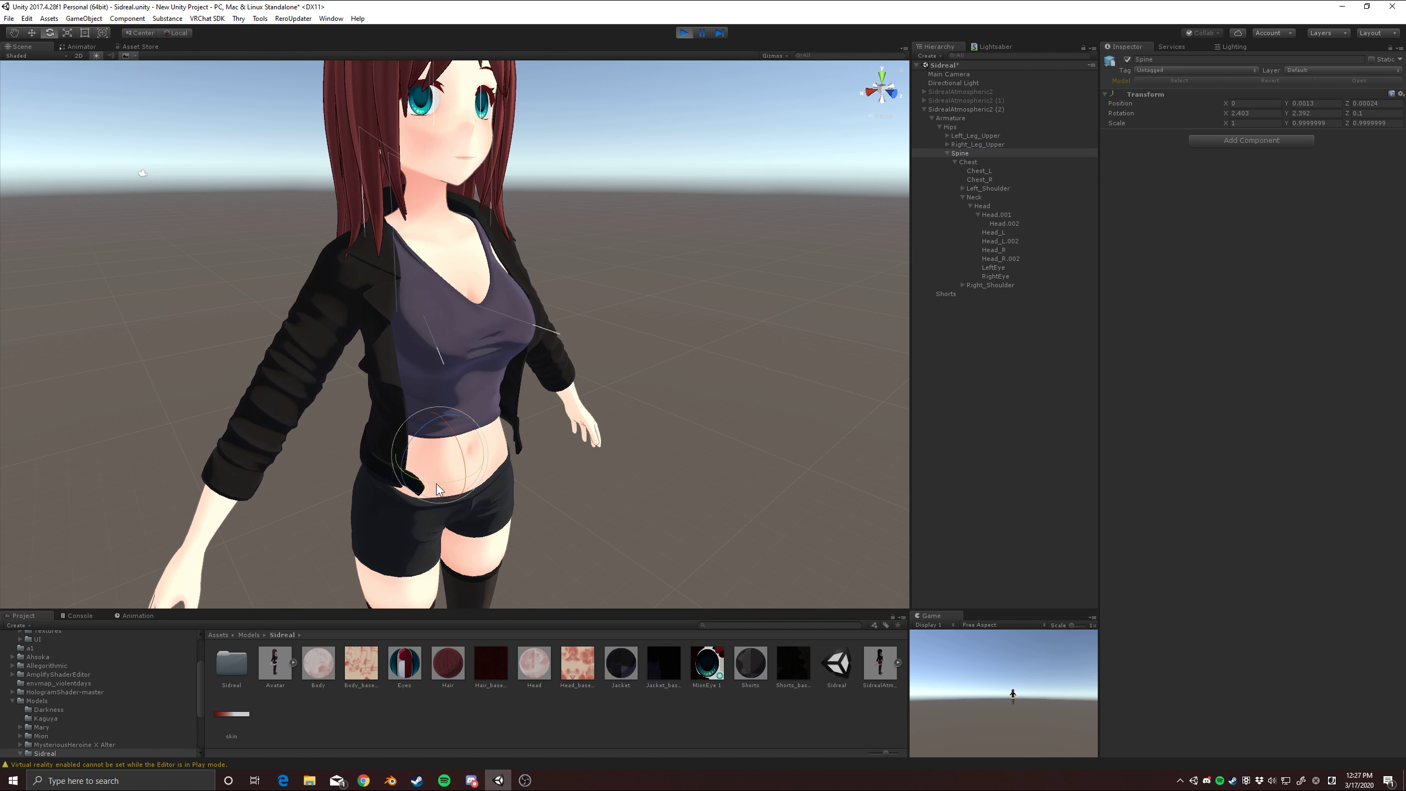
pyautogui.moveTo(465, 489); pyautogui.dragTo(499, 360)
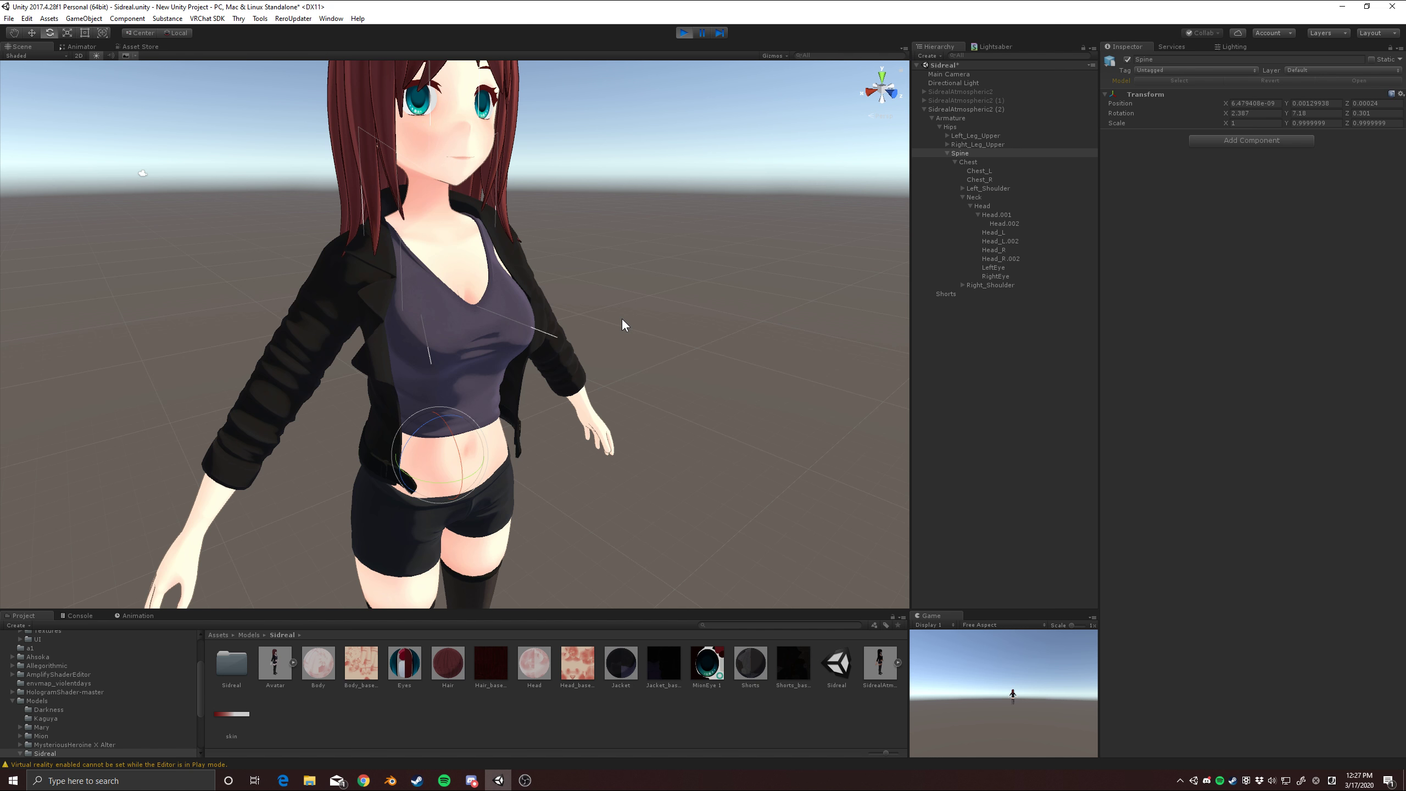
# Step: Stop Play mode, collapse the Neck branch and display the Dynamic Bone settings of Chest_R
pyautogui.click(686, 34)
pyautogui.click(936, 394)
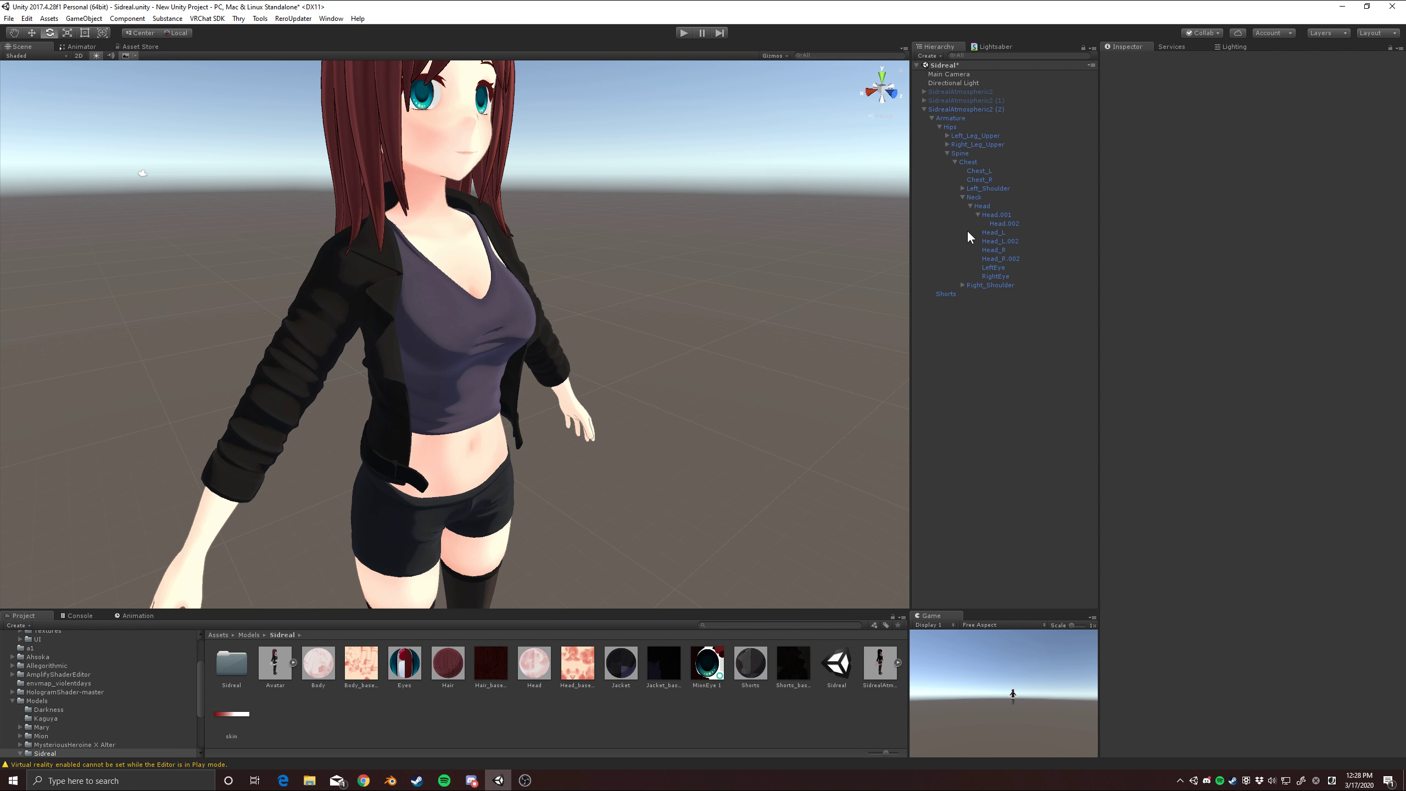
pyautogui.click(973, 161)
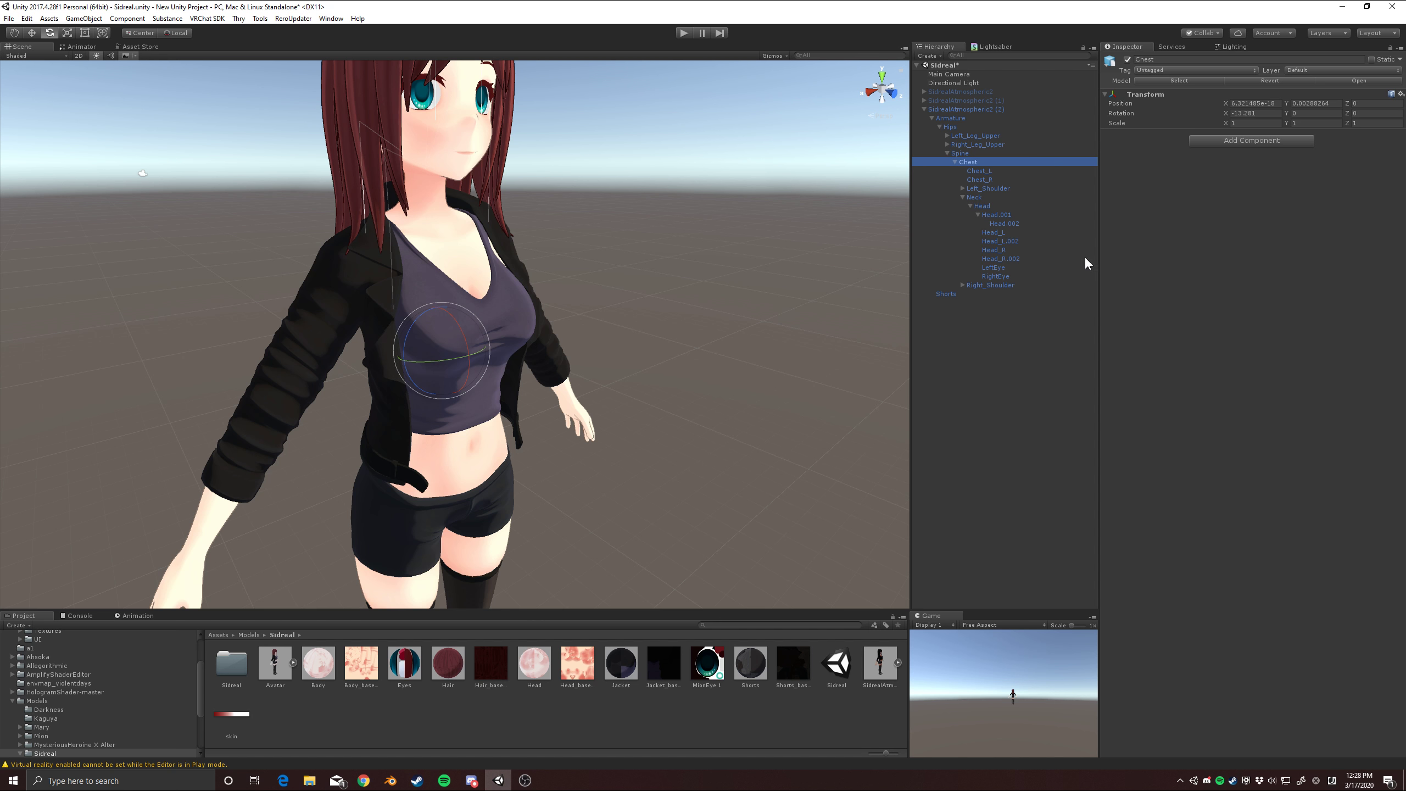
pyautogui.click(963, 197)
pyautogui.click(979, 180)
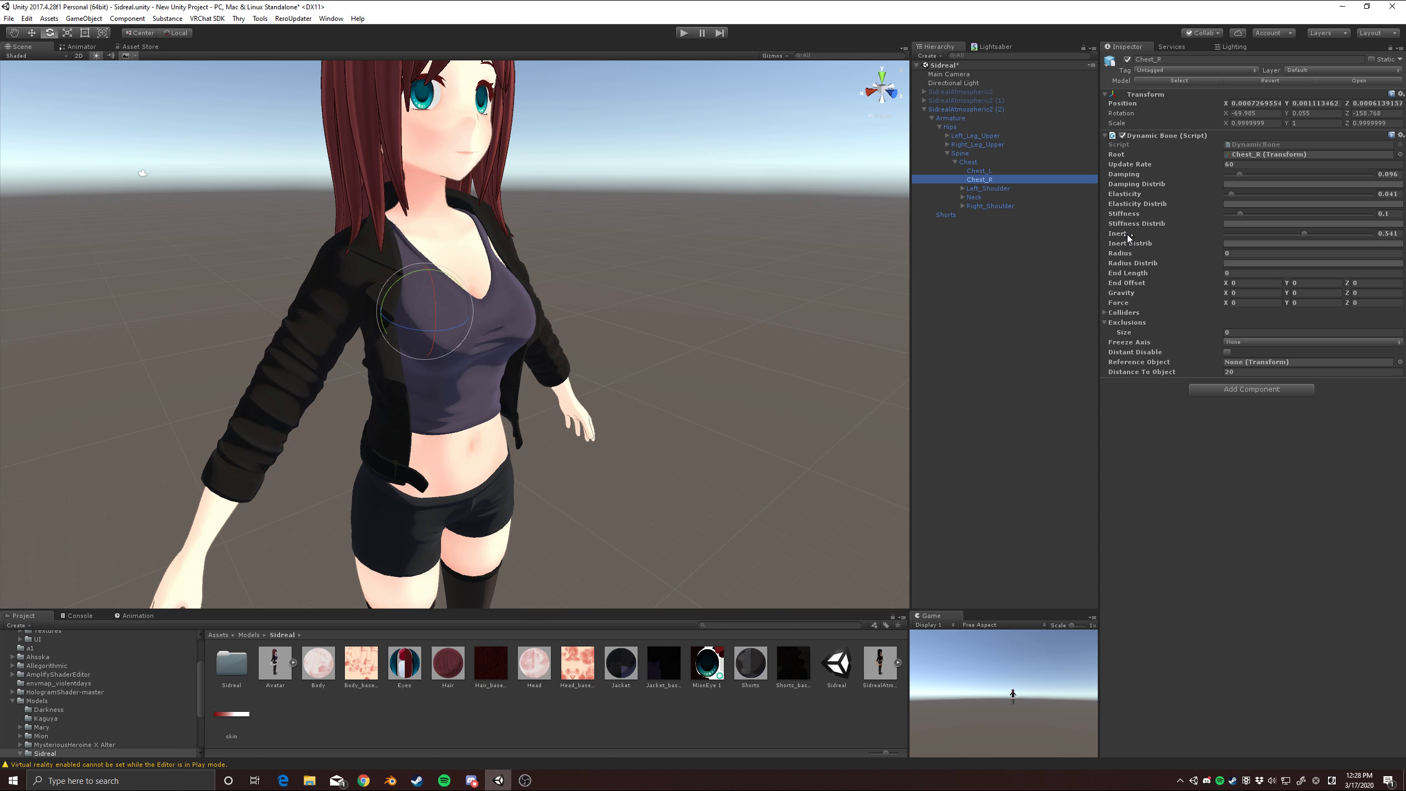
pyautogui.moveTo(820, 403); pyautogui.dragTo(785, 408, button='right')
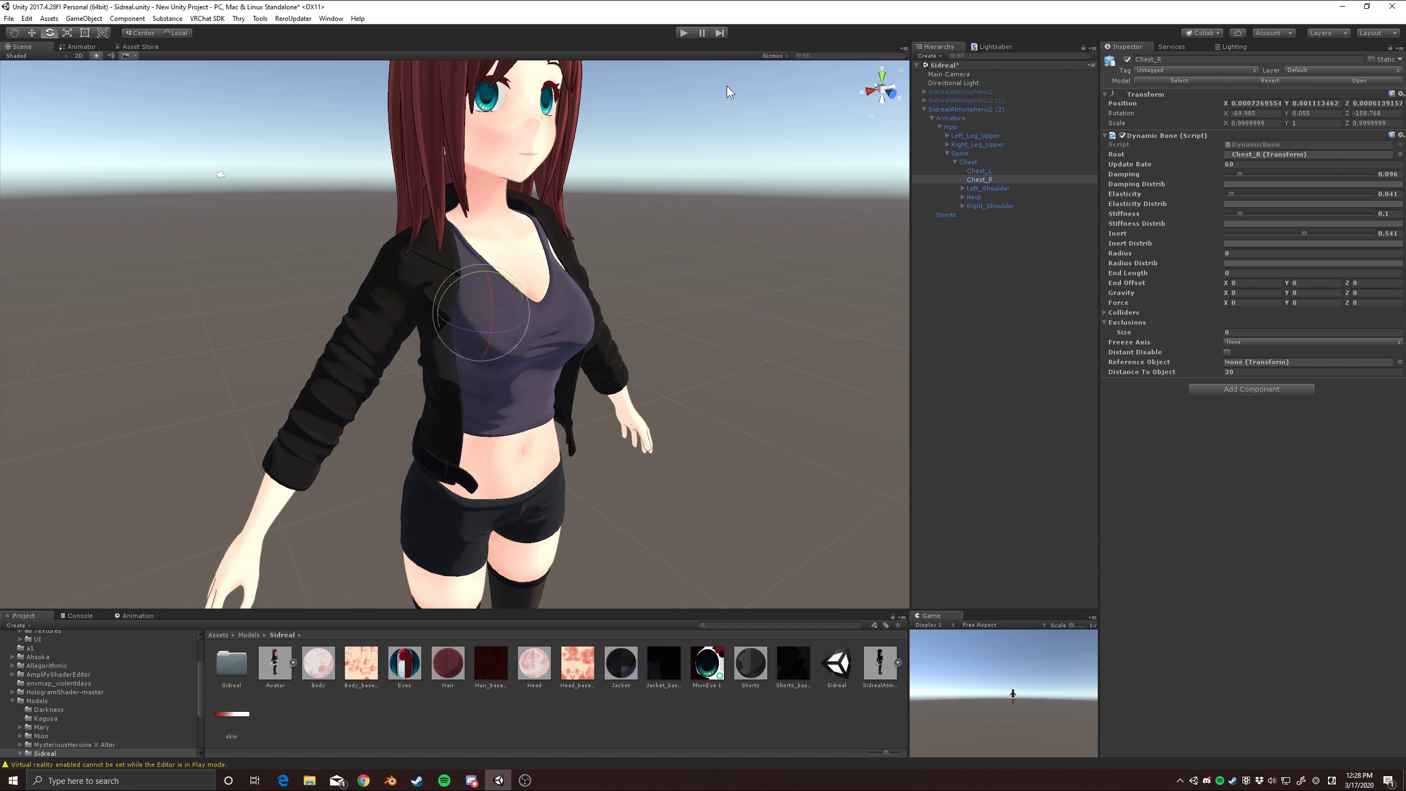
pyautogui.click(686, 36)
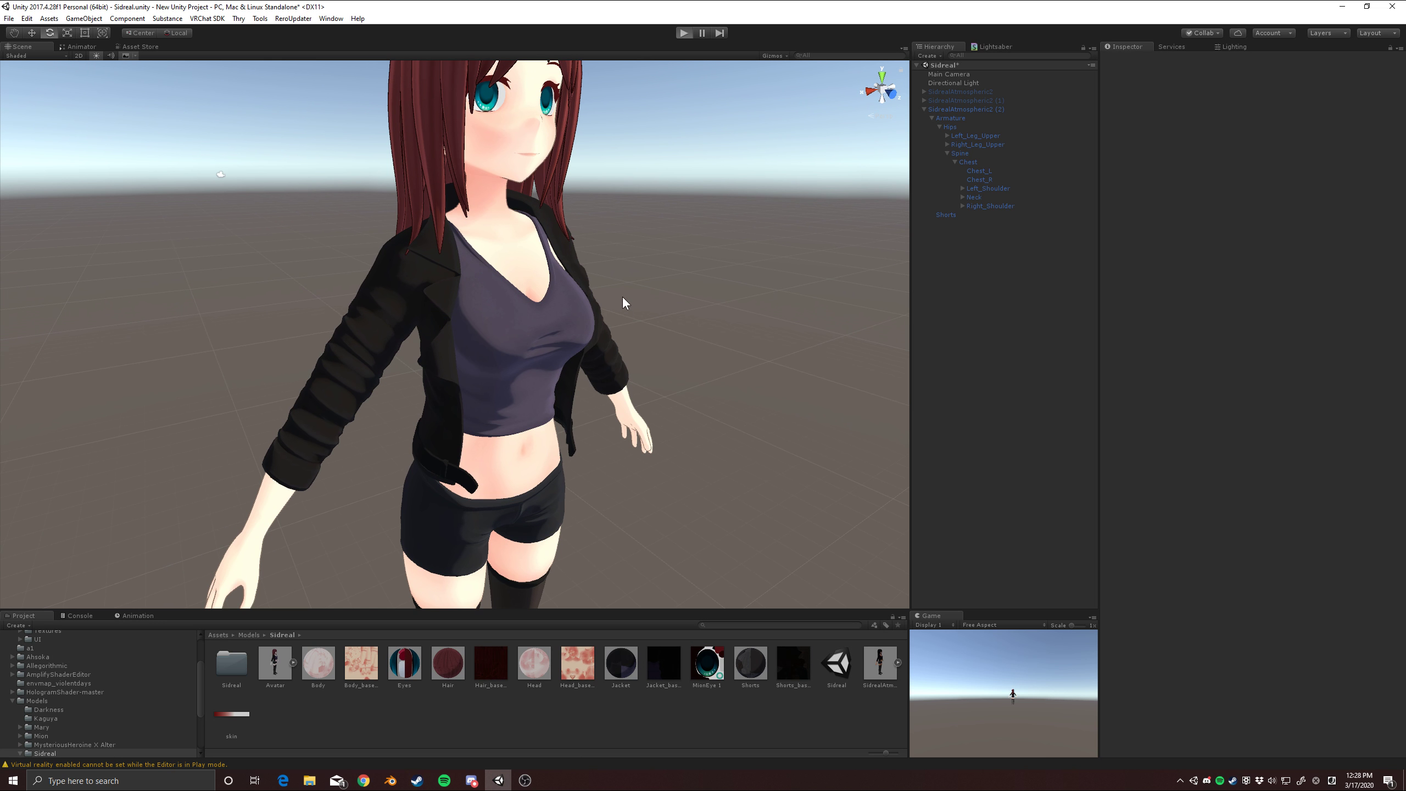
pyautogui.click(684, 35)
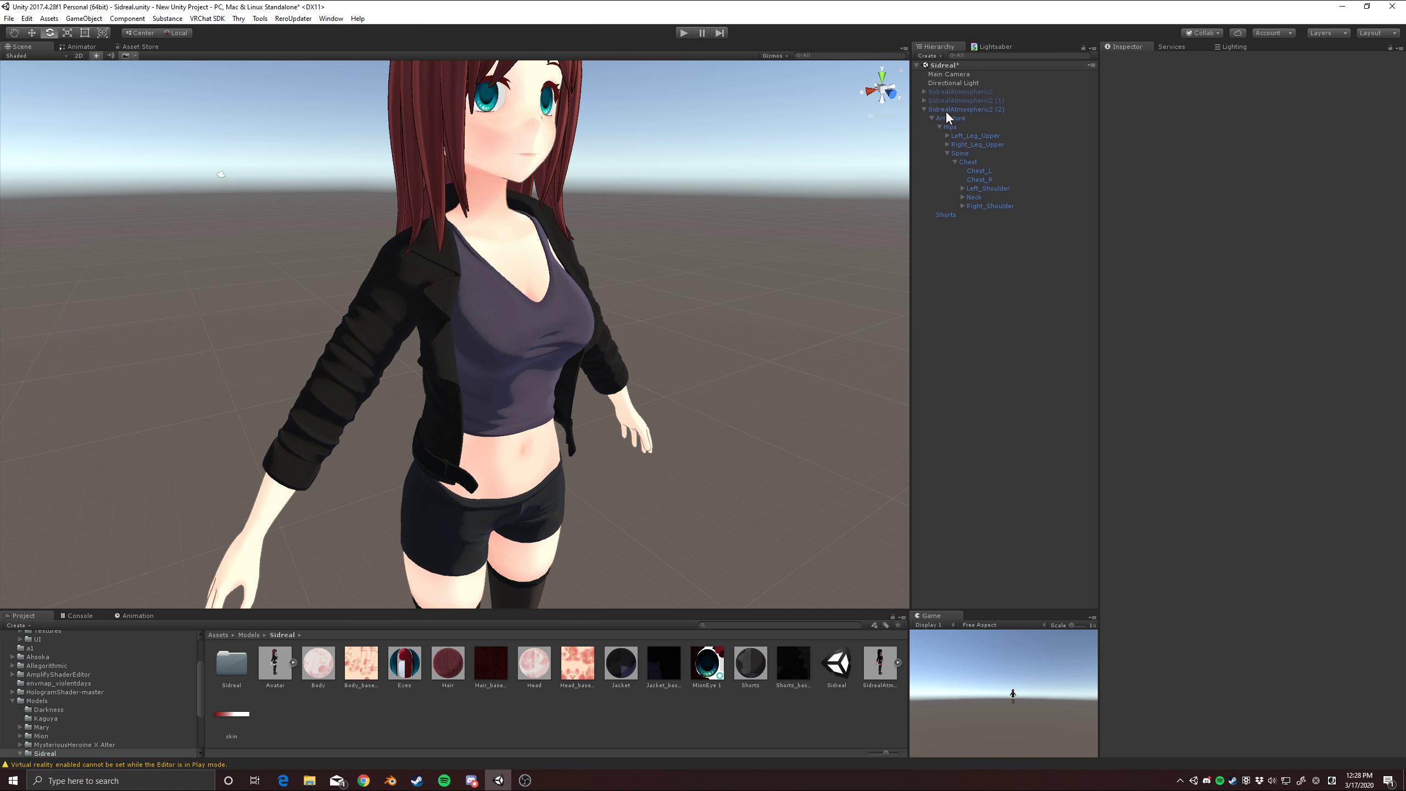
# Step: Disable the SidrealAtmospheric2 (2) avatar and enable the original SidrealAtmospheric2 avatar in its place
pyautogui.click(960, 91)
pyautogui.click(1127, 59)
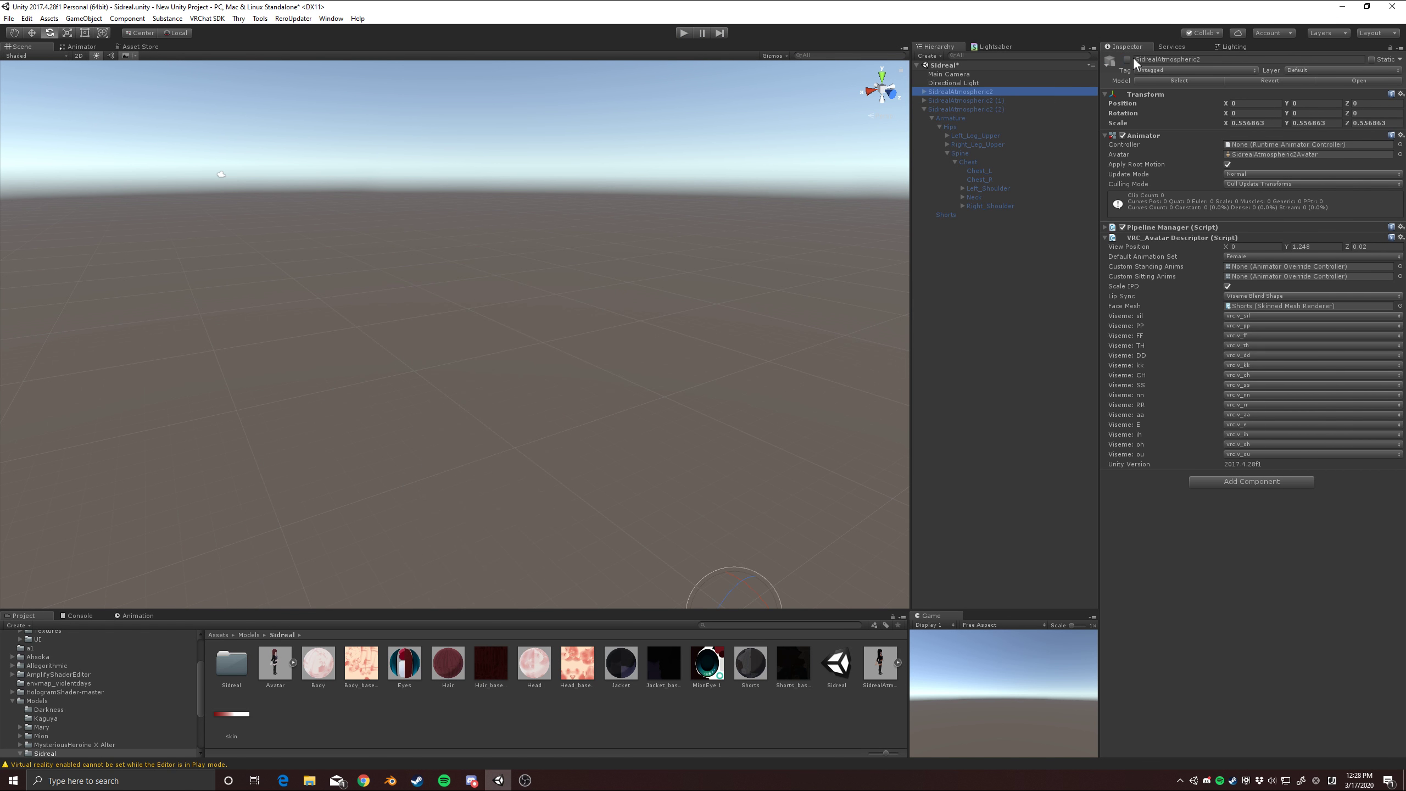
pyautogui.click(1128, 59)
pyautogui.moveTo(706, 281); pyautogui.dragTo(681, 283, button='right')
pyautogui.moveTo(681, 282); pyautogui.dragTo(489, 316, button='middle')
pyautogui.moveTo(598, 359); pyautogui.dragTo(600, 321, button='right')
pyautogui.scroll(5, 603, 324)
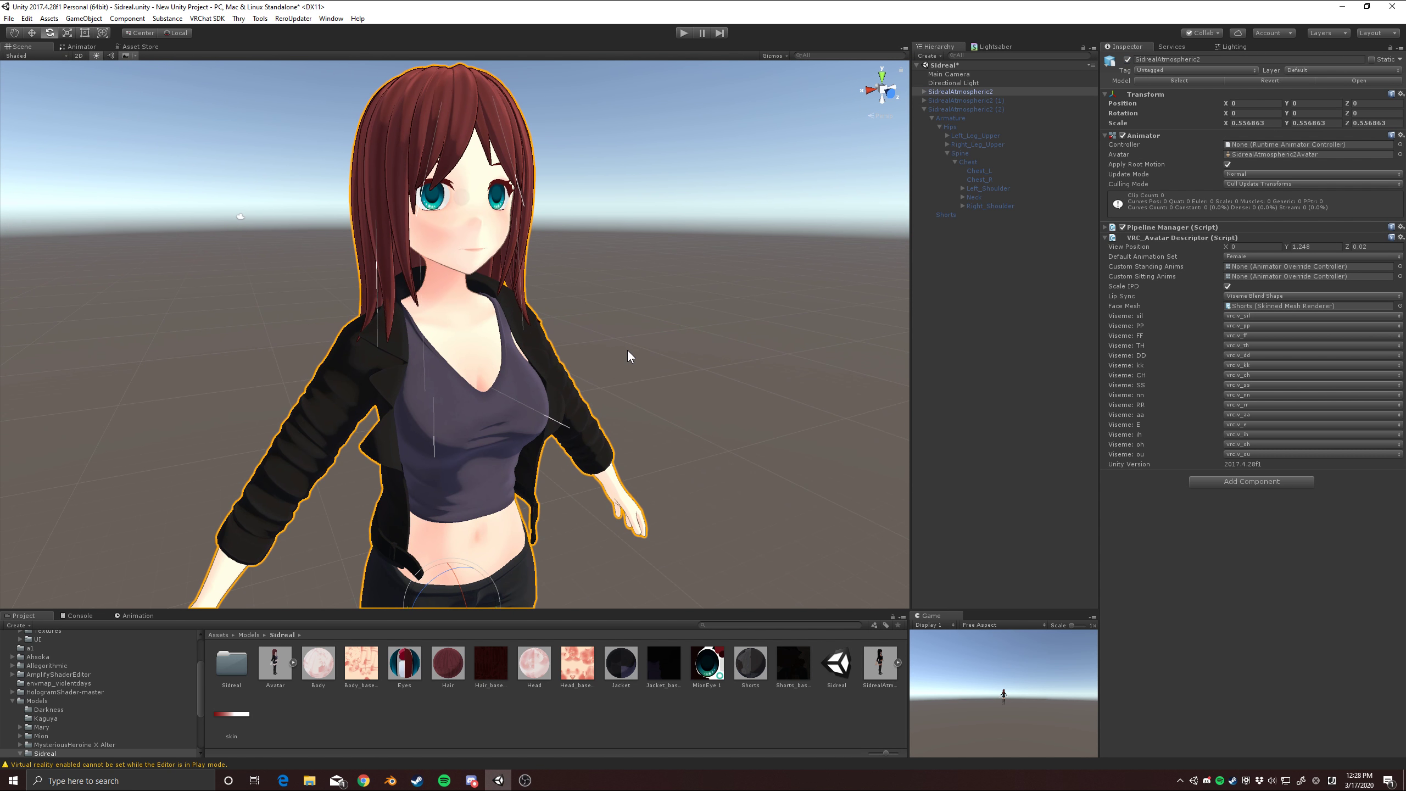
# Step: Run the scene in Play mode, then rotate and move the whole SidrealAtmospheric2 avatar to test its chest physics
pyautogui.click(684, 33)
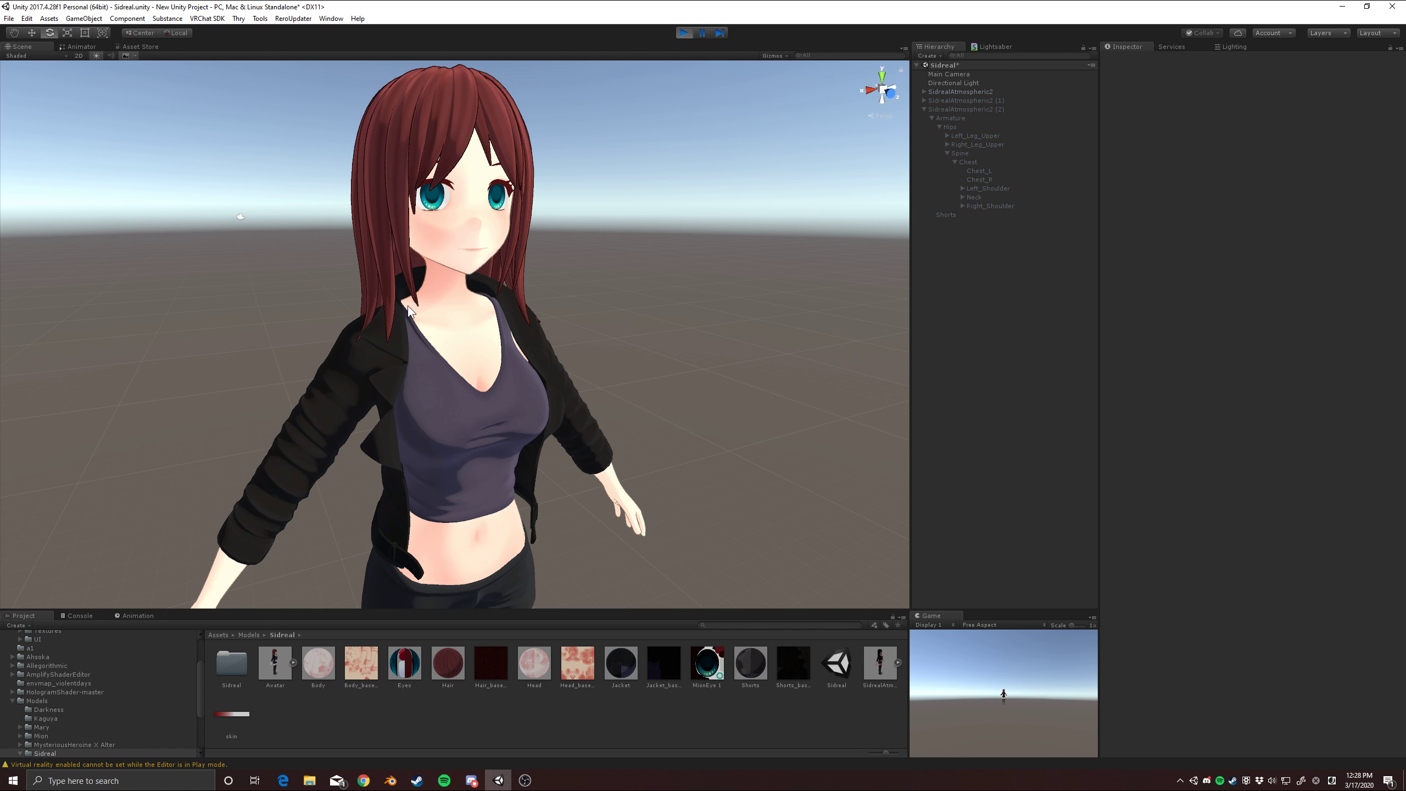
pyautogui.click(963, 128)
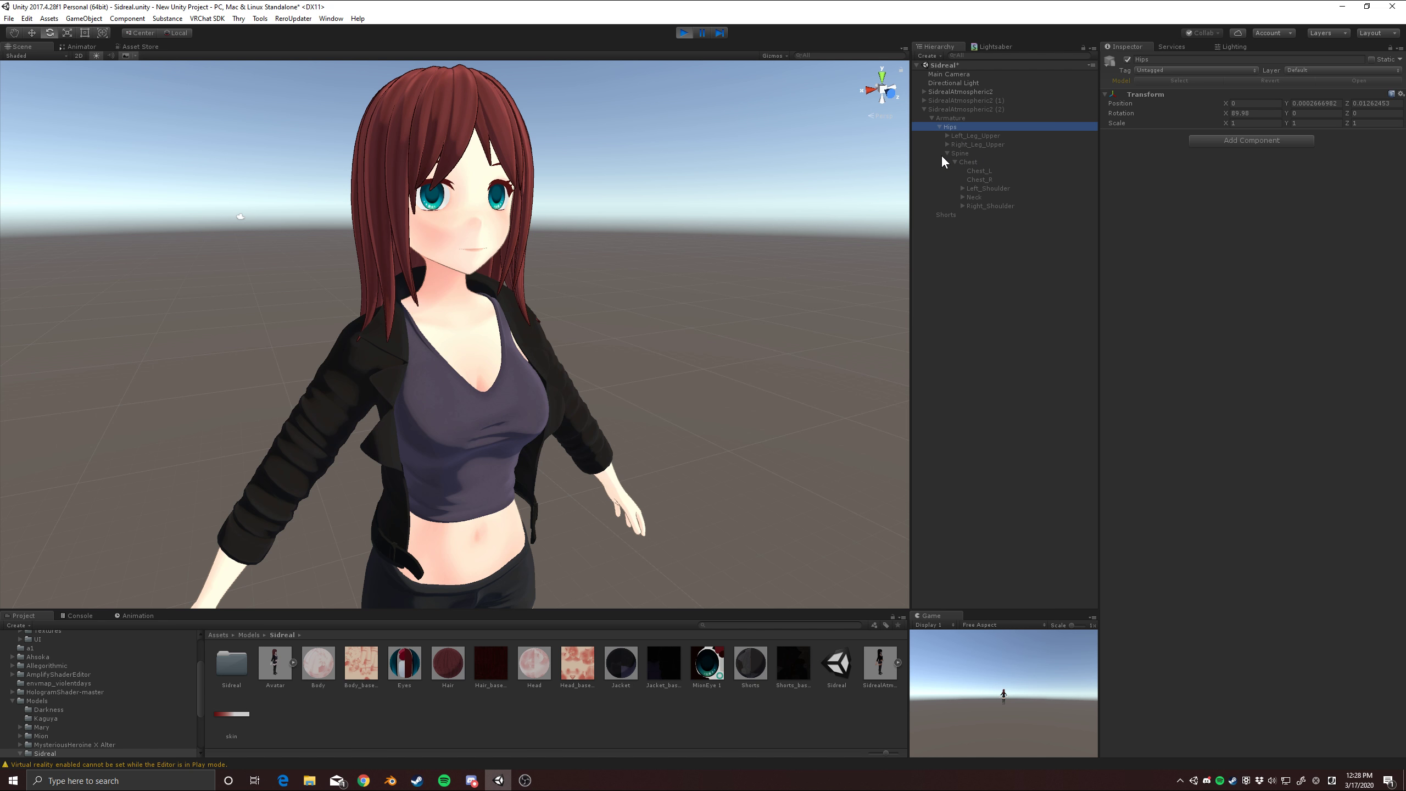
pyautogui.click(978, 171)
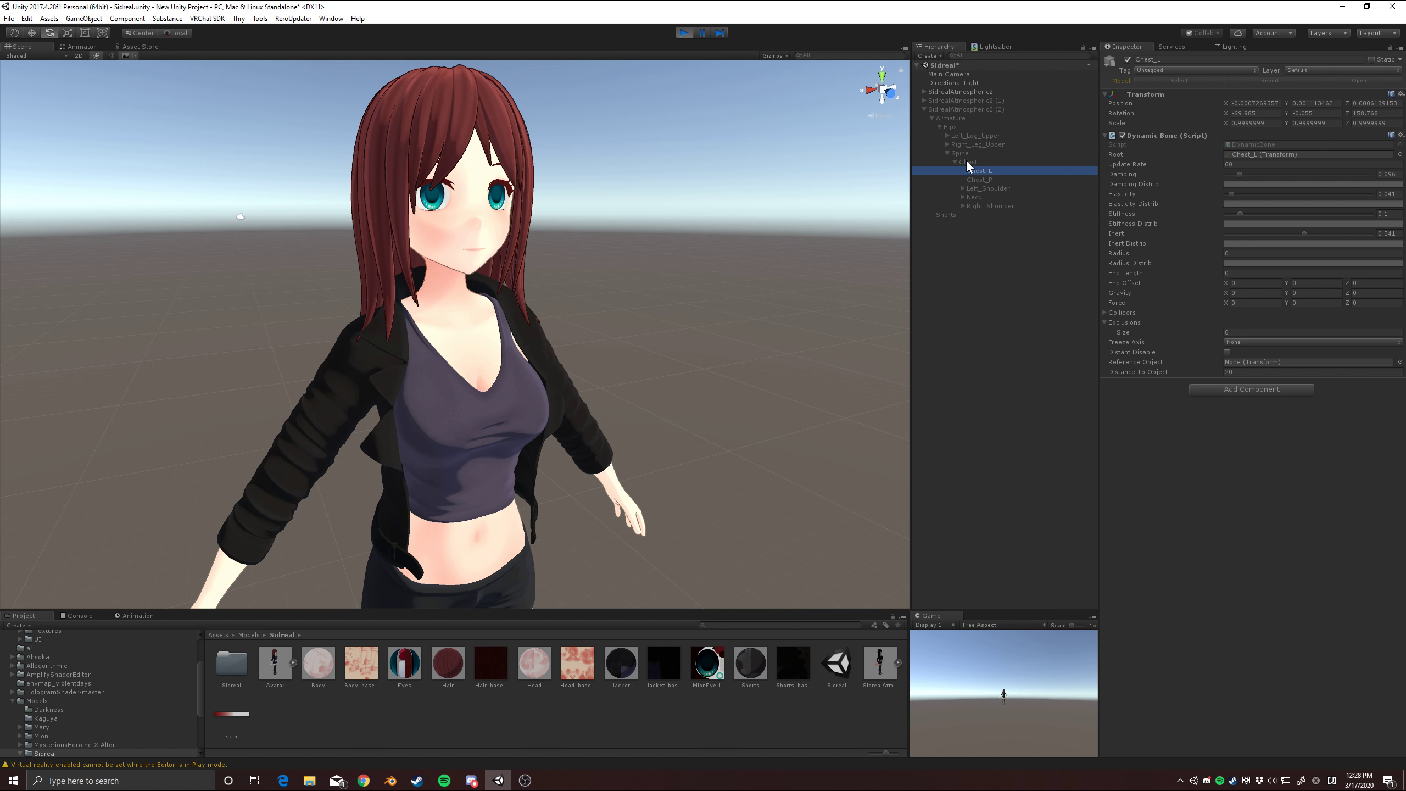
pyautogui.doubleClick(943, 92)
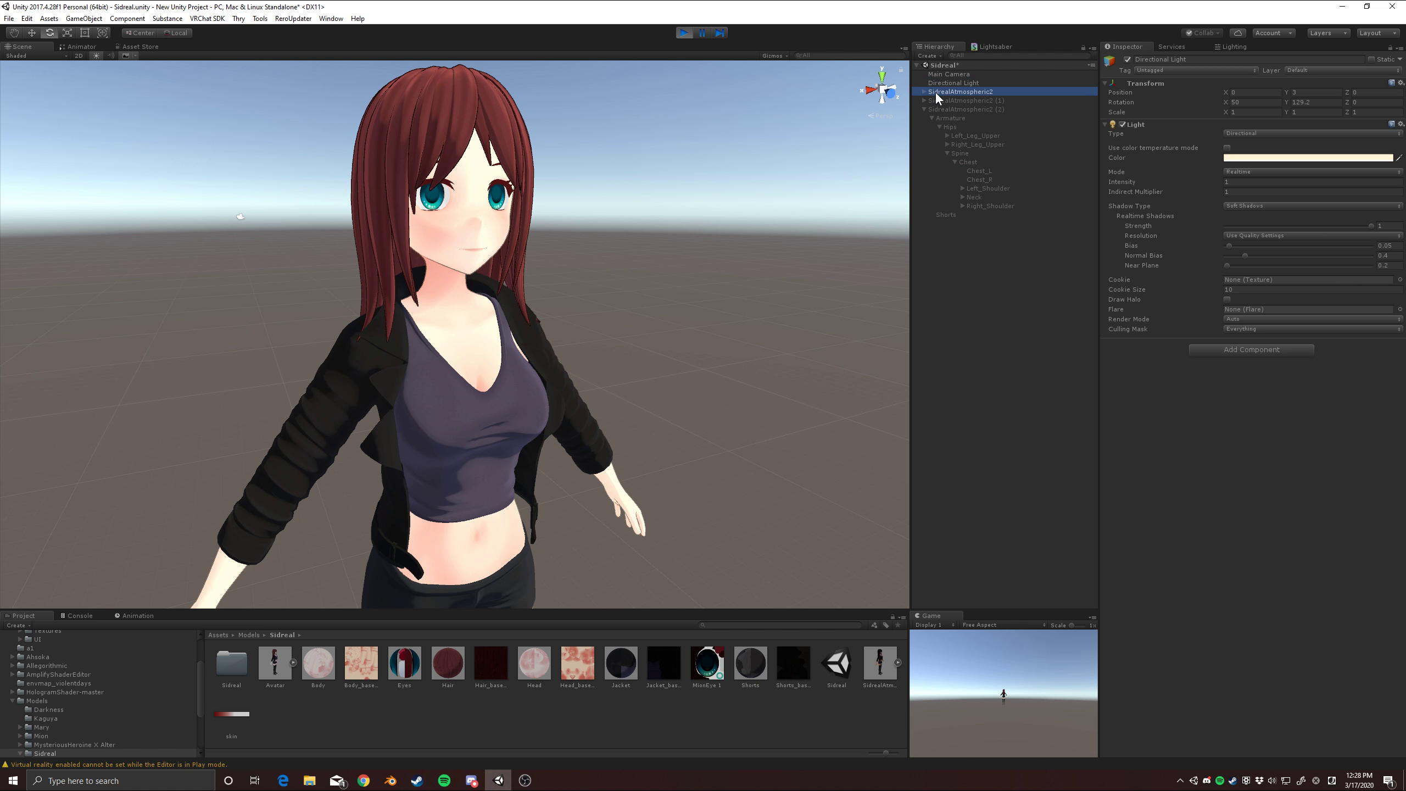
pyautogui.moveTo(455, 515)
pyautogui.mouseDown()
pyautogui.moveTo(393, 512)
pyautogui.moveTo(439, 521)
pyautogui.moveTo(505, 499)
pyautogui.moveTo(313, 490)
pyautogui.moveTo(614, 483)
pyautogui.moveTo(637, 470)
pyautogui.moveTo(476, 522)
pyautogui.mouseUp()
pyautogui.press('w')
pyautogui.scroll(3, 453, 394)
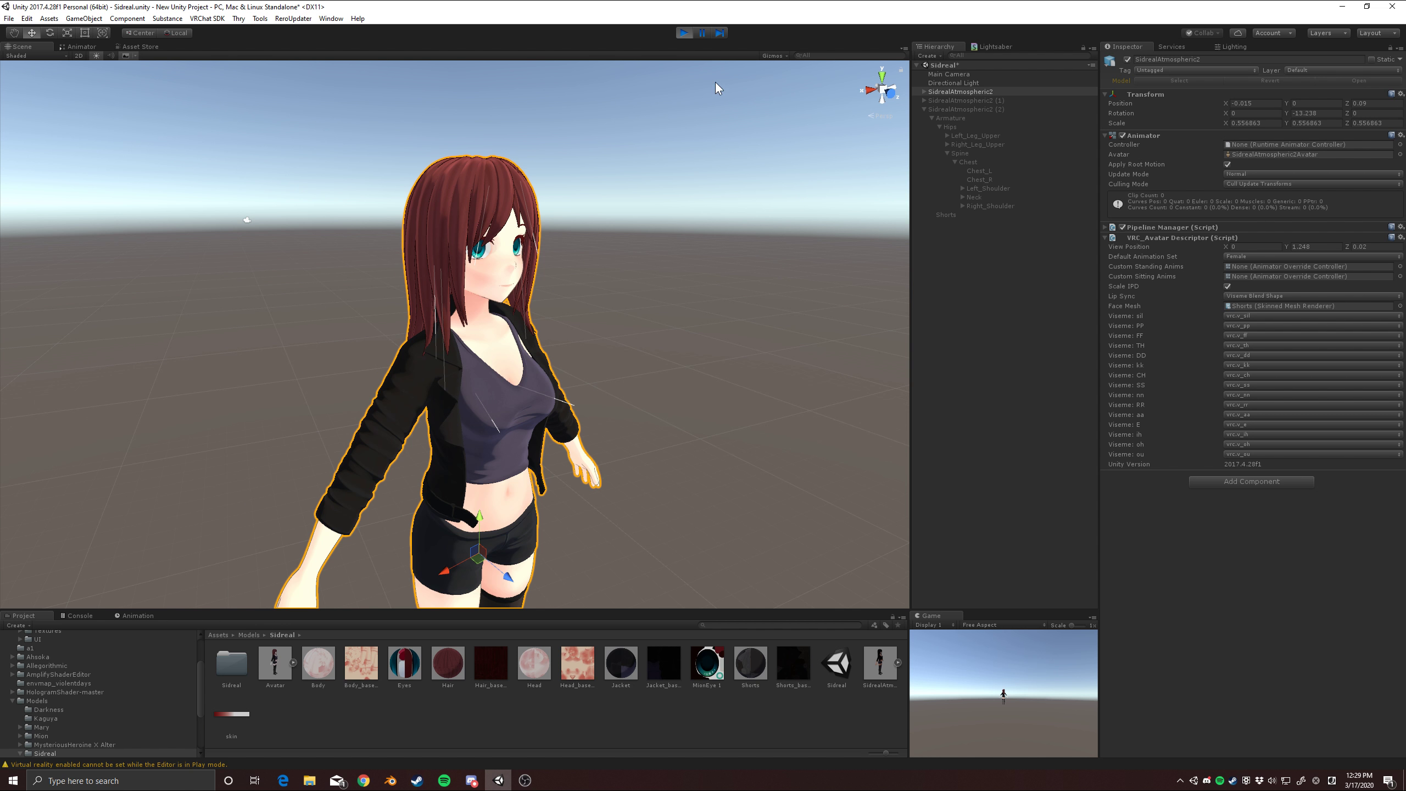
# Step: Set Inert to 0.06 on the Dynamic Bone components of SidrealAtmospheric2's Chest_L and Chest_R together
pyautogui.keyDown('alt'); pyautogui.moveTo(633, 463); pyautogui.dragTo(738, 355); pyautogui.keyUp('alt')
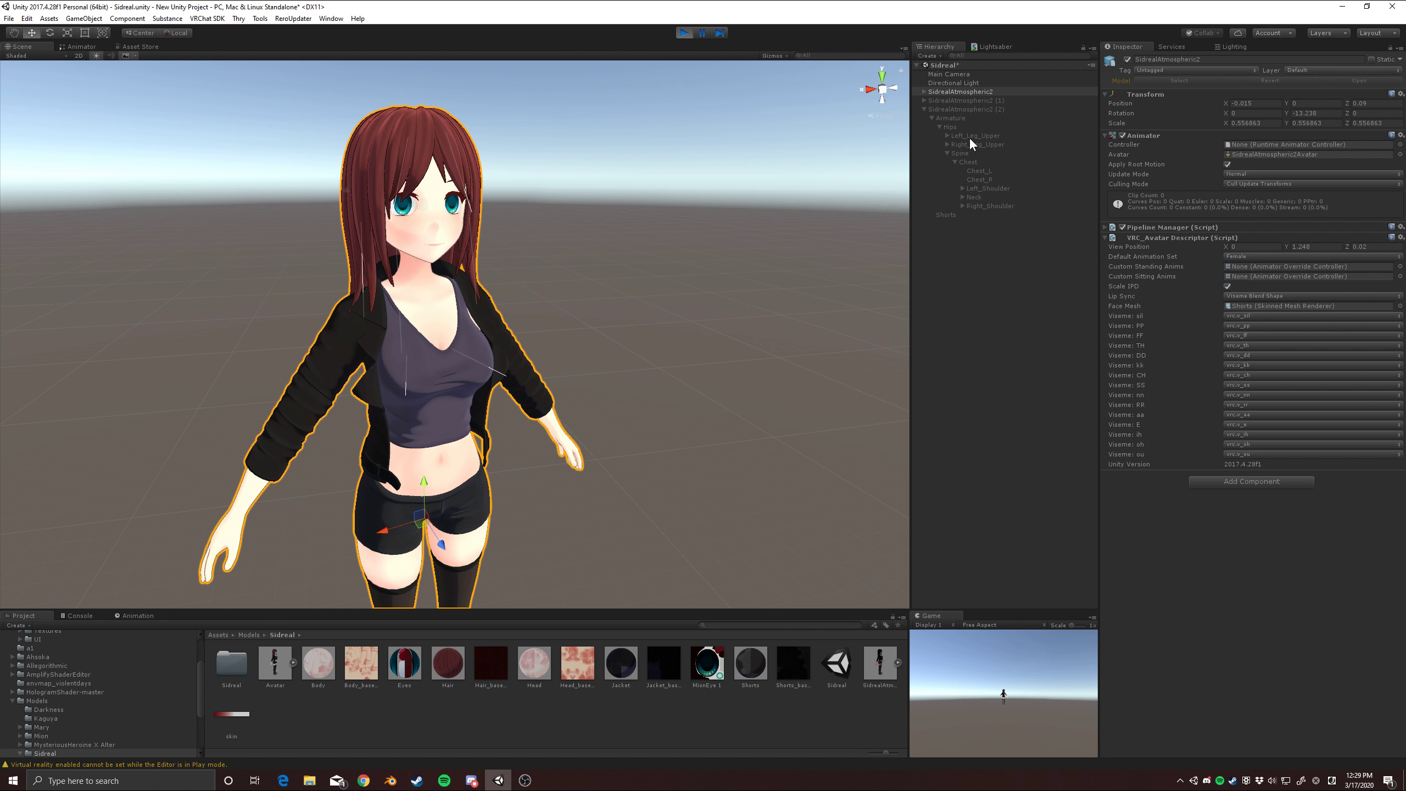
pyautogui.click(924, 91)
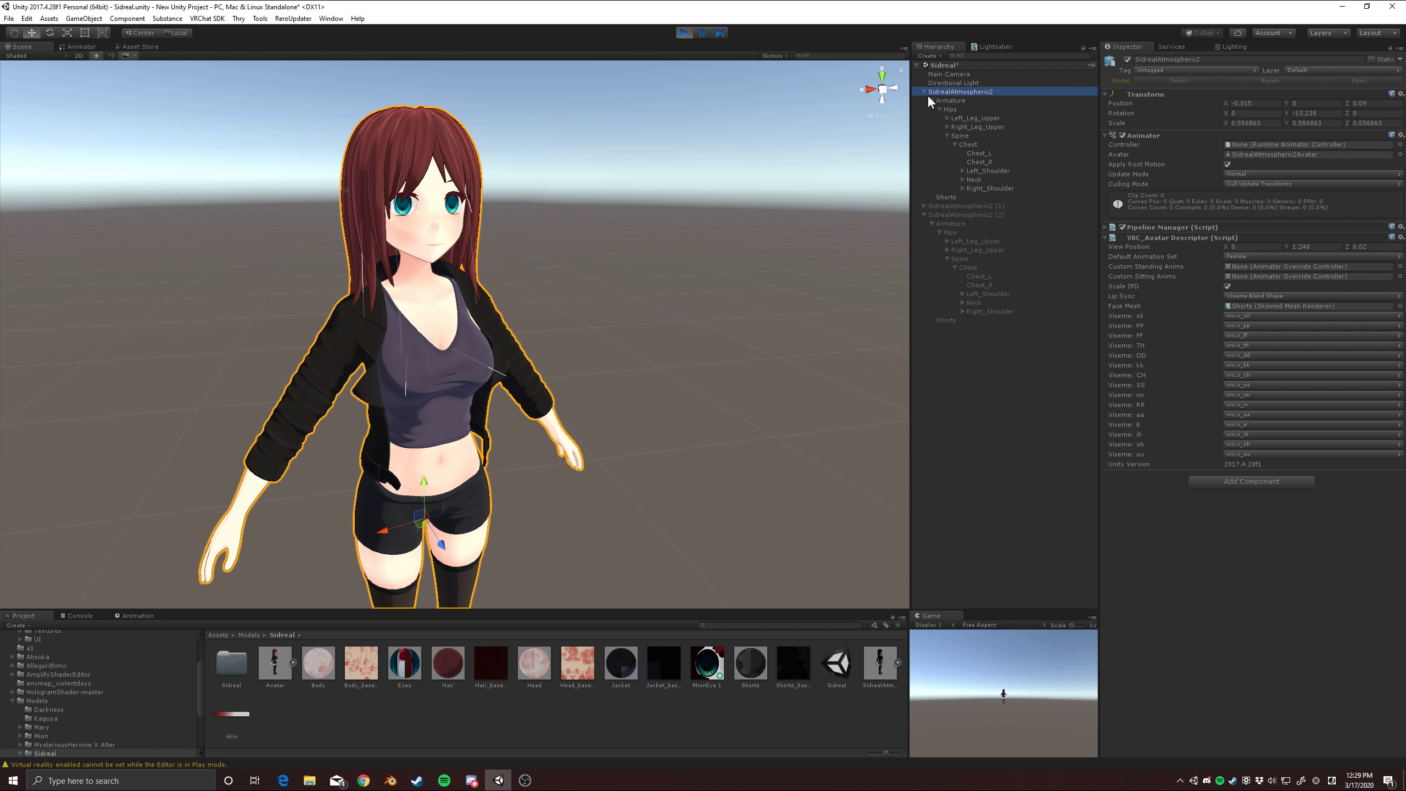
pyautogui.click(981, 143)
pyautogui.click(977, 153)
pyautogui.keyDown('ctrl'); pyautogui.click(985, 163); pyautogui.keyUp('ctrl')
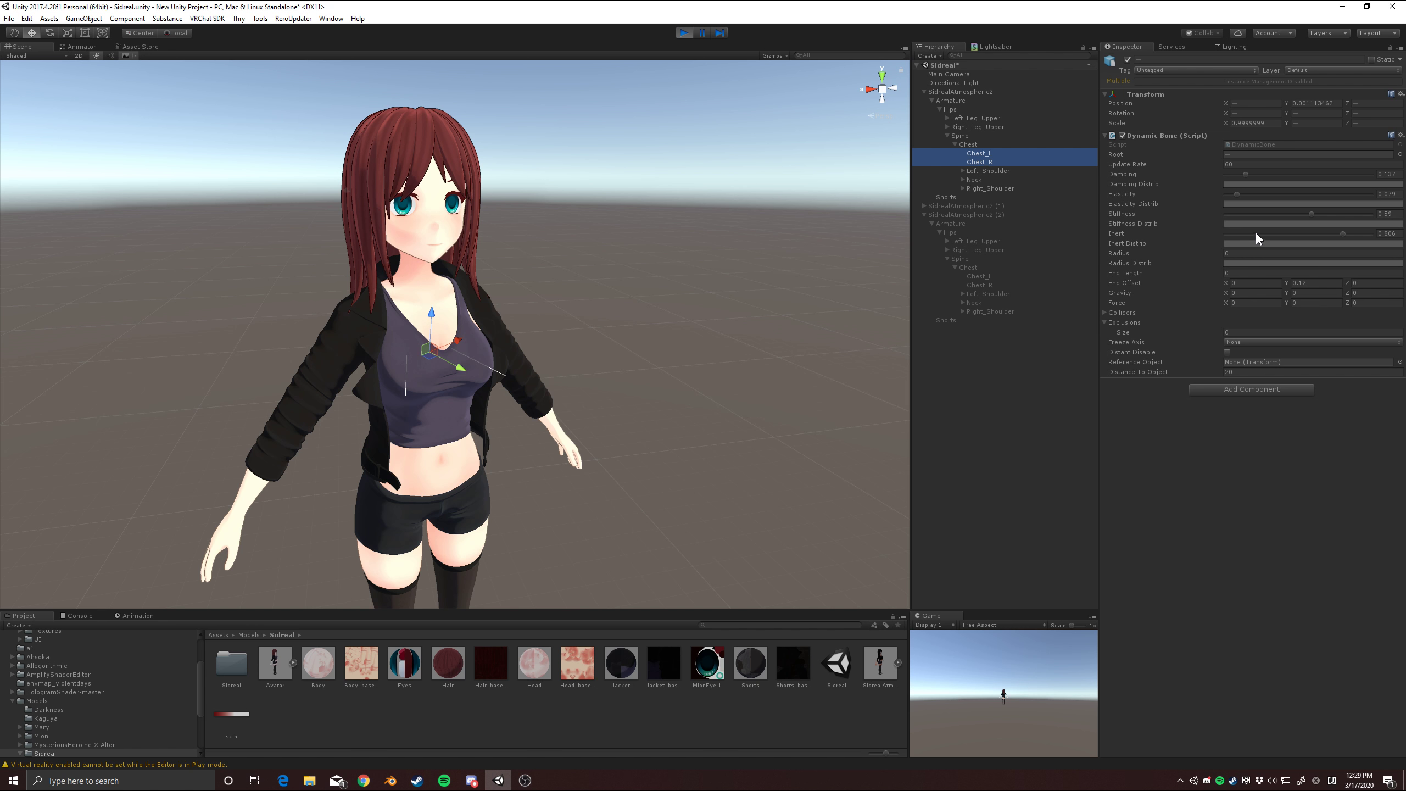
pyautogui.moveTo(1255, 232); pyautogui.dragTo(1248, 236)
pyautogui.scroll(-6, 498, 333)
pyautogui.scroll(1, 443, 321)
pyautogui.moveTo(420, 316); pyautogui.dragTo(445, 255, button='middle')
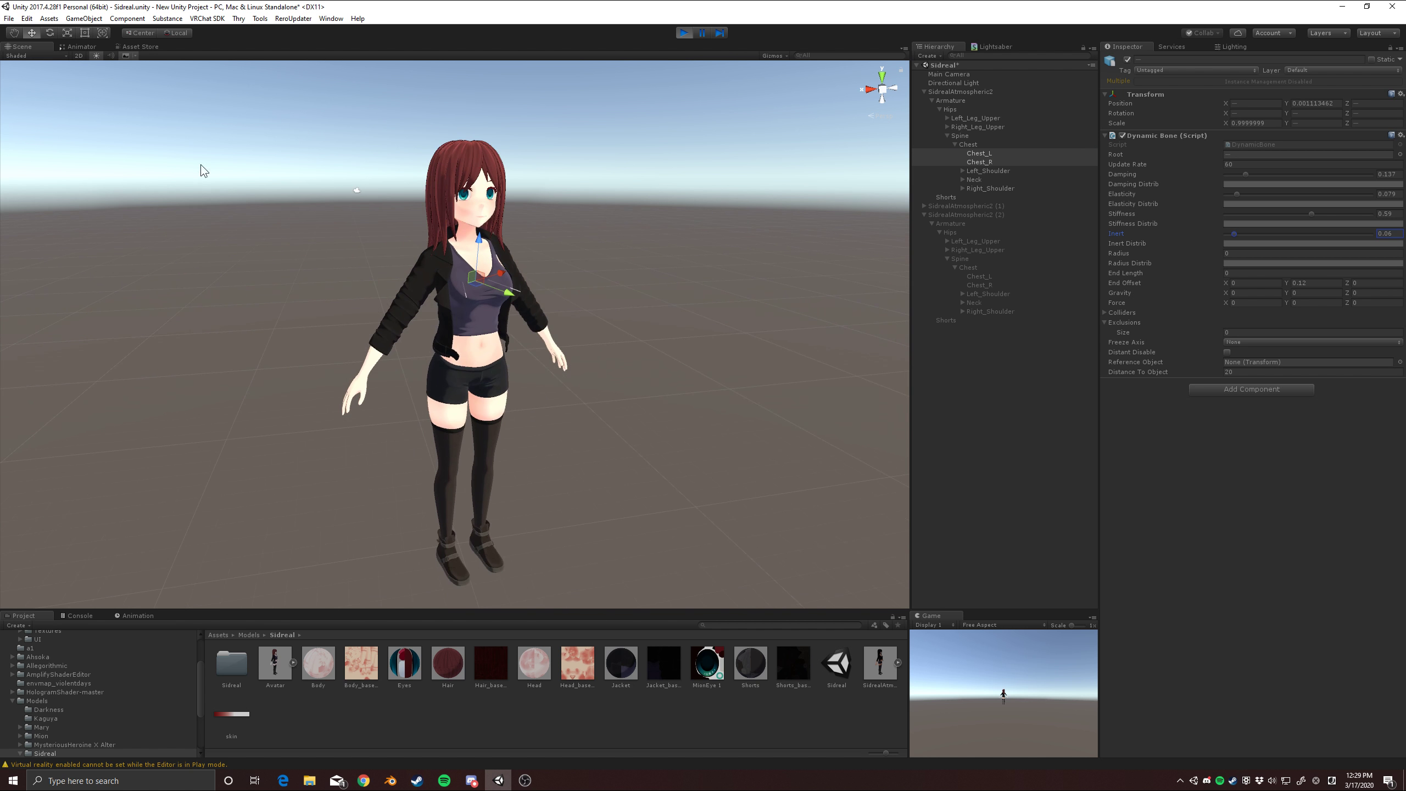
# Step: Test the low Inert by moving the Spine bone, undoing that, and moving the whole SidrealAtmospheric2 avatar
pyautogui.click(967, 135)
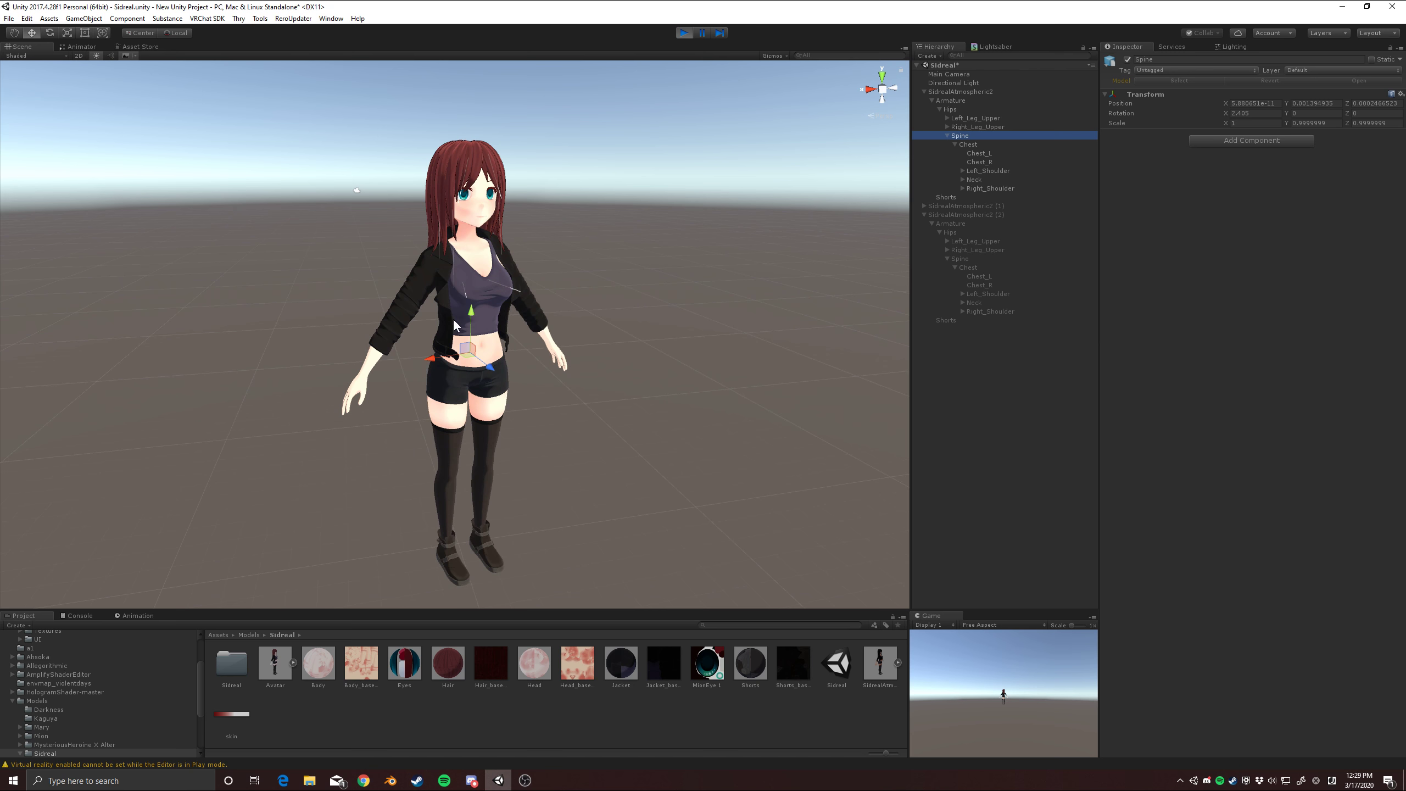
pyautogui.moveTo(429, 359); pyautogui.dragTo(438, 499)
pyautogui.hotkey('ctrl', 'z')
pyautogui.click(942, 93)
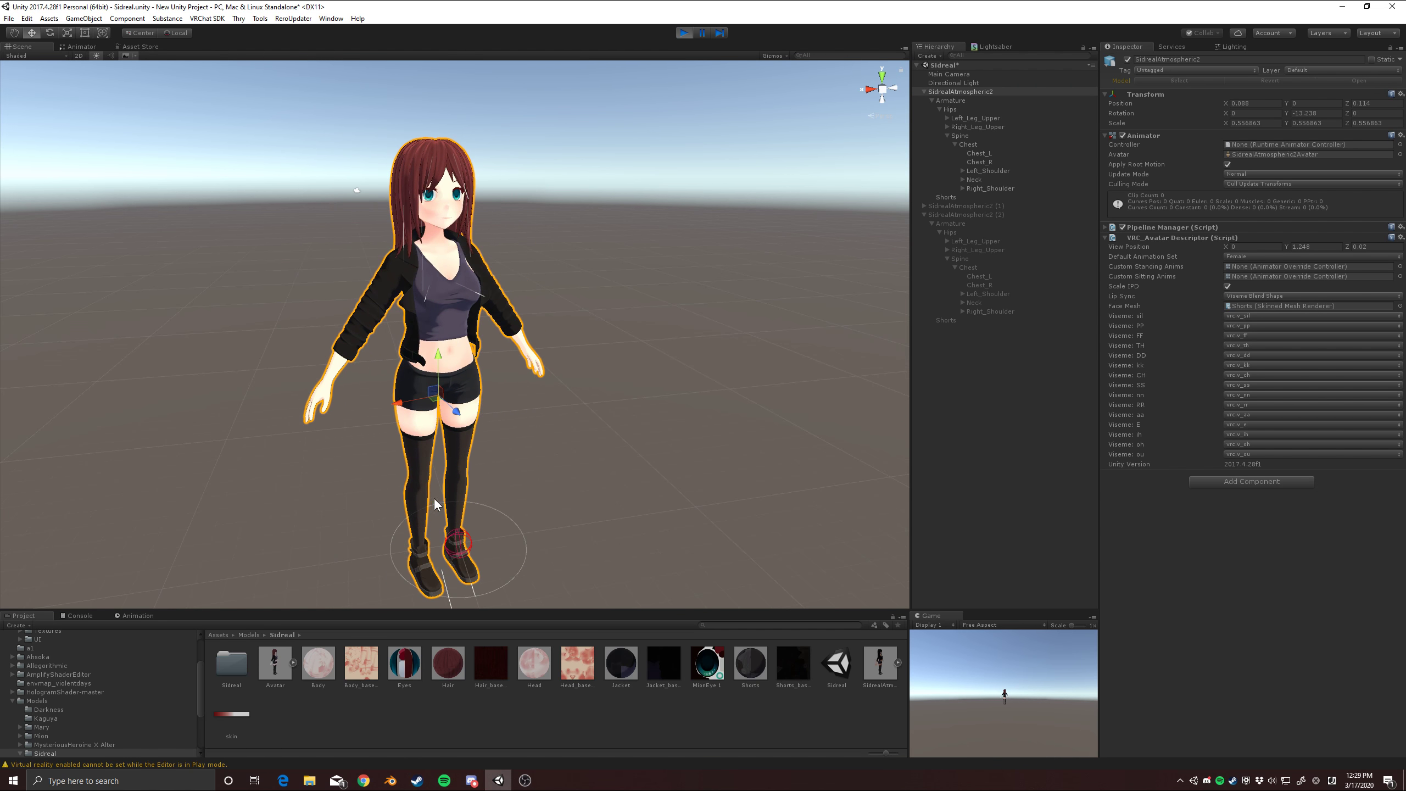
# Step: Set Inert to 1 on the Dynamic Bone components of SidrealAtmospheric2's Chest_L and Chest_R together
pyautogui.click(976, 187)
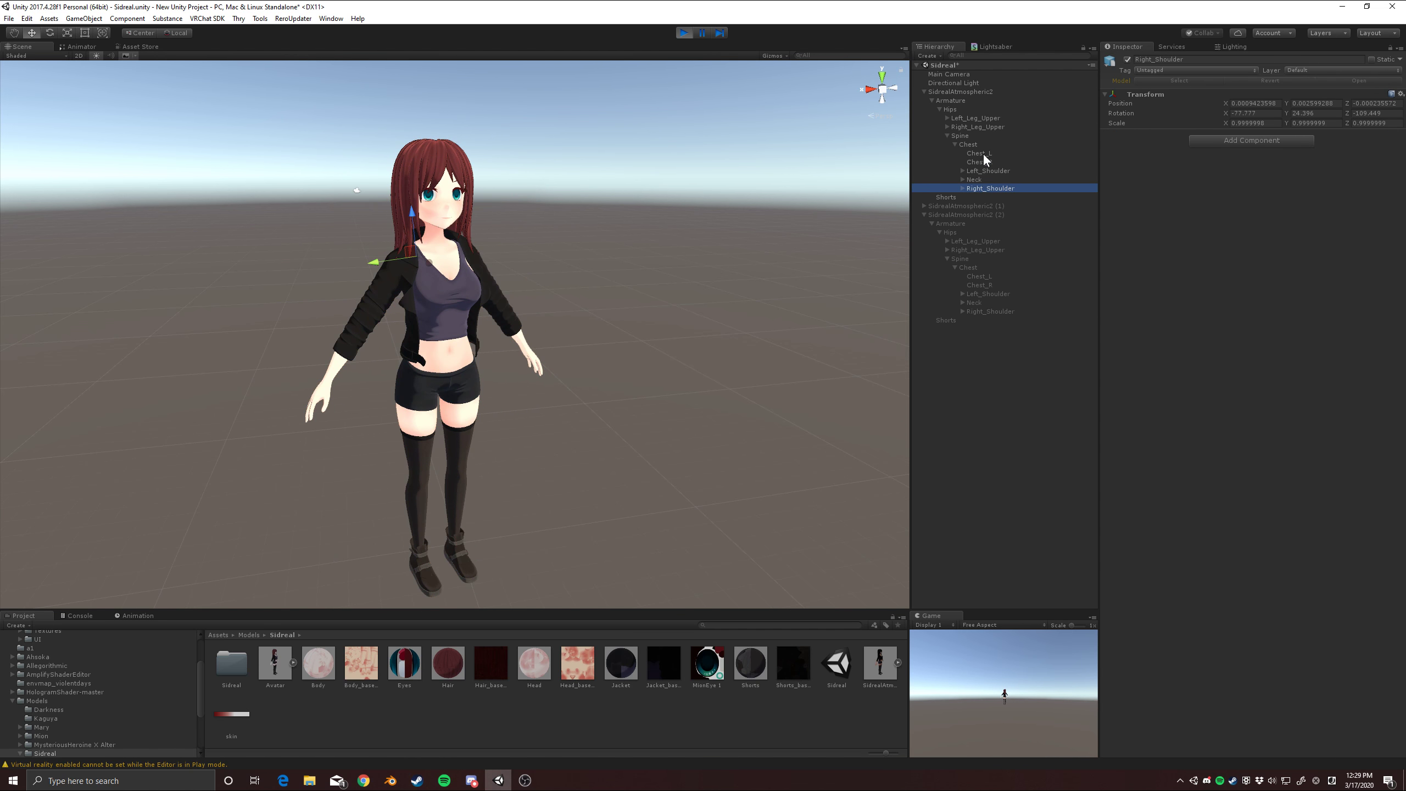
pyautogui.click(983, 153)
pyautogui.keyDown('shift'); pyautogui.click(990, 161); pyautogui.keyUp('shift')
pyautogui.scroll(4, 747, 274)
pyautogui.scroll(-3, 697, 308)
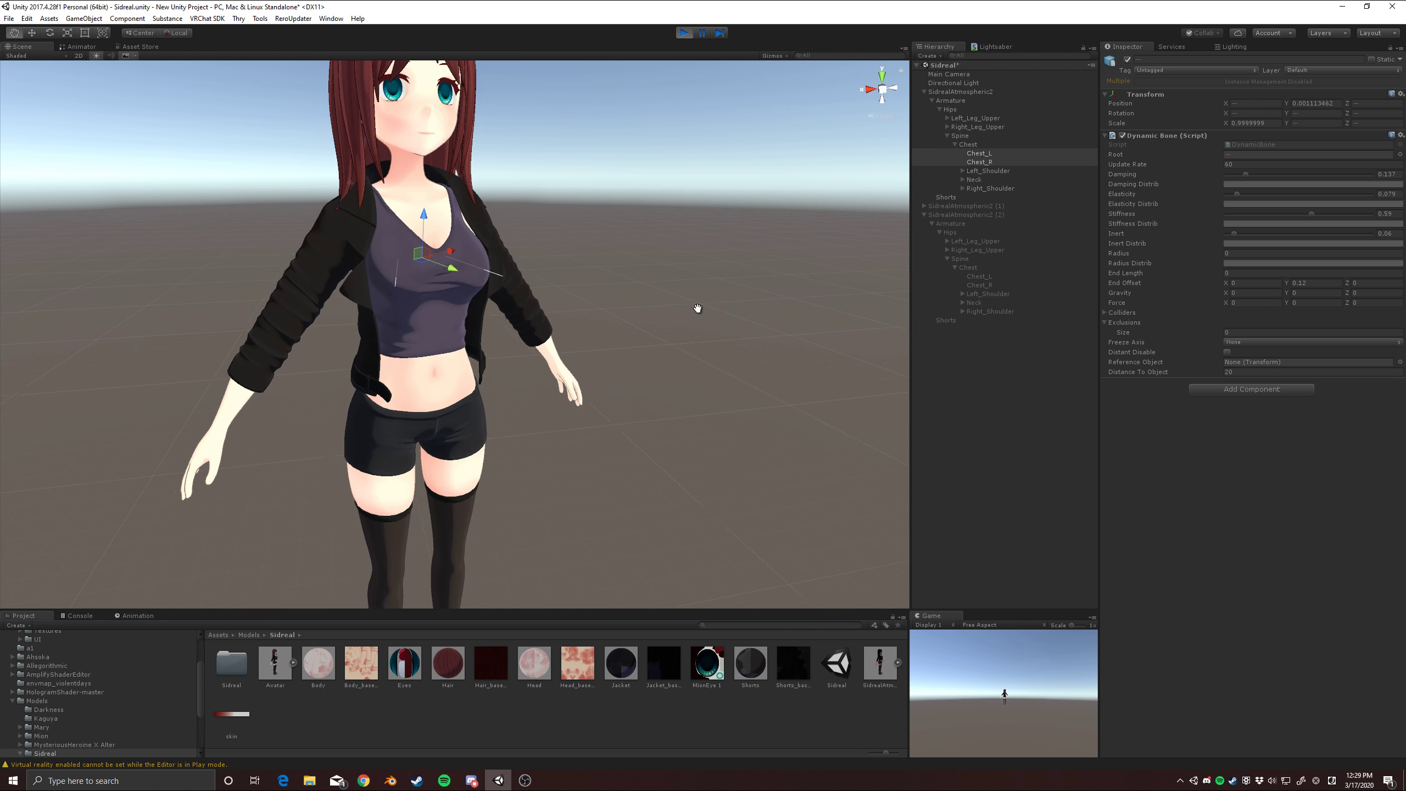
pyautogui.moveTo(1232, 235); pyautogui.dragTo(1401, 235)
pyautogui.scroll(-3, 609, 345)
pyautogui.scroll(-2, 609, 347)
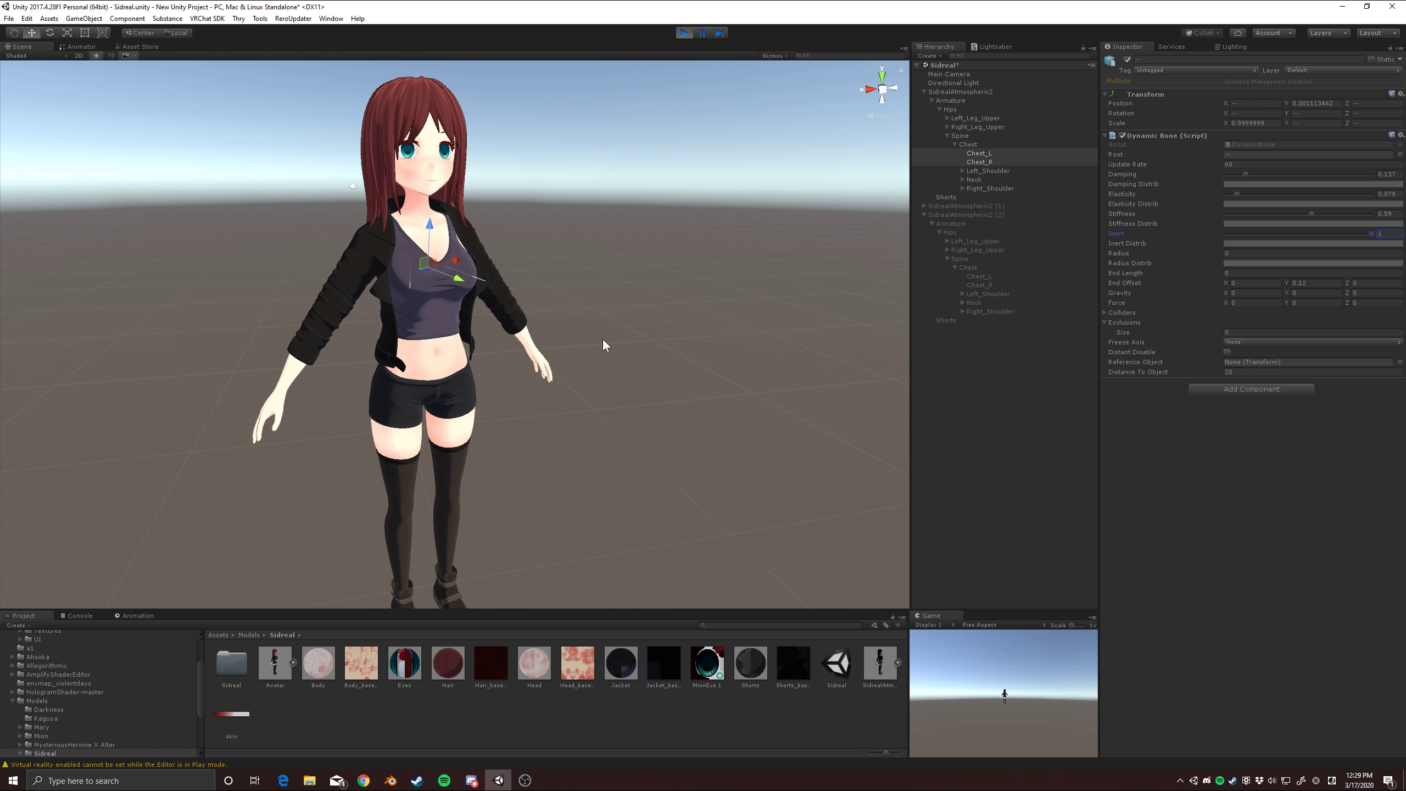
# Step: Move and then rotate the whole SidrealAtmospheric2 avatar to test its chest physics at Inert 1, undoing the last rotation
pyautogui.click(952, 92)
pyautogui.scroll(-2, 440, 416)
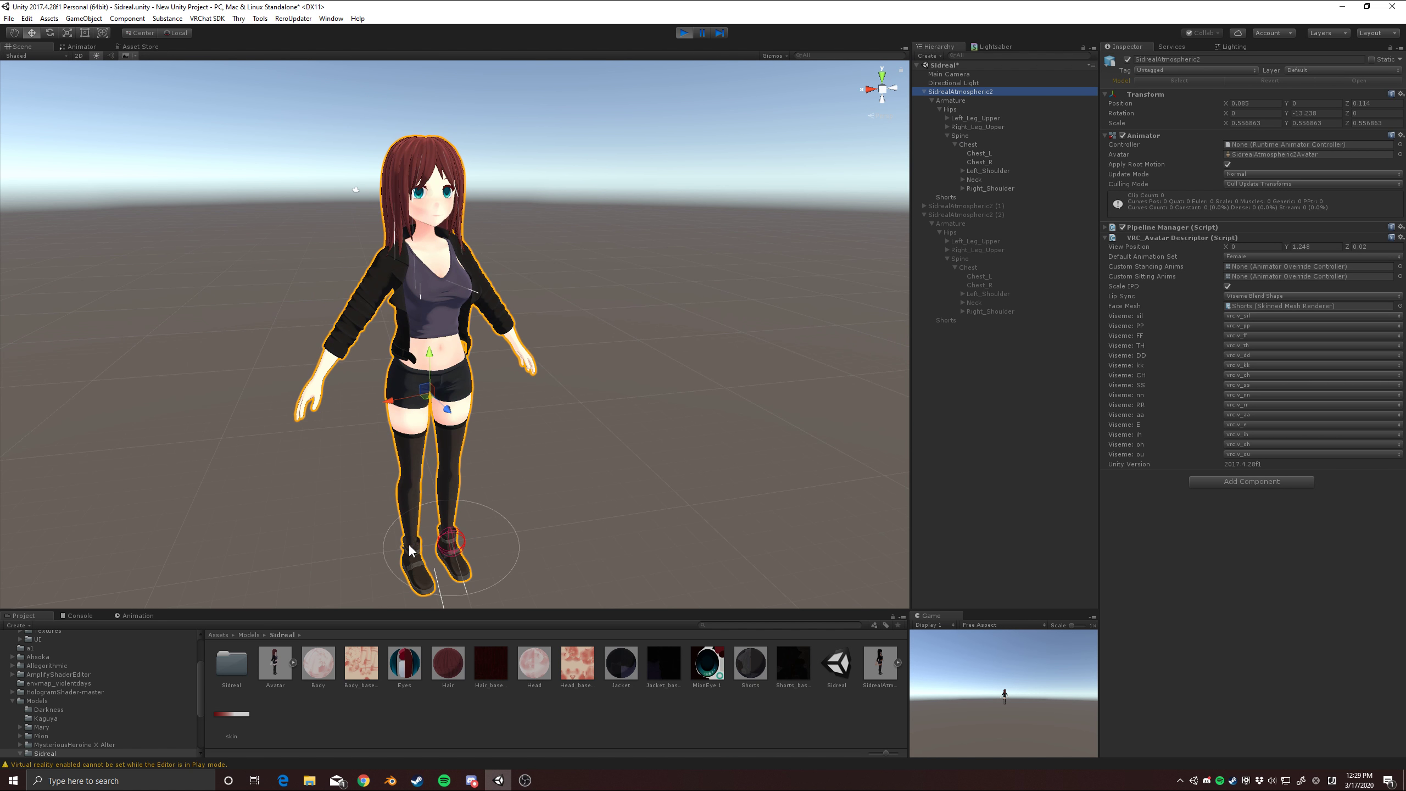
pyautogui.moveTo(418, 403); pyautogui.dragTo(421, 434)
pyautogui.scroll(2, 317, 360)
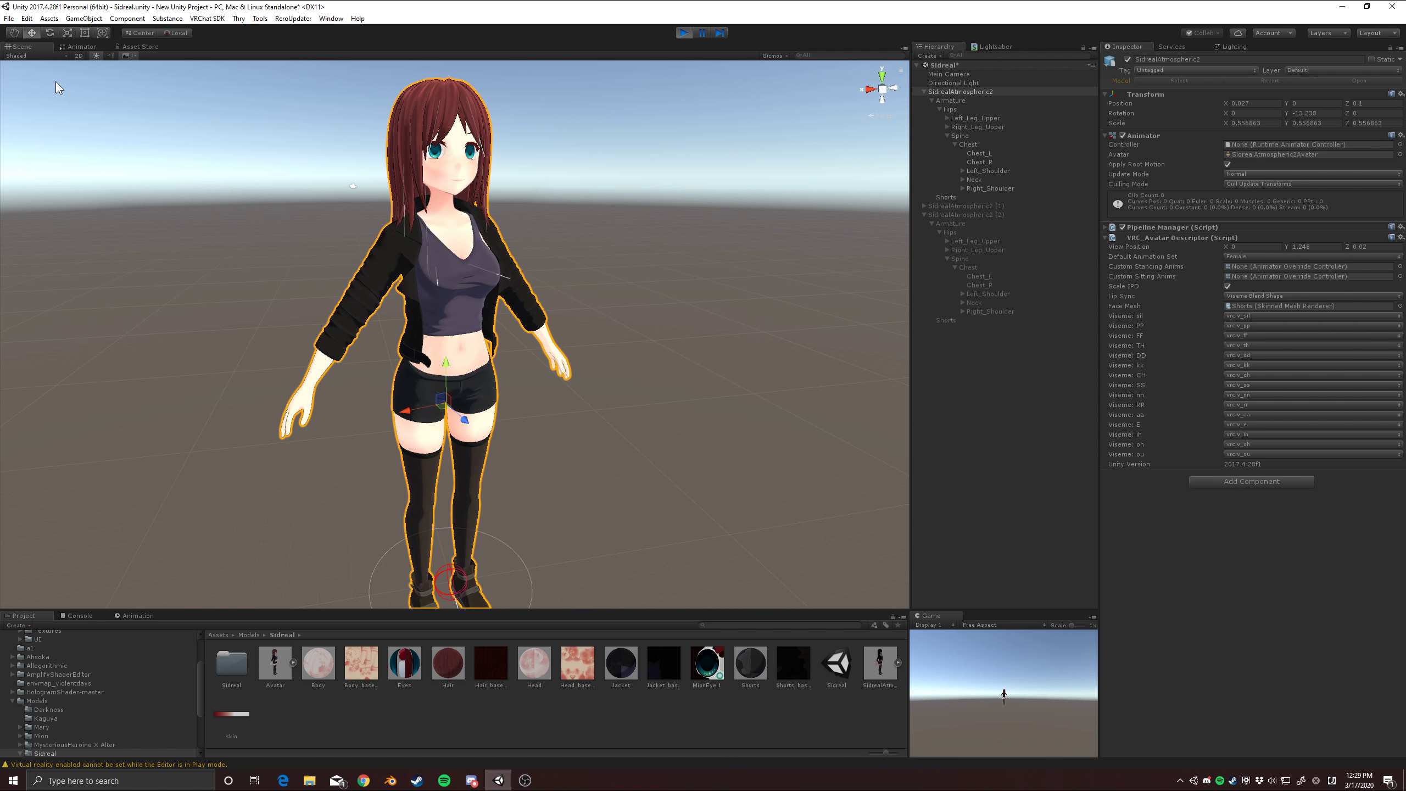
pyautogui.click(51, 35)
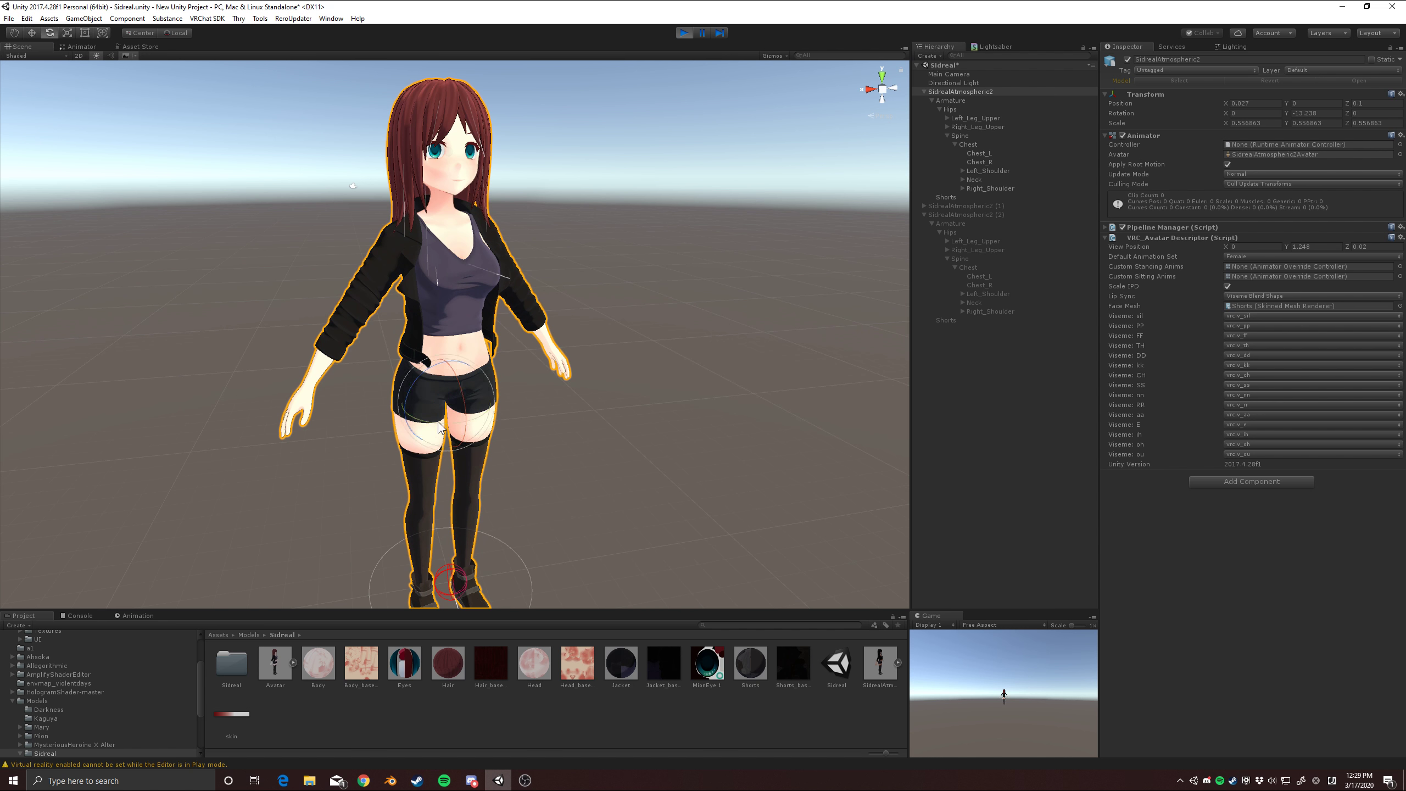
pyautogui.moveTo(438, 427)
pyautogui.mouseDown()
pyautogui.moveTo(468, 431)
pyautogui.moveTo(443, 425)
pyautogui.mouseUp()
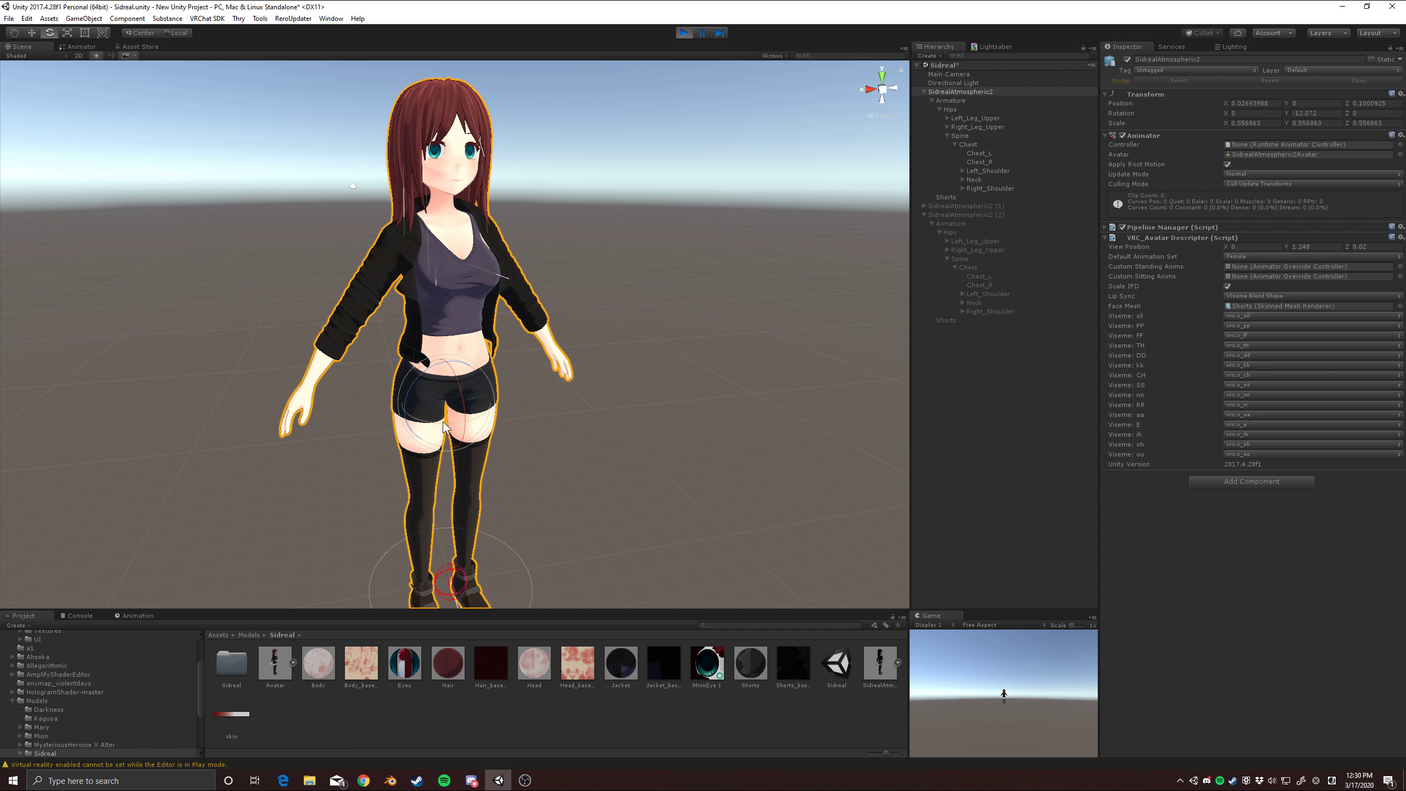
pyautogui.moveTo(442, 426); pyautogui.dragTo(431, 454)
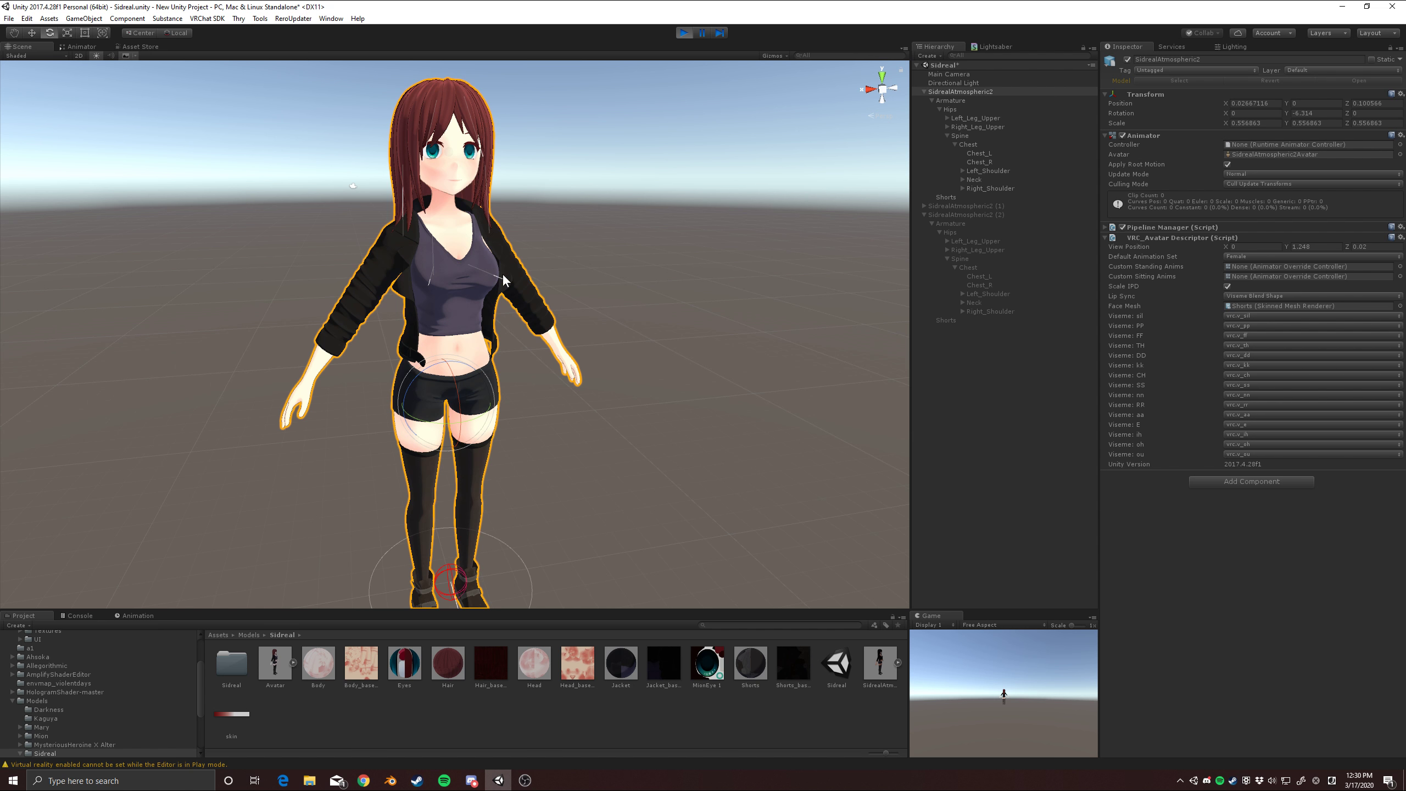
pyautogui.moveTo(449, 424); pyautogui.dragTo(429, 402)
pyautogui.hotkey('ctrl', 'z')
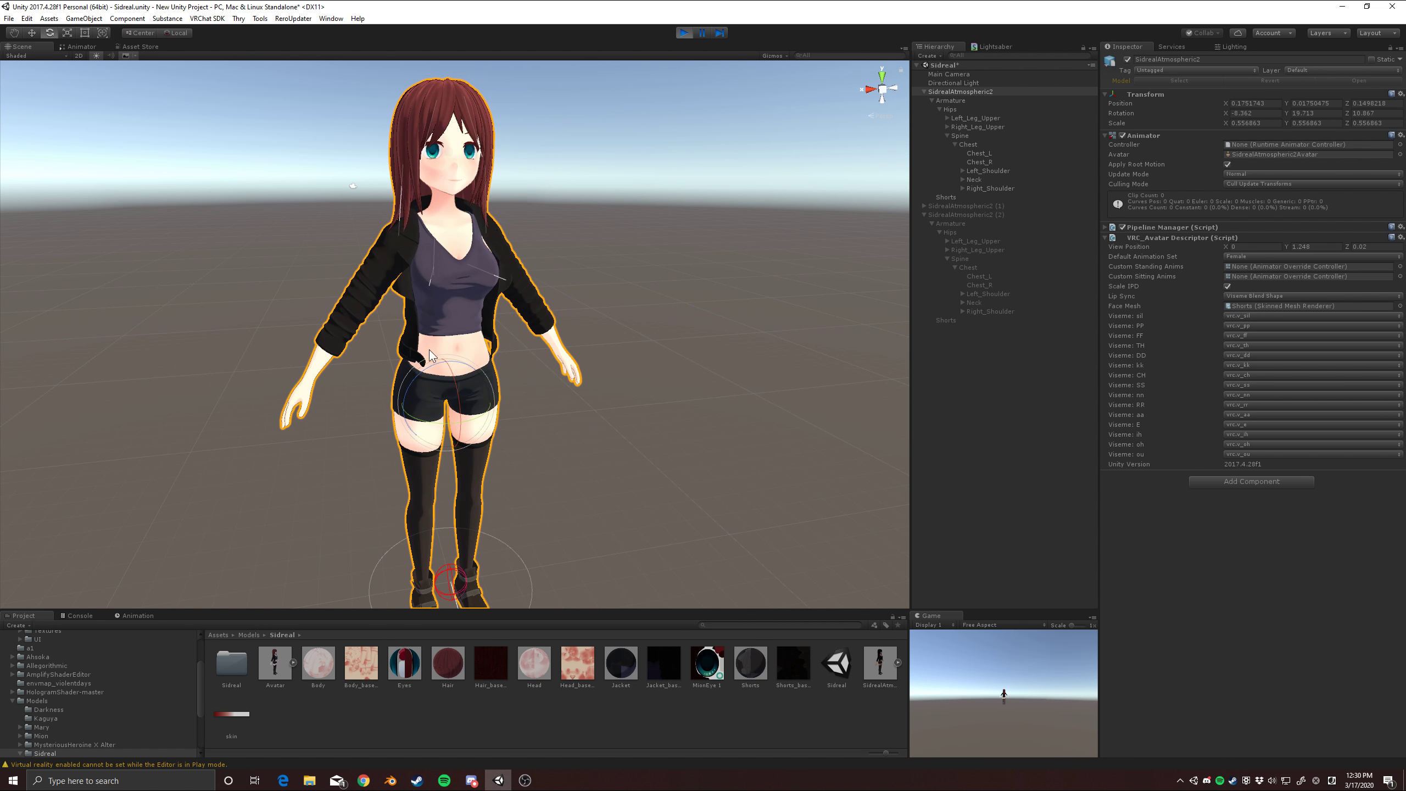
# Step: Move the SidrealAtmospheric2 avatar around the scene and turn it slightly to observe how its chest bones follow
pyautogui.press('w')
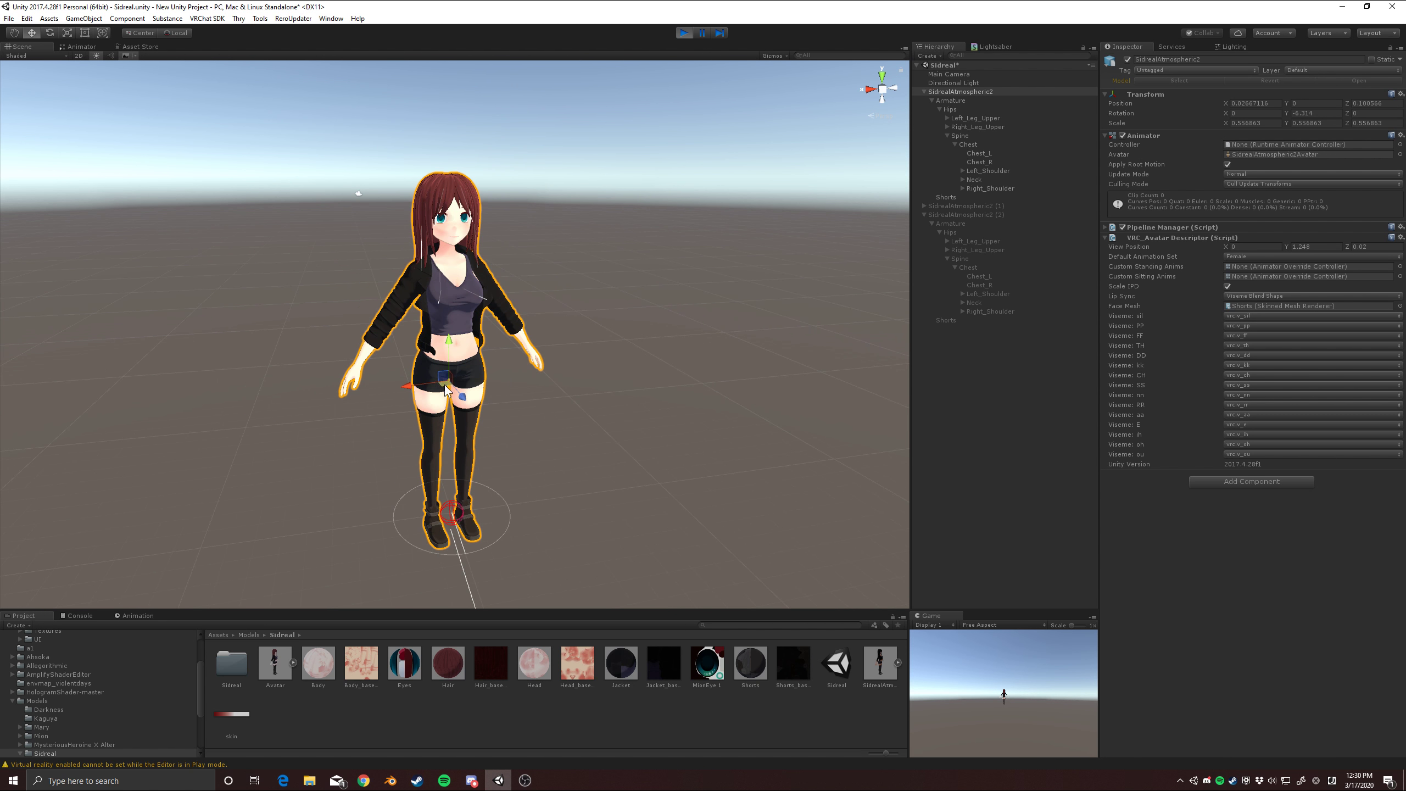
pyautogui.moveTo(441, 400); pyautogui.dragTo(357, 417)
pyautogui.moveTo(549, 483); pyautogui.dragTo(451, 400)
pyautogui.click(50, 32)
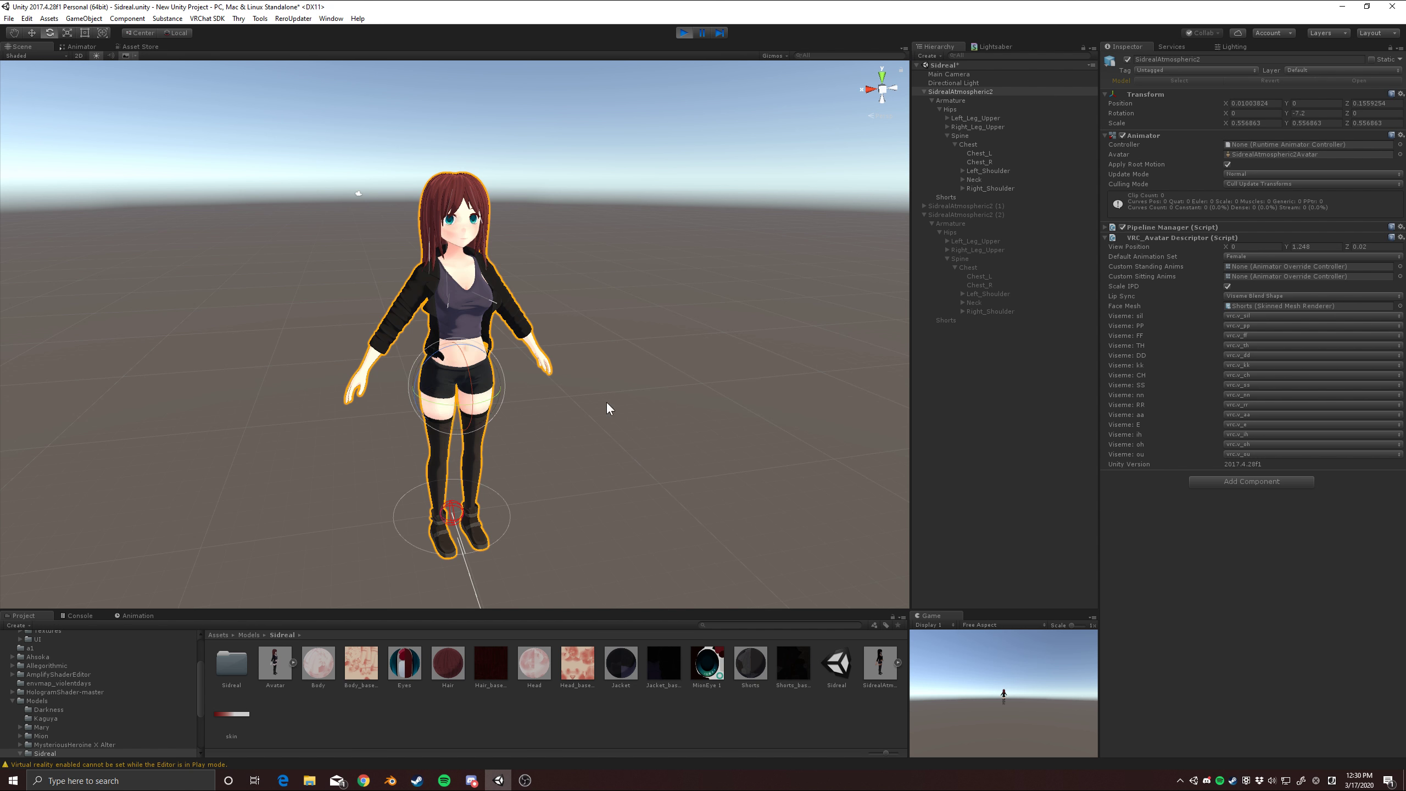
pyautogui.press('w')
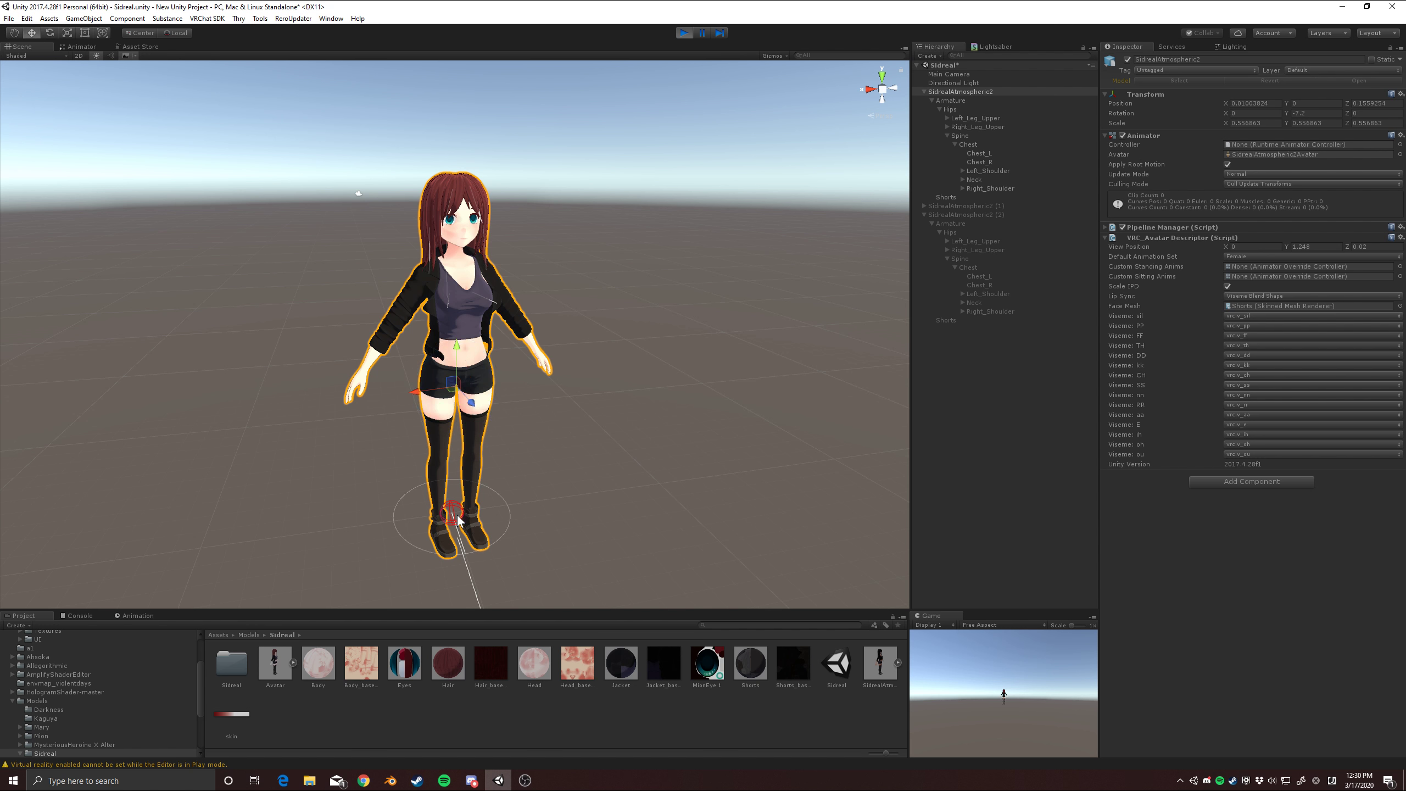
pyautogui.moveTo(416, 393)
pyautogui.mouseDown()
pyautogui.moveTo(369, 396)
pyautogui.moveTo(492, 391)
pyautogui.moveTo(424, 391)
pyautogui.mouseUp()
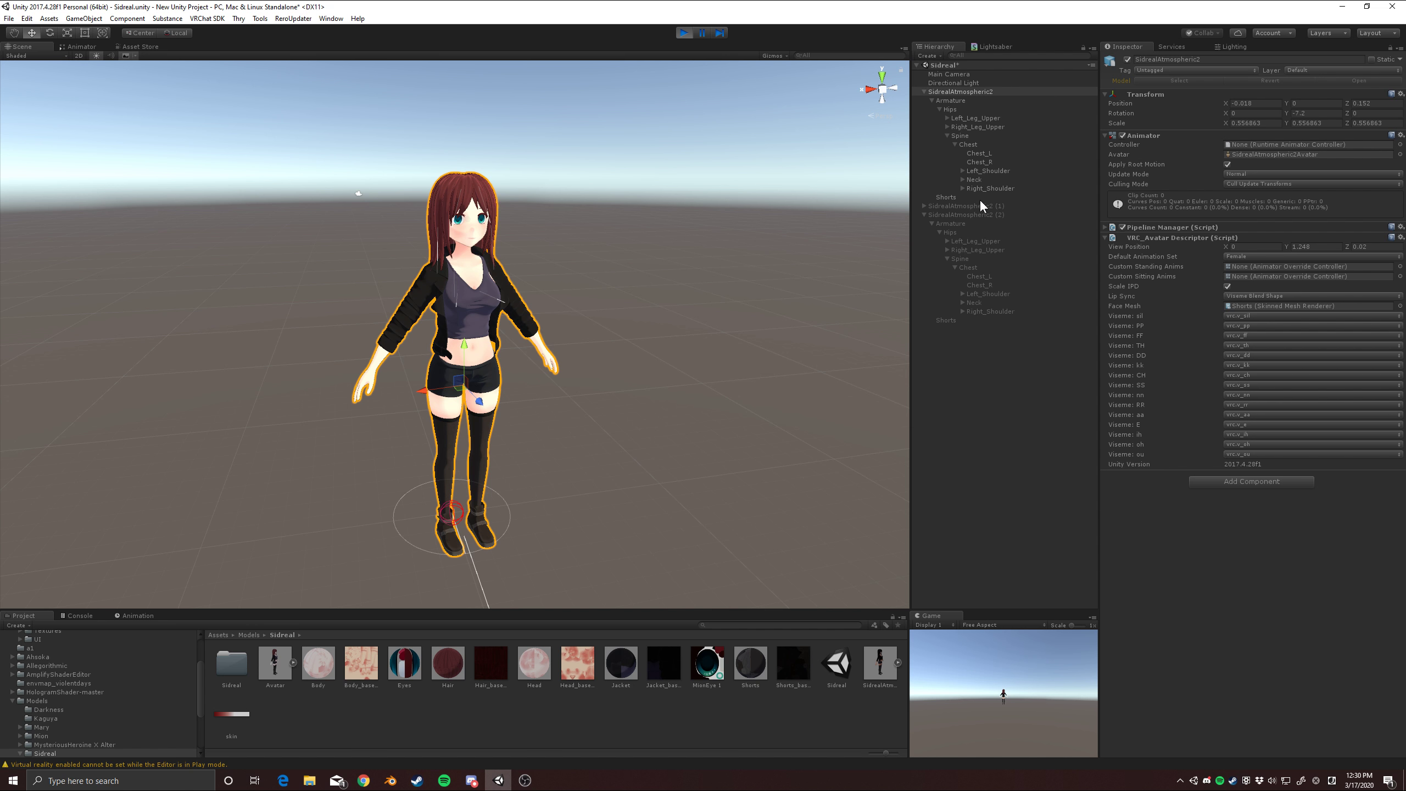
# Step: Review the shared Dynamic Bone settings of SidrealAtmospheric2's Chest_L and Chest_R, and exit Play mode
pyautogui.click(989, 188)
pyautogui.click(989, 162)
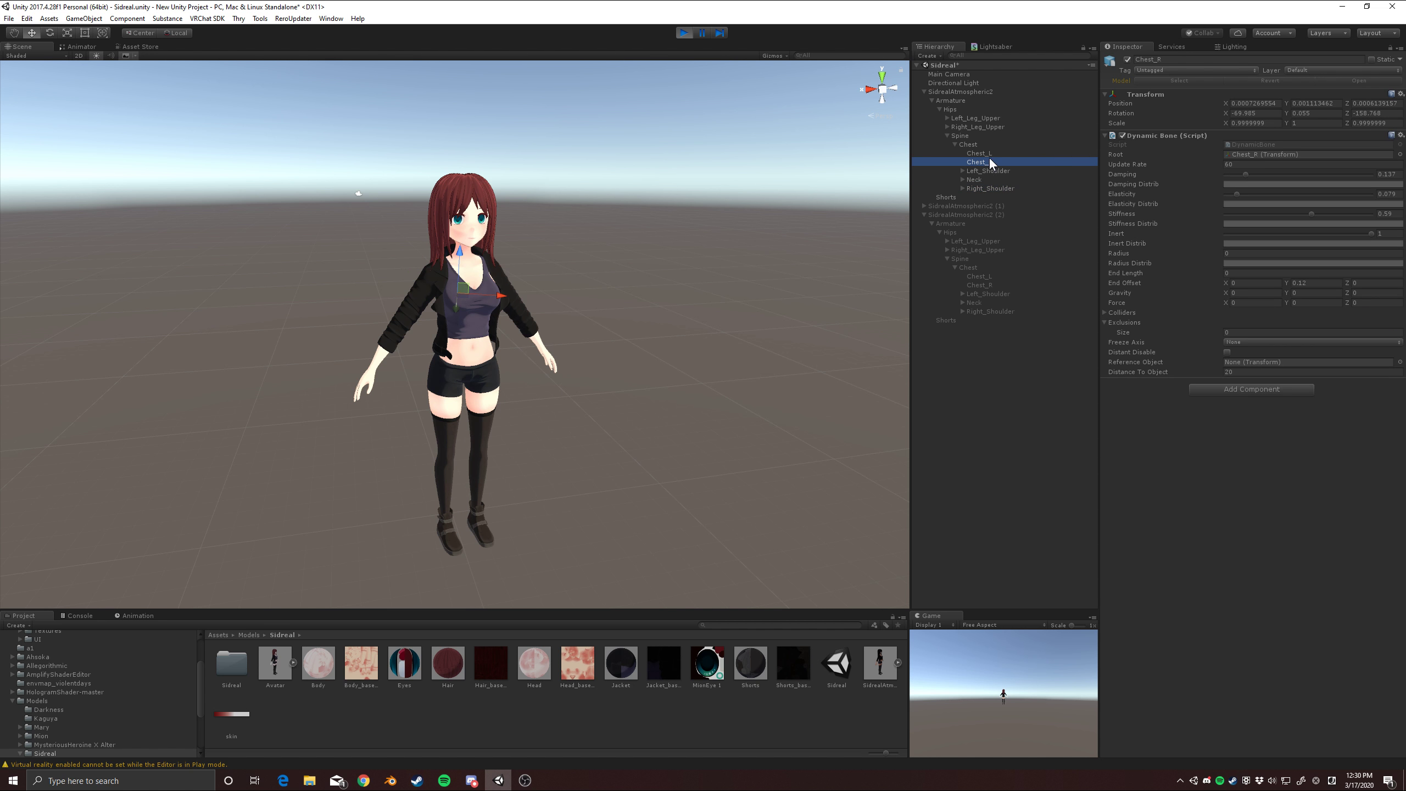
pyautogui.keyDown('ctrl'); pyautogui.click(989, 154); pyautogui.keyUp('ctrl')
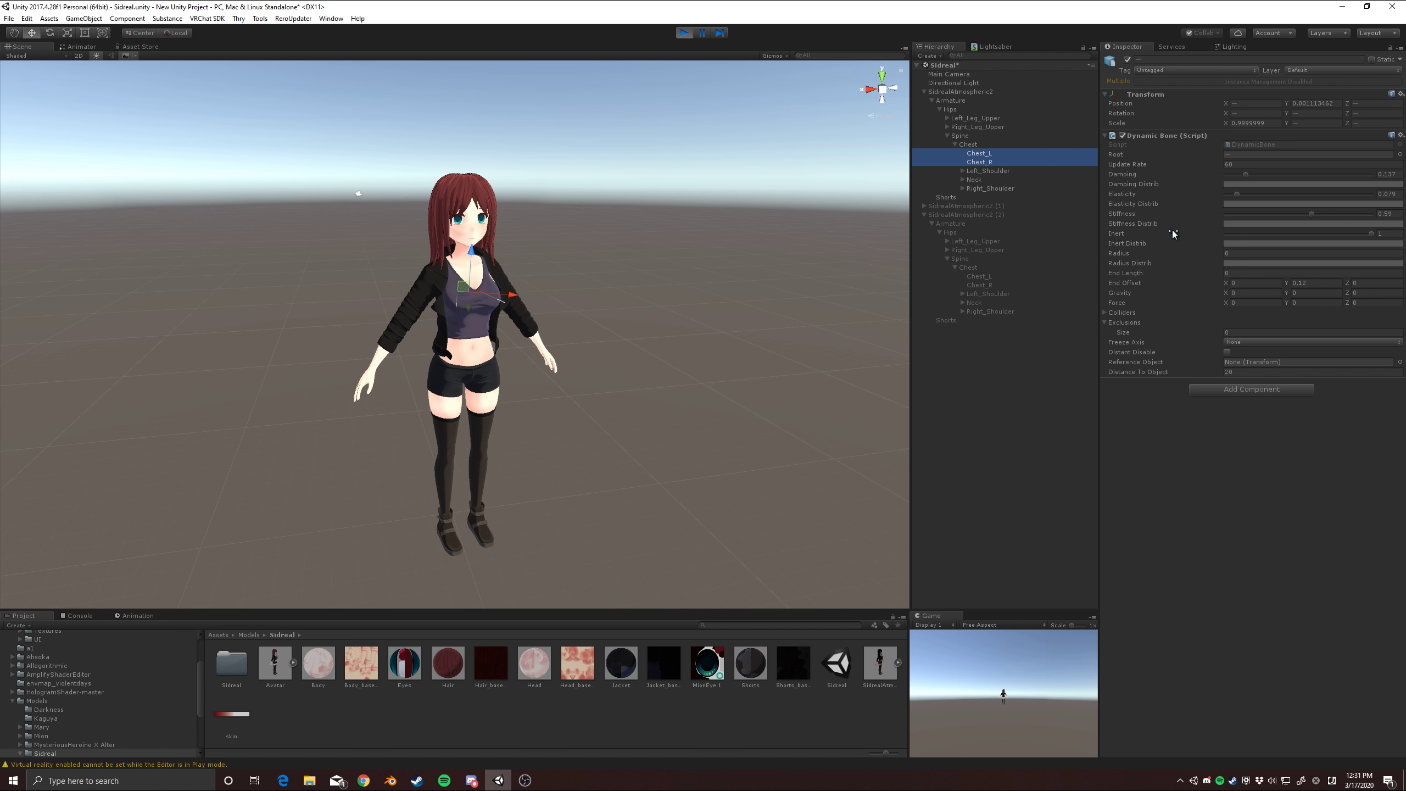
pyautogui.scroll(5, 718, 304)
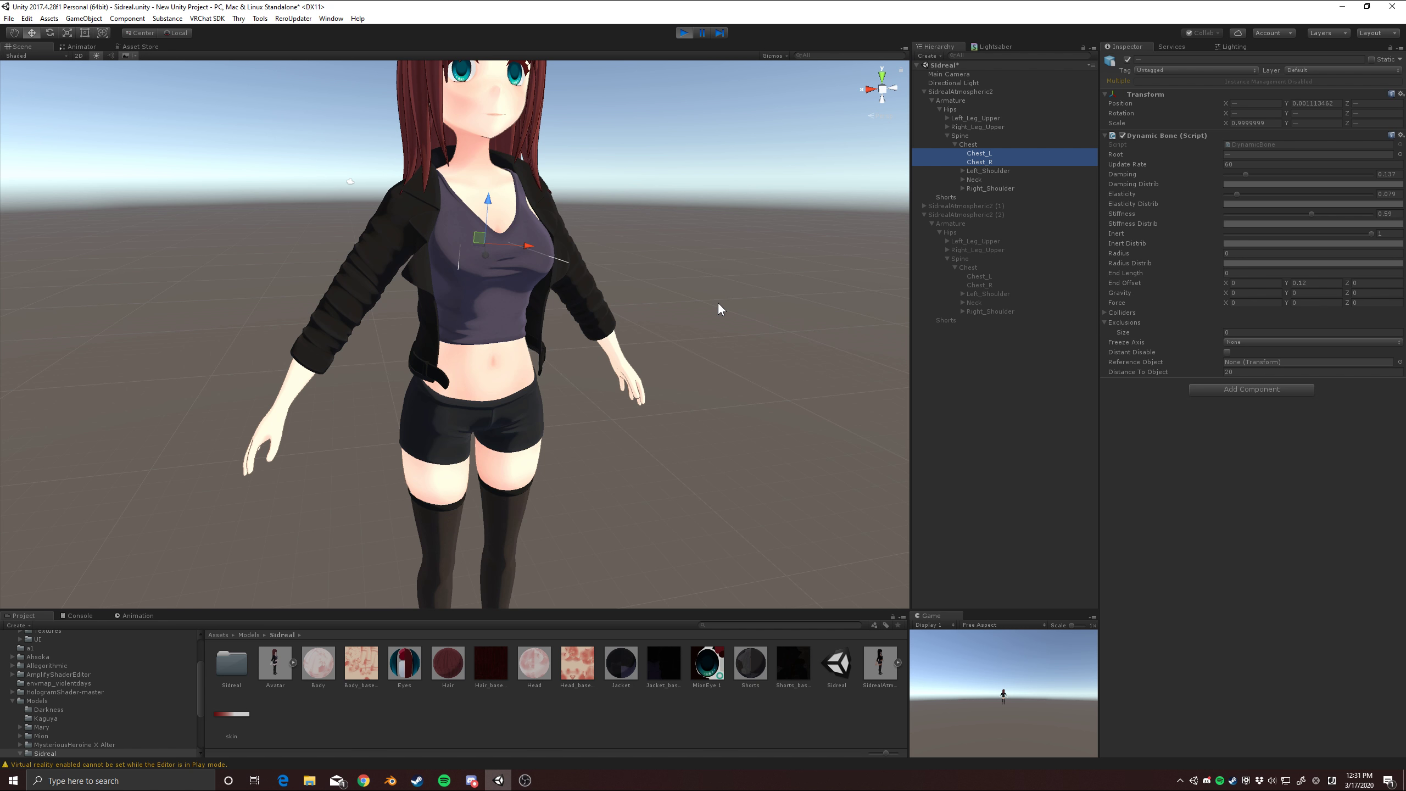
pyautogui.click(688, 34)
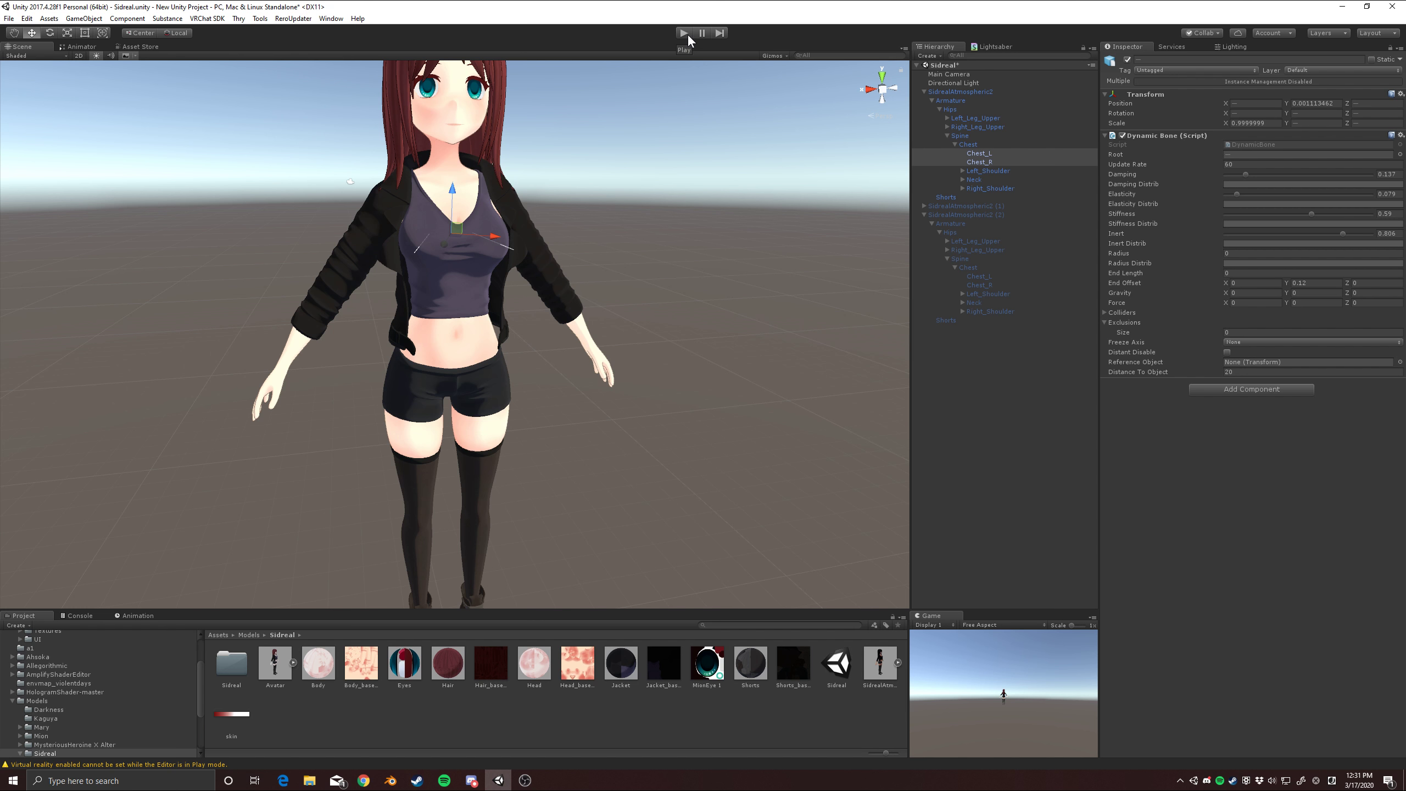
# Step: Examine the Dynamic Bone end lines of Chest_L and Chest_R up close, including the rotation handles on Chest_L
pyautogui.moveTo(474, 246); pyautogui.dragTo(526, 234, button='right')
pyautogui.moveTo(526, 234); pyautogui.dragTo(640, 301, button='middle')
pyautogui.scroll(3, 639, 302)
pyautogui.moveTo(640, 304); pyautogui.dragTo(659, 327, button='right')
pyautogui.moveTo(659, 326); pyautogui.dragTo(570, 311, button='middle')
pyautogui.moveTo(570, 310)
pyautogui.mouseDown(button='right')
pyautogui.moveTo(603, 308)
pyautogui.moveTo(581, 305)
pyautogui.mouseUp(button='right')
pyautogui.moveTo(582, 305); pyautogui.dragTo(568, 329, button='middle')
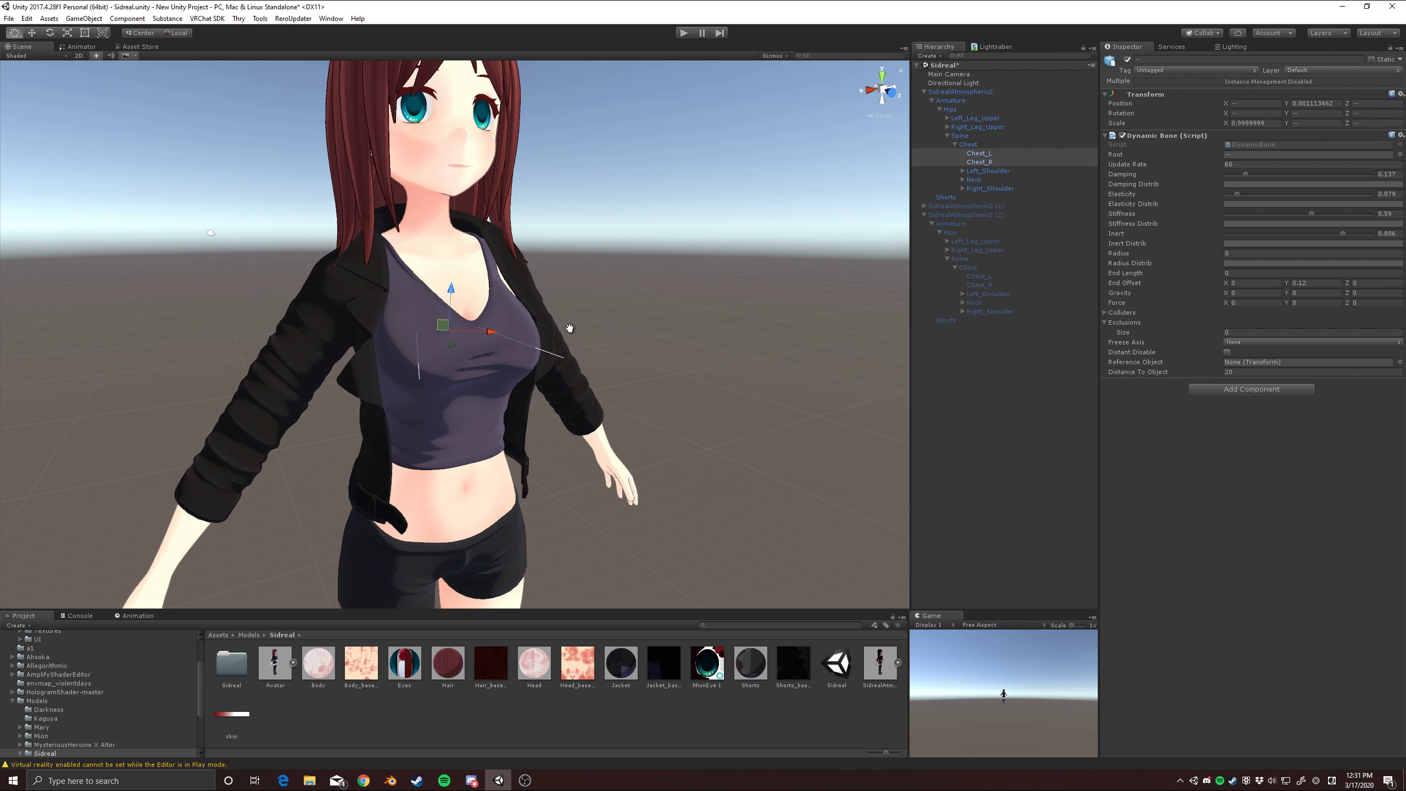
pyautogui.scroll(3, 568, 333)
pyautogui.moveTo(568, 333); pyautogui.dragTo(571, 340, button='right')
pyautogui.scroll(-5, 568, 343)
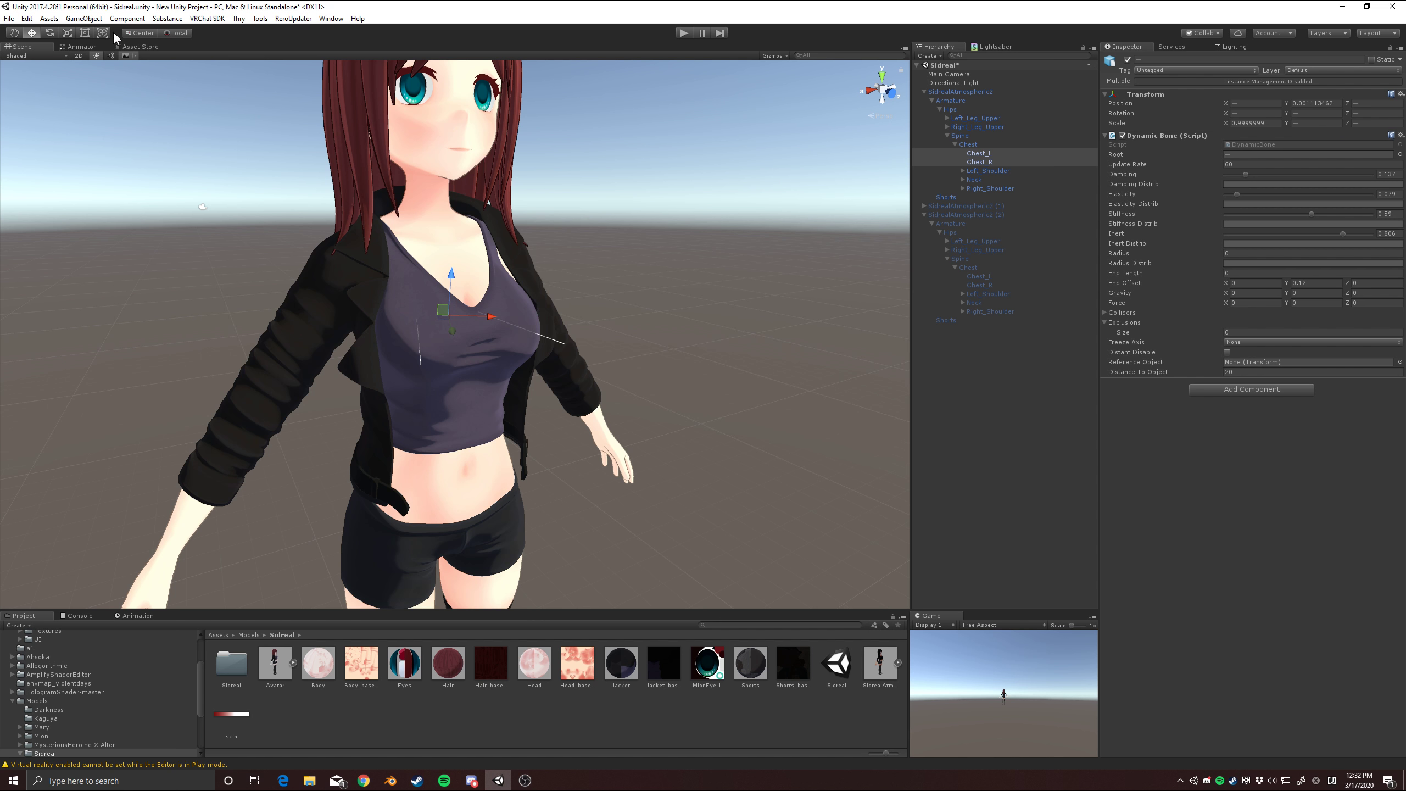
pyautogui.moveTo(449, 279)
pyautogui.mouseDown()
pyautogui.moveTo(457, 264)
pyautogui.moveTo(459, 279)
pyautogui.mouseUp()
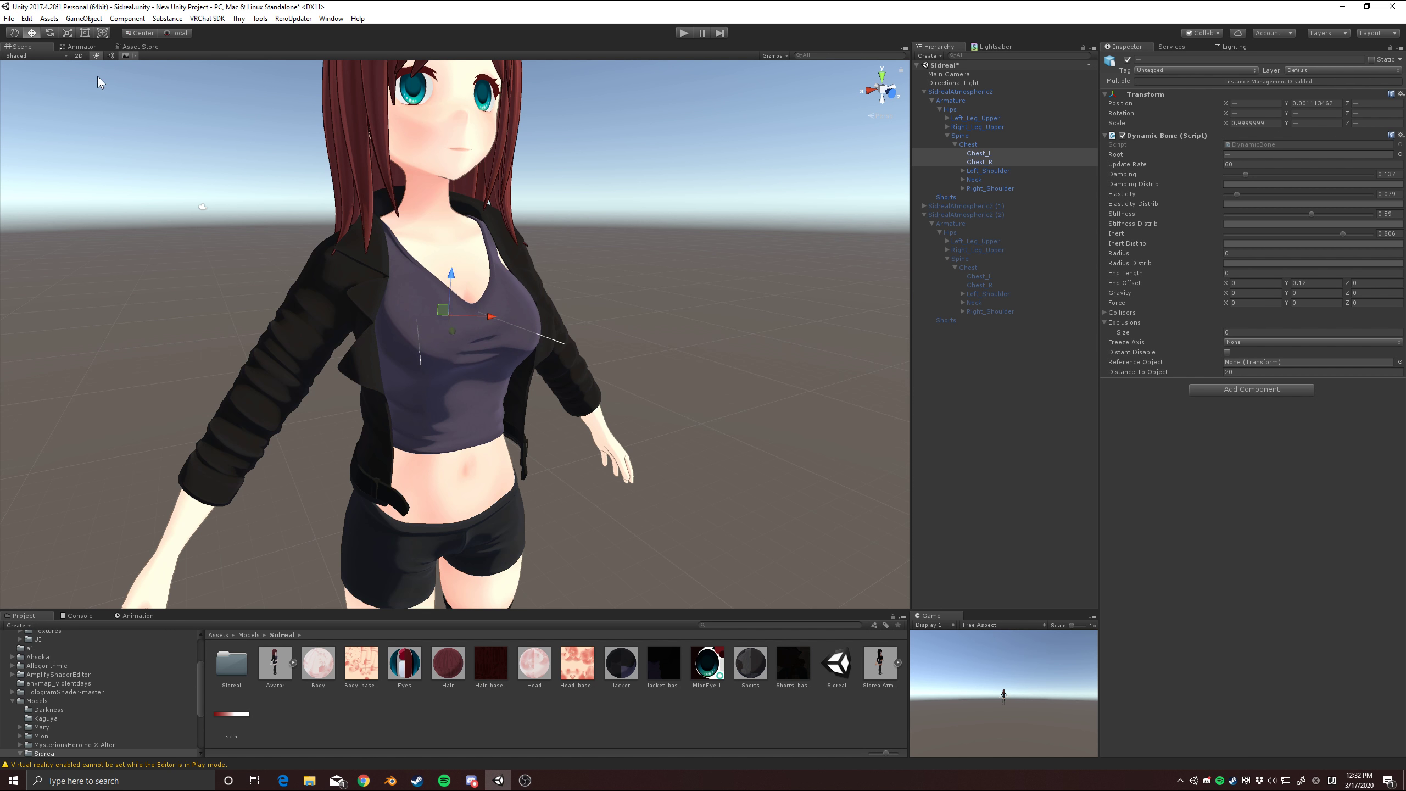
pyautogui.click(49, 32)
pyautogui.click(979, 154)
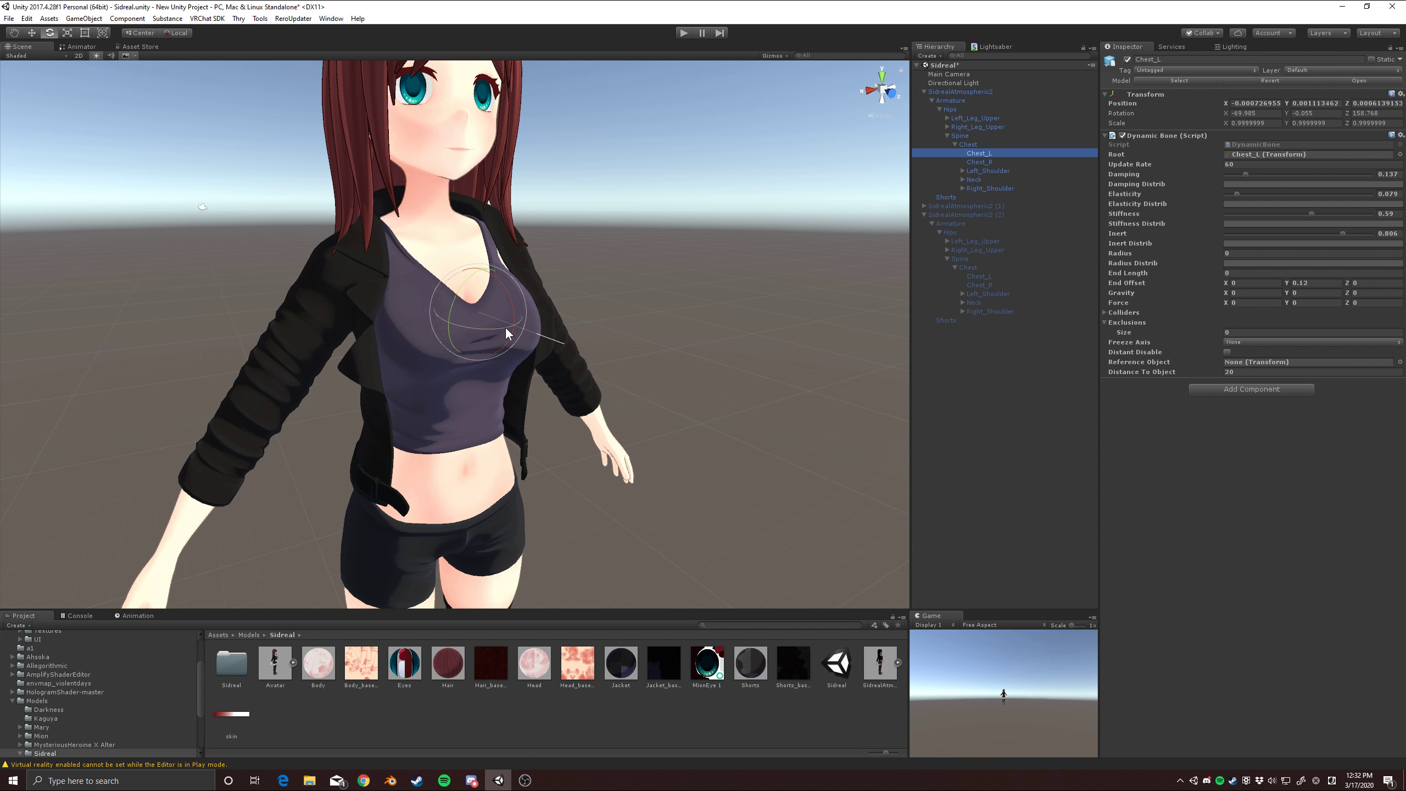
pyautogui.click(474, 335)
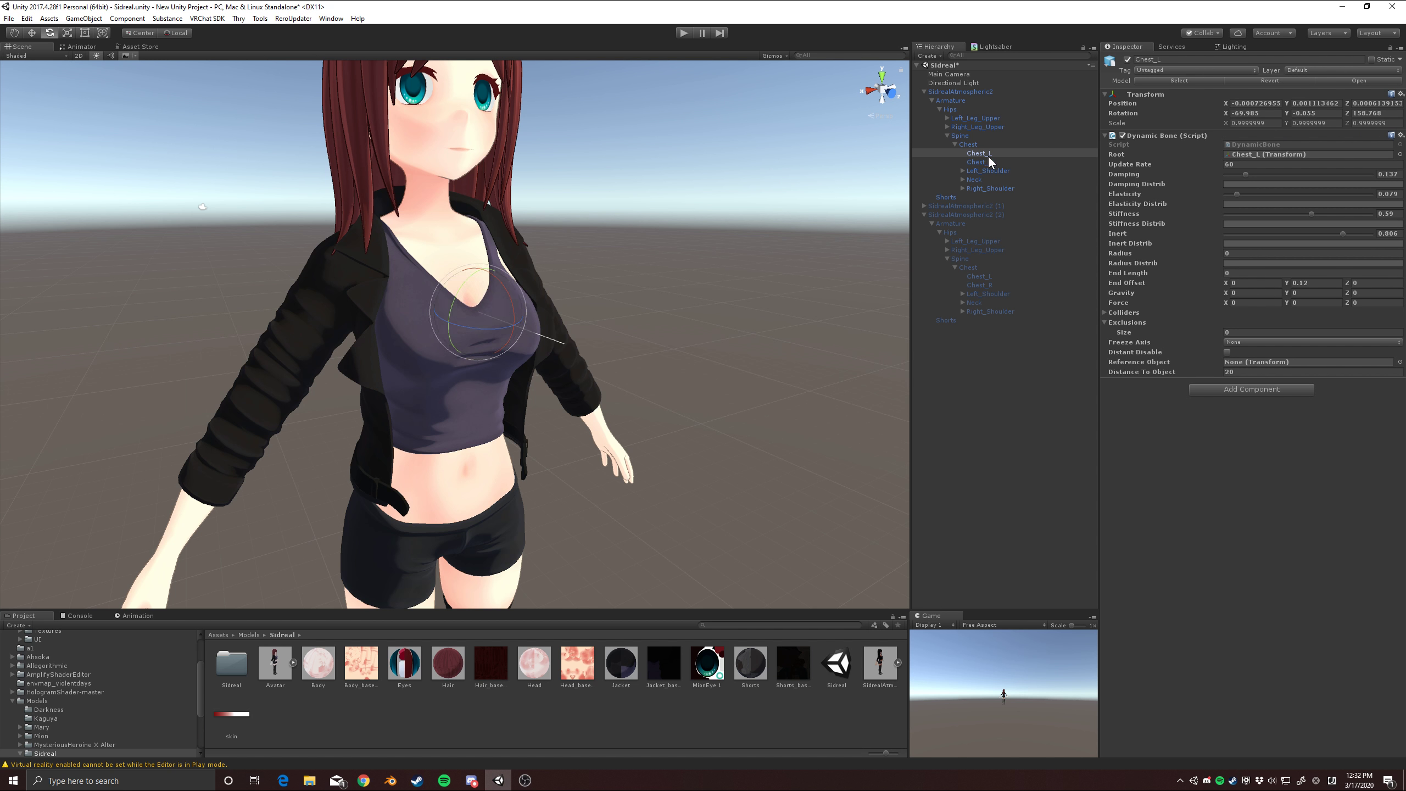
# Step: Assign the flat curve preset to the Damping Distrib of Chest_L's Dynamic Bone component
pyautogui.click(985, 154)
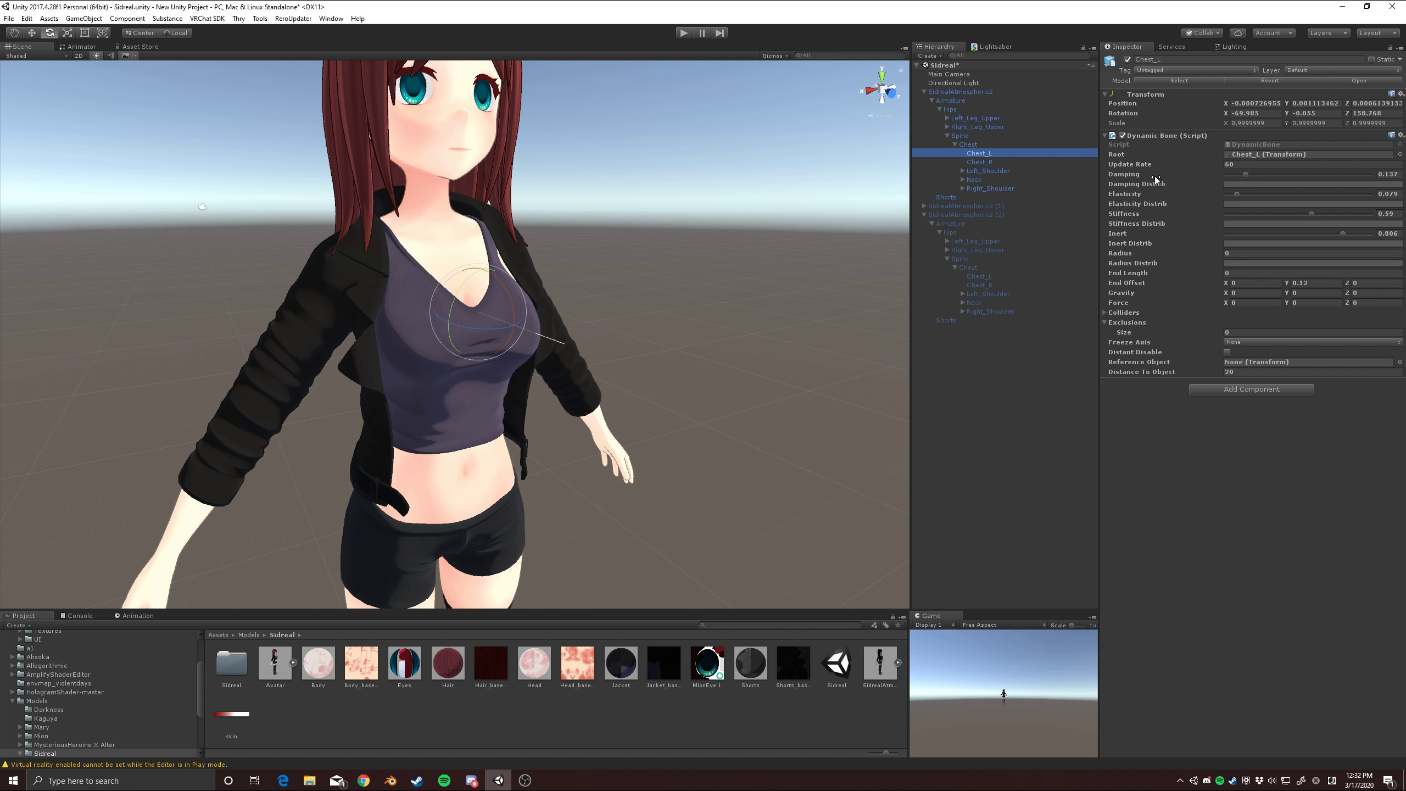
pyautogui.click(991, 155)
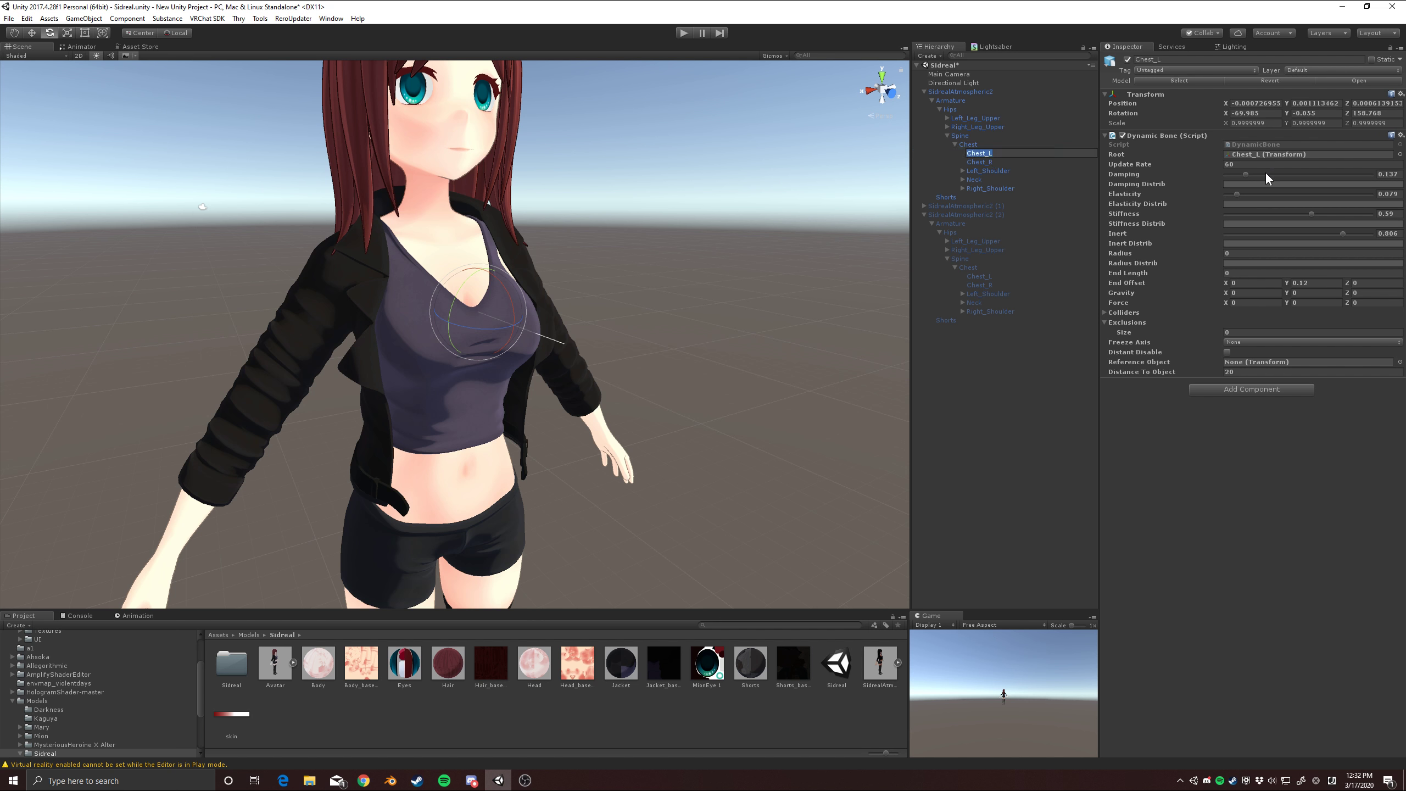
pyautogui.click(1243, 186)
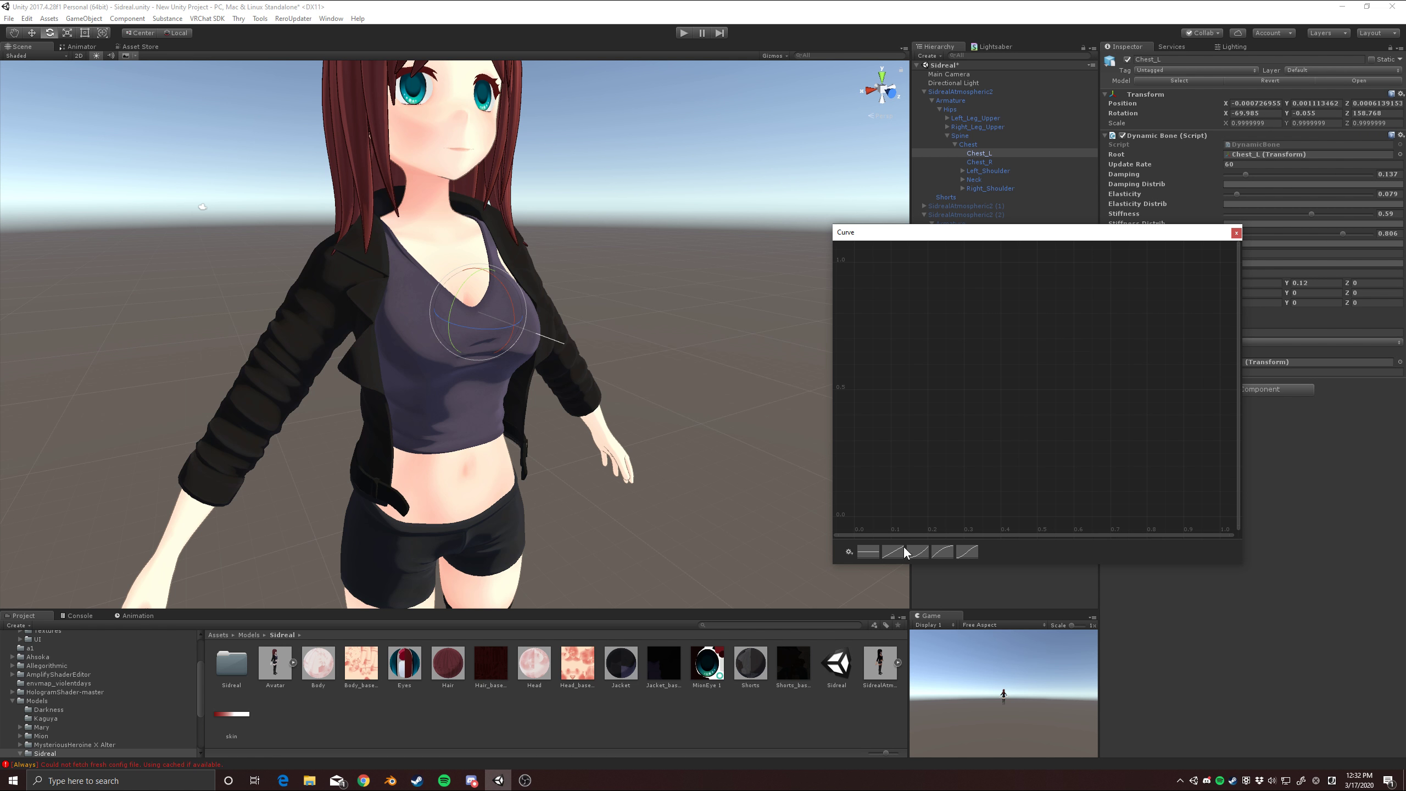
pyautogui.click(877, 549)
pyautogui.click(1236, 233)
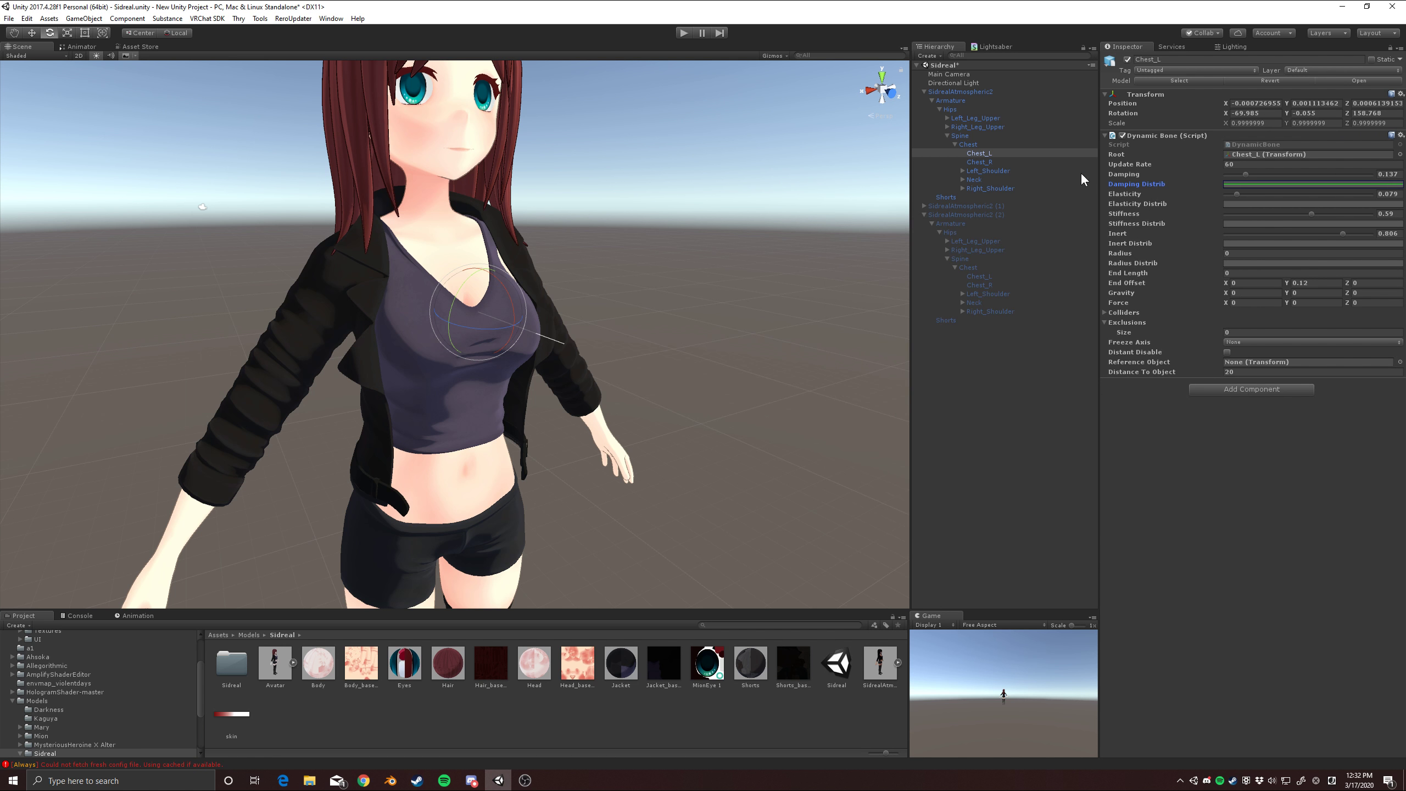
# Step: Undo the scene edits back to before the duplicate SidrealAtmospheric2 avatars were created
pyautogui.click(1010, 388)
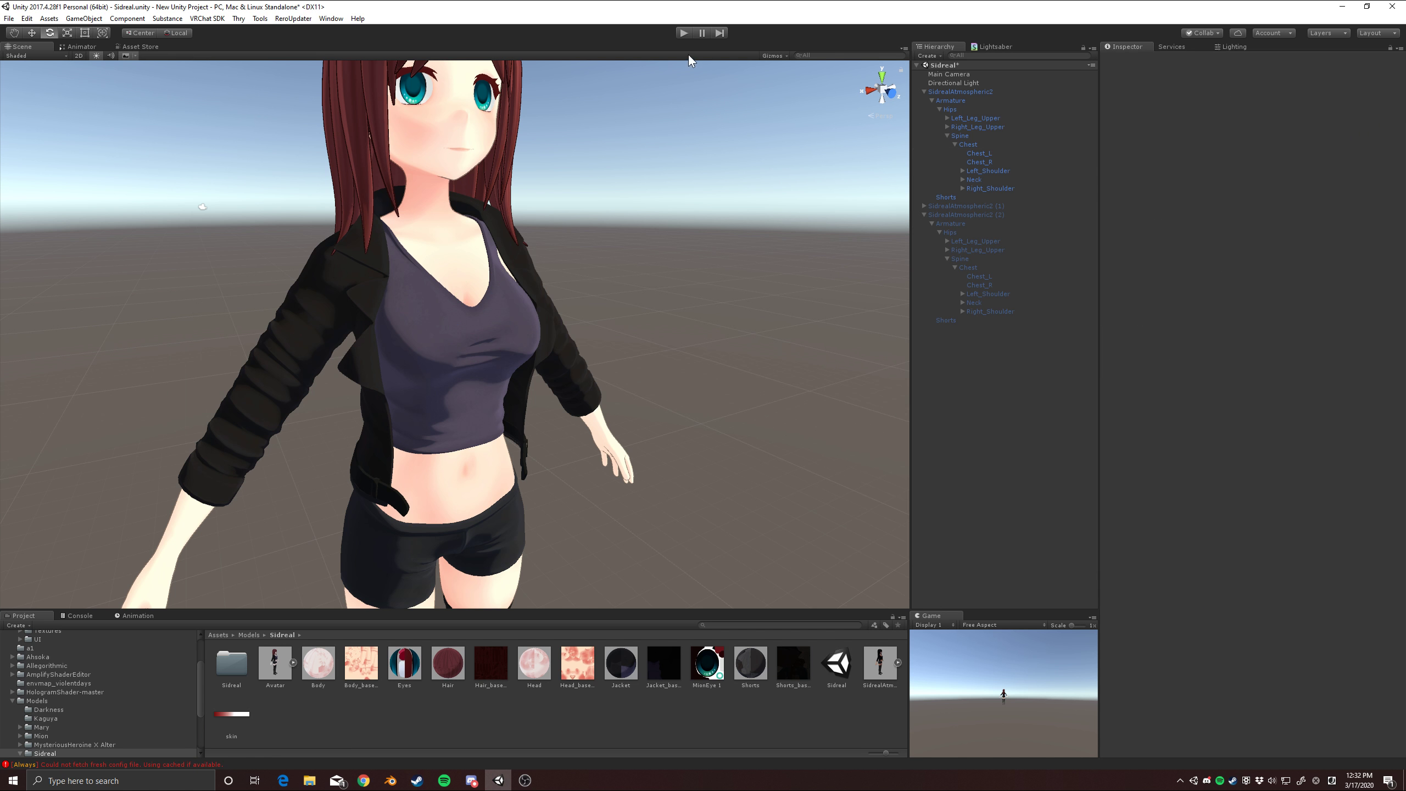
pyautogui.click(960, 205)
pyautogui.click(954, 92)
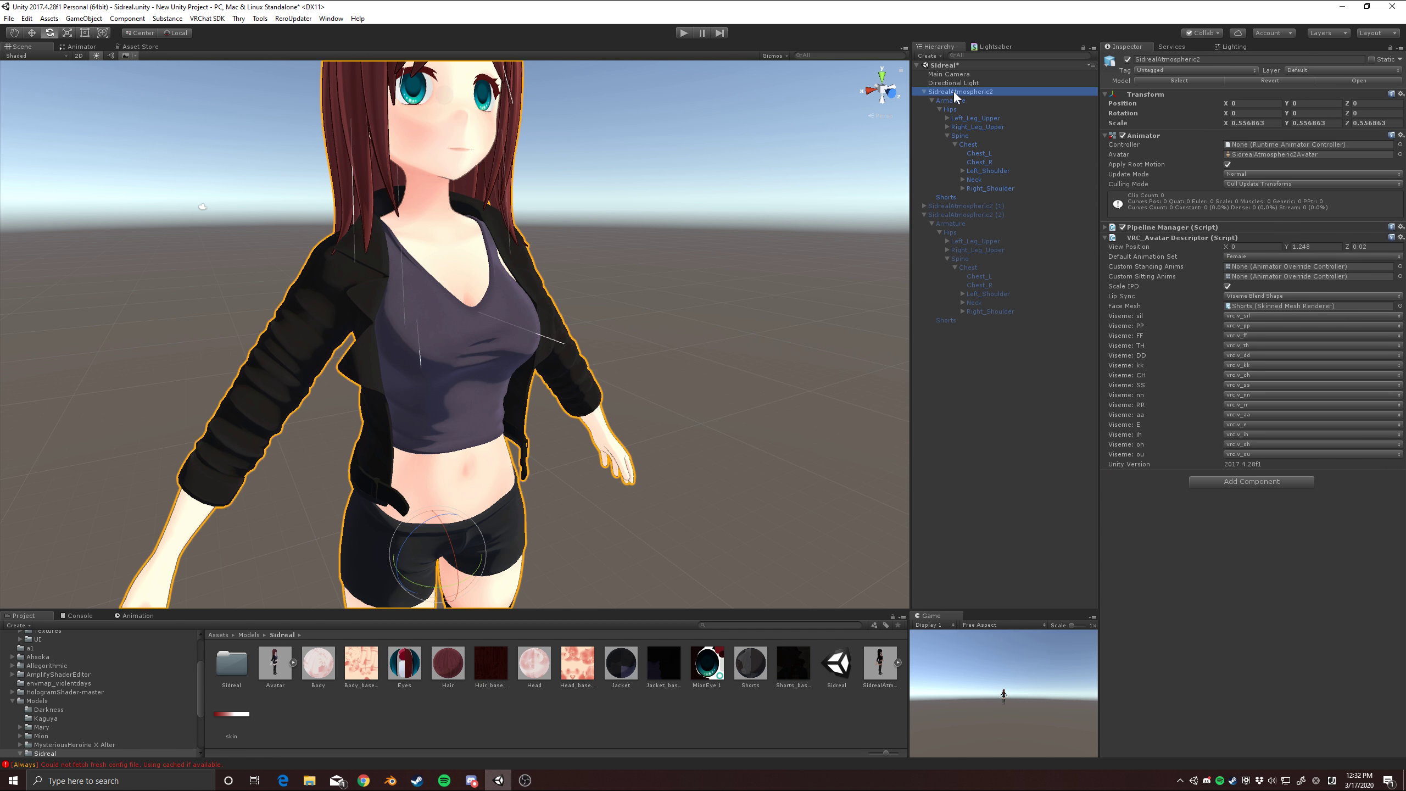
pyautogui.hotkey('ctrl', 'z')
pyautogui.hotkey('ctrl', 'z')
pyautogui.hotkey('ctrl', 'z')
pyautogui.hotkey('ctrl', 'z')
pyautogui.hotkey('ctrl', 'z')
pyautogui.hotkey('ctrl', 'z')
pyautogui.hotkey('ctrl', 'z')
pyautogui.hotkey('ctrl', 'z')
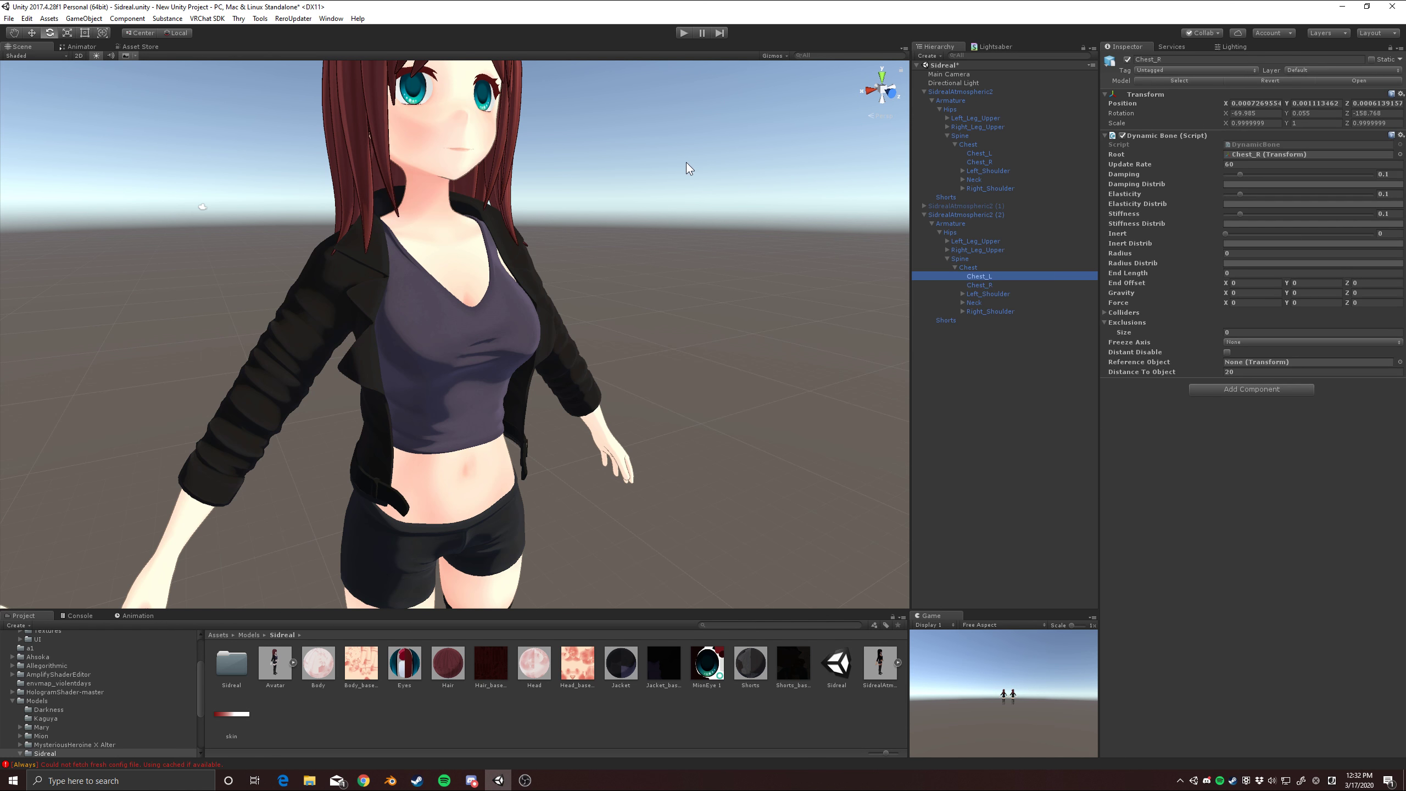
pyautogui.hotkey('ctrl', 'z')
pyautogui.hotkey('ctrl', 'z')
pyautogui.hotkey('ctrl', 'z')
pyautogui.hotkey('ctrl', 'z')
pyautogui.hotkey('ctrl', 'z')
pyautogui.hotkey('ctrl', 'z')
pyautogui.hotkey('ctrl', 'z')
pyautogui.hotkey('ctrl', 'z')
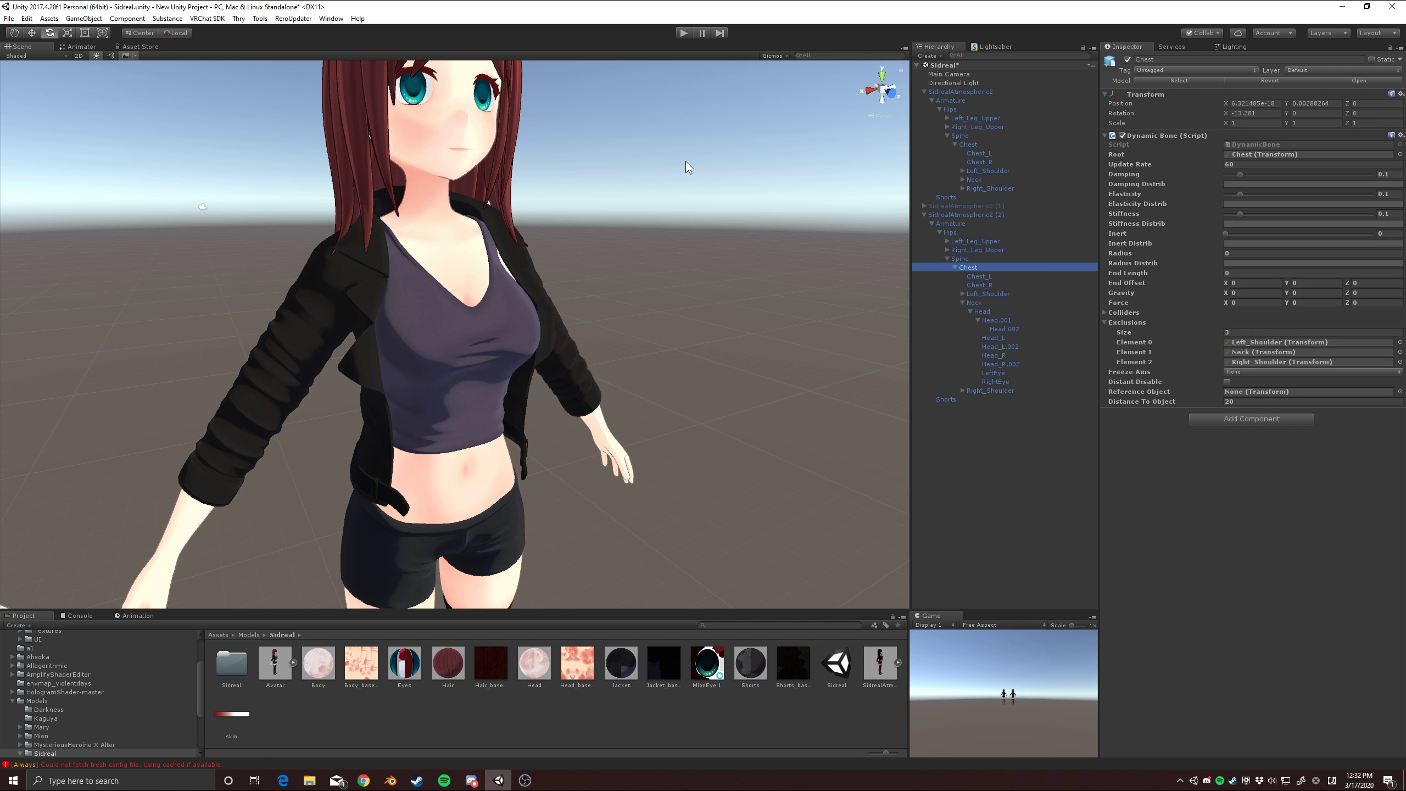
pyautogui.hotkey('ctrl', 'z')
pyautogui.hotkey('ctrl', 'z')
# Step: Remove the Dynamic Bone components from SidrealAtmospheric2's Chest_L and Chest_R together
pyautogui.click(960, 93)
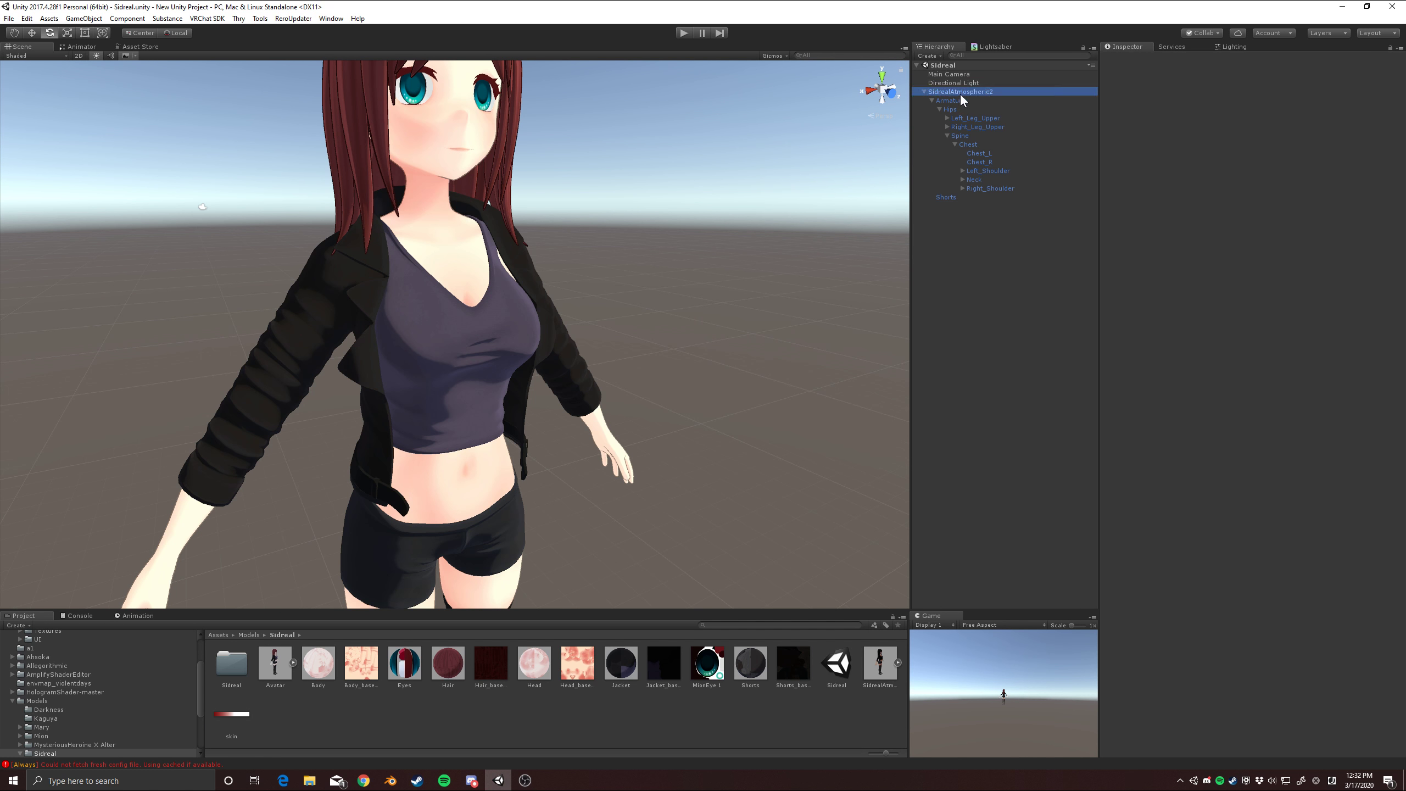
pyautogui.click(990, 146)
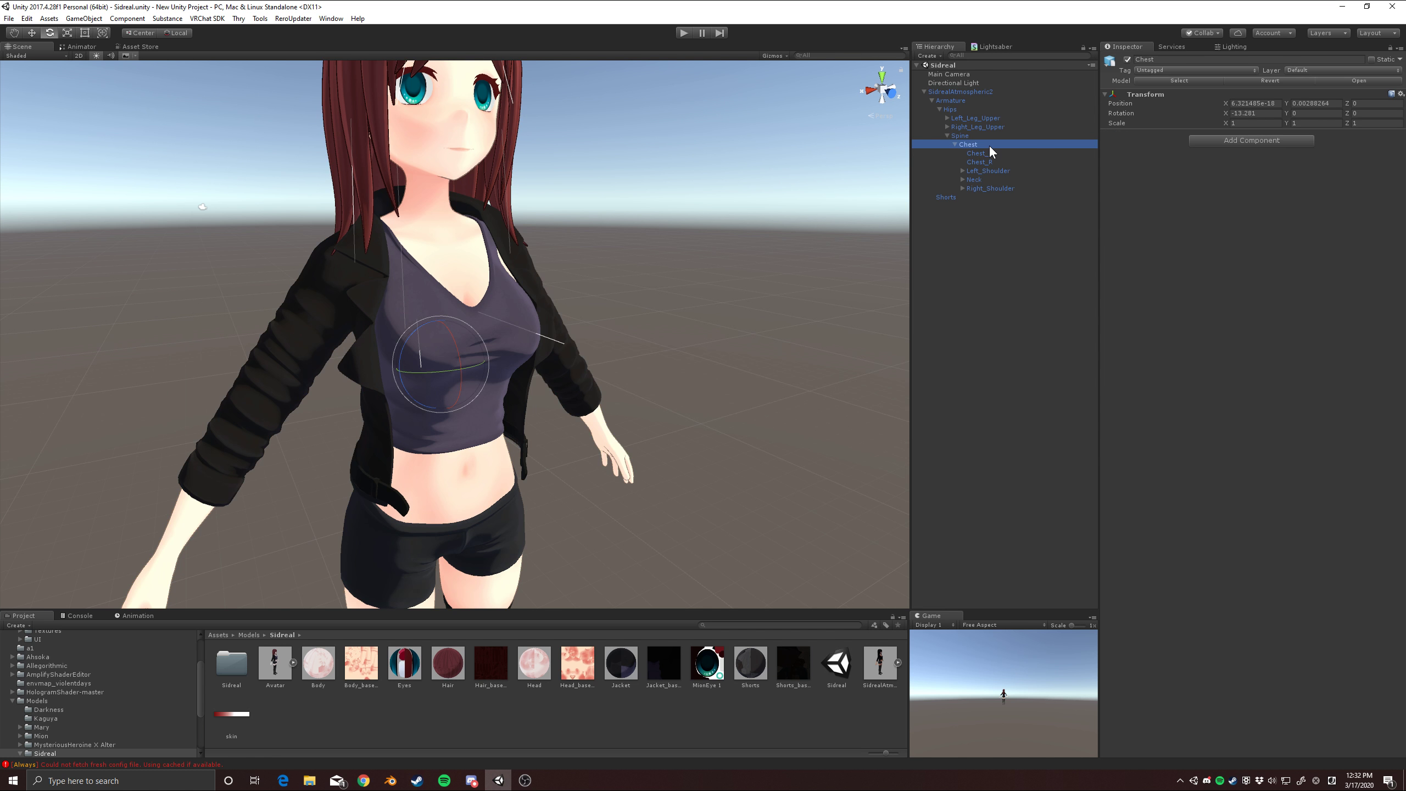
pyautogui.click(993, 152)
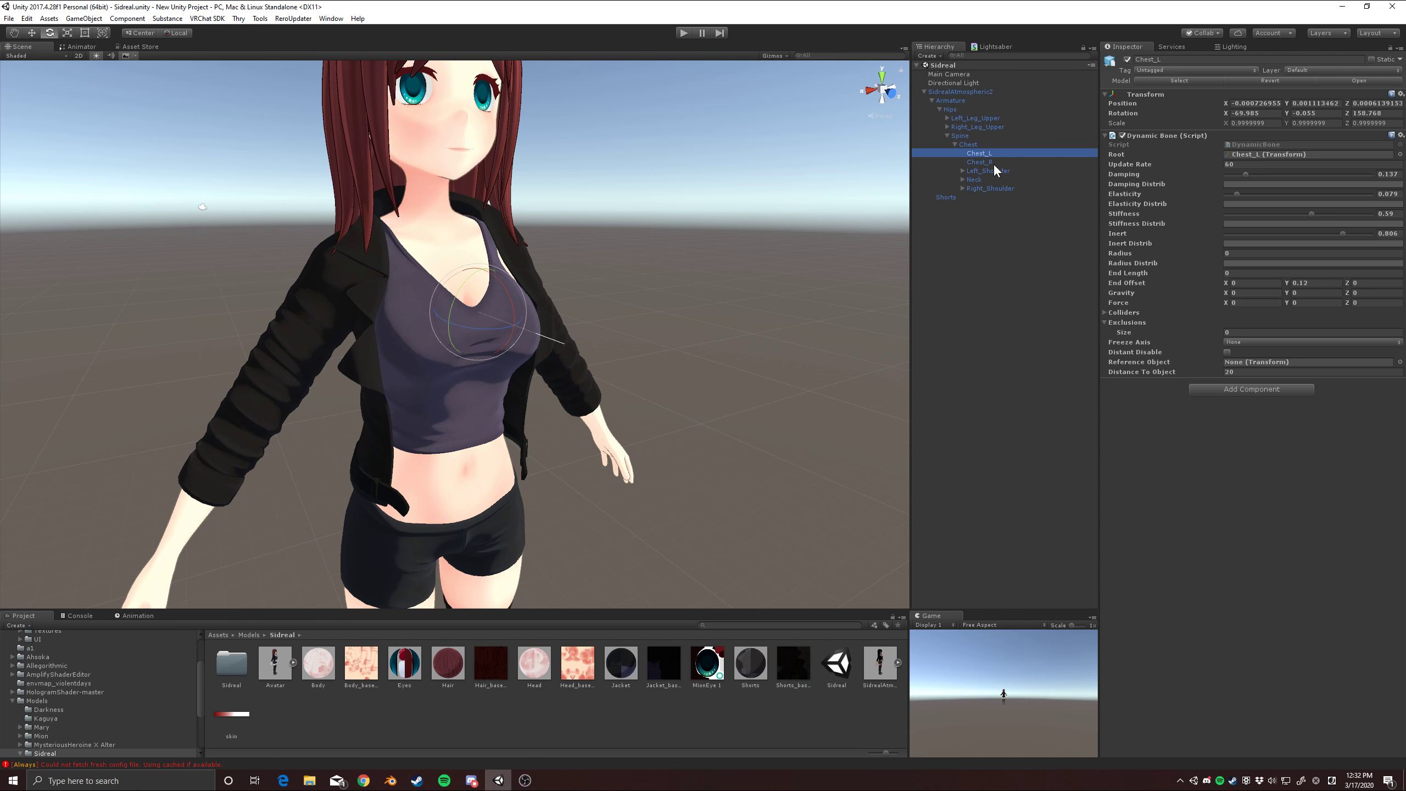
pyautogui.keyDown('shift'); pyautogui.click(993, 162); pyautogui.keyUp('shift')
pyautogui.rightClick(1158, 140)
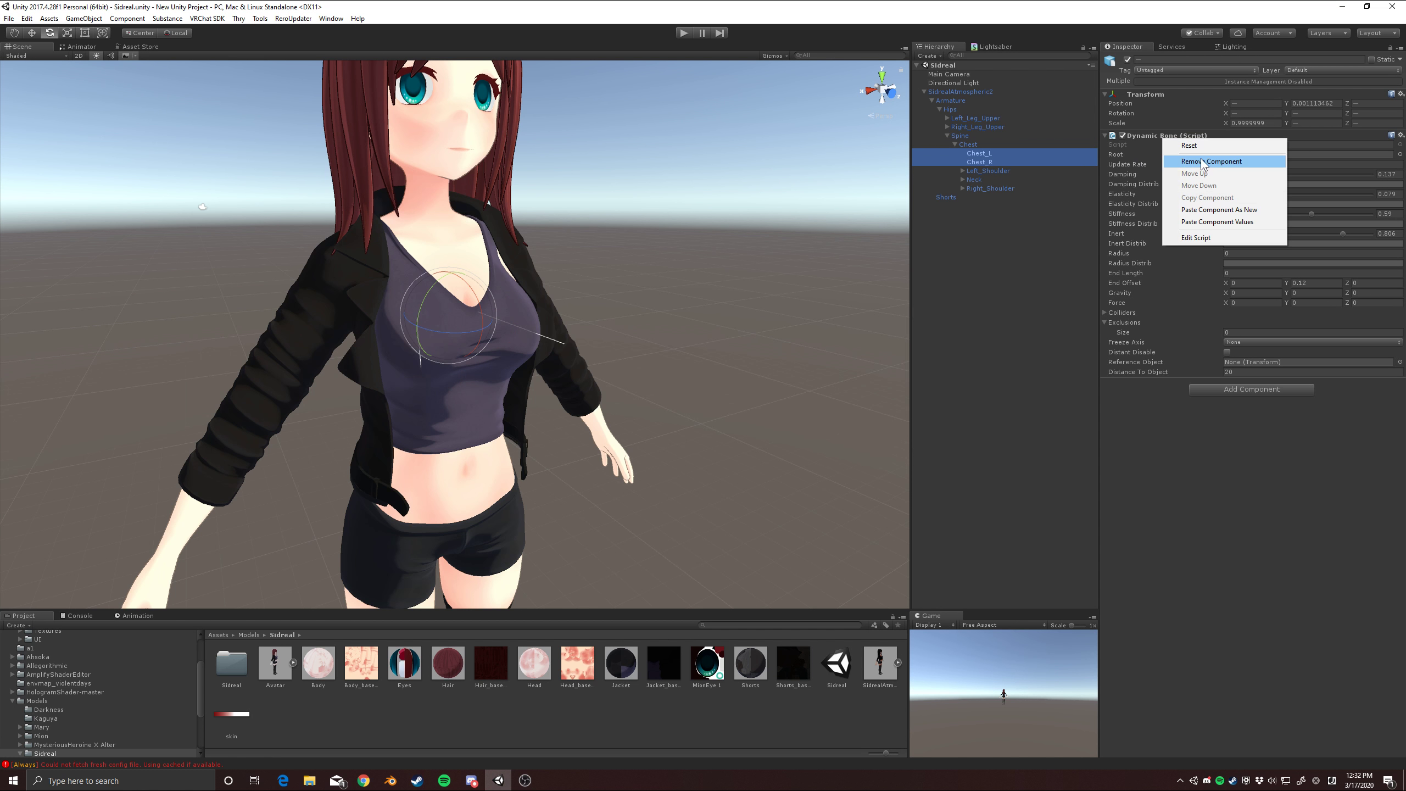
pyautogui.click(1196, 157)
# Step: Add a Dynamic Bone component to the Chest bone and assign Chest itself as the Root
pyautogui.click(972, 145)
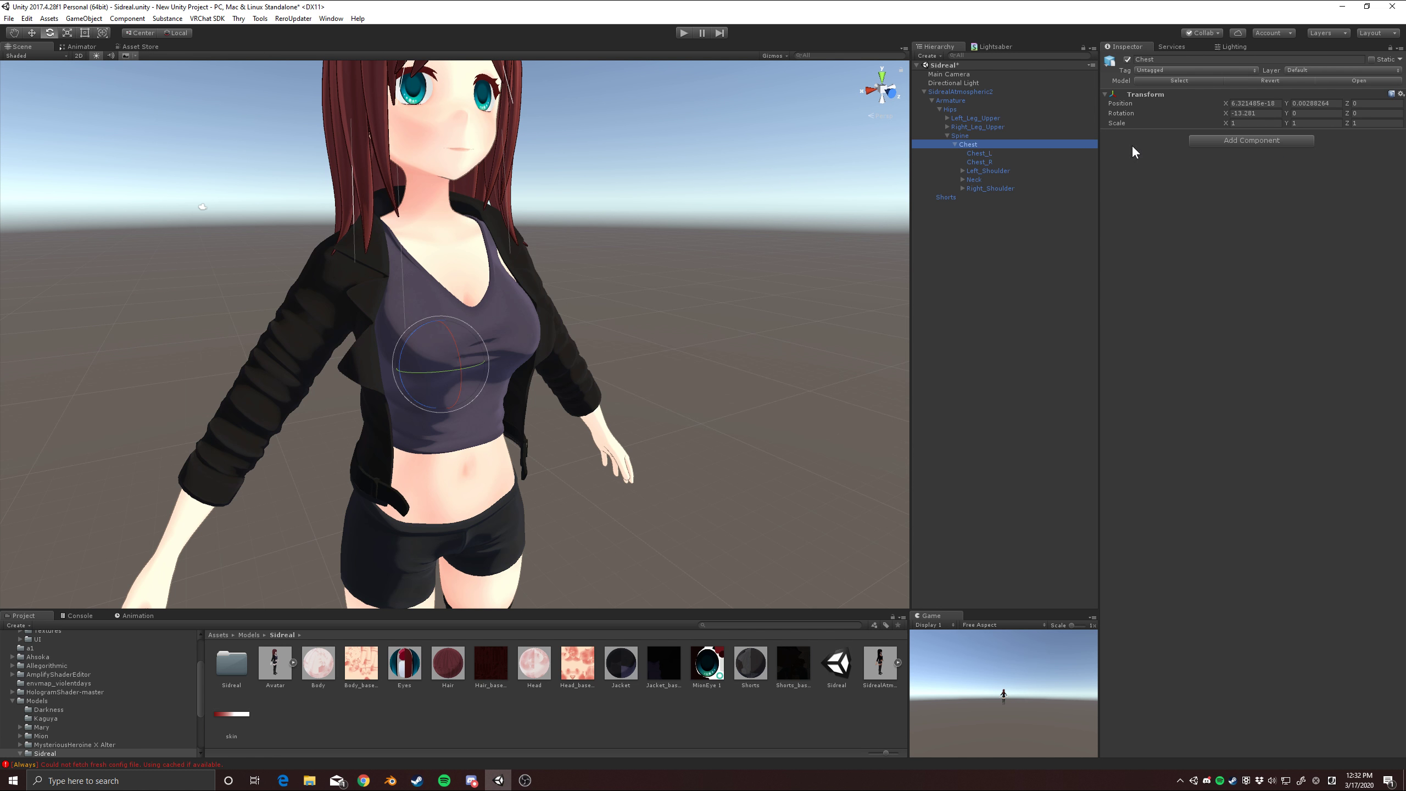
pyautogui.click(1242, 142)
pyautogui.click(1223, 184)
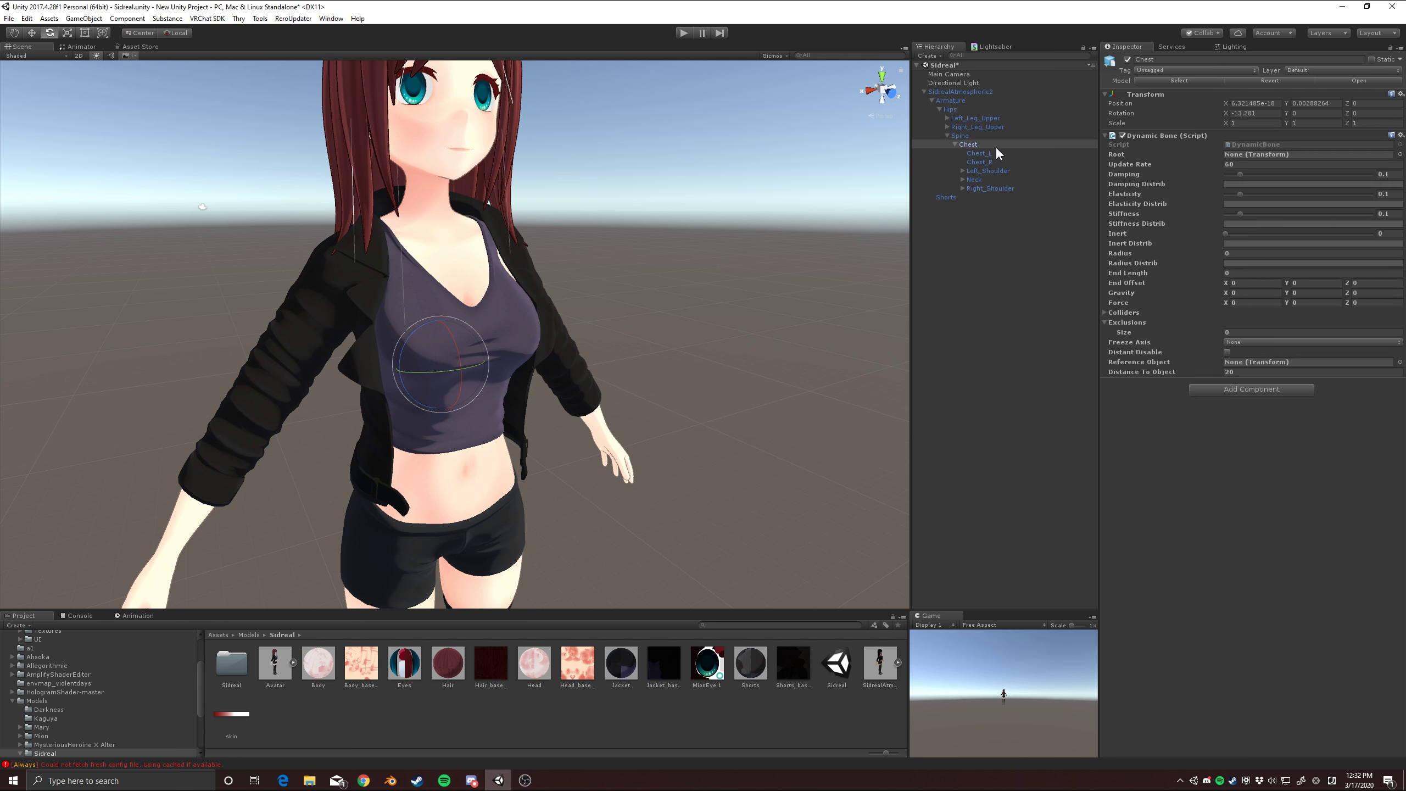
pyautogui.moveTo(995, 145); pyautogui.dragTo(1268, 155)
# Step: Set the Chest bone's Dynamic Bone to Damping 0.073, Elasticity 0.037 and Inert 0.861
pyautogui.click(1236, 174)
pyautogui.click(1234, 194)
pyautogui.moveTo(1331, 238); pyautogui.dragTo(1351, 235)
pyautogui.moveTo(1237, 195); pyautogui.dragTo(1233, 195)
pyautogui.moveTo(640, 267); pyautogui.dragTo(555, 280, button='right')
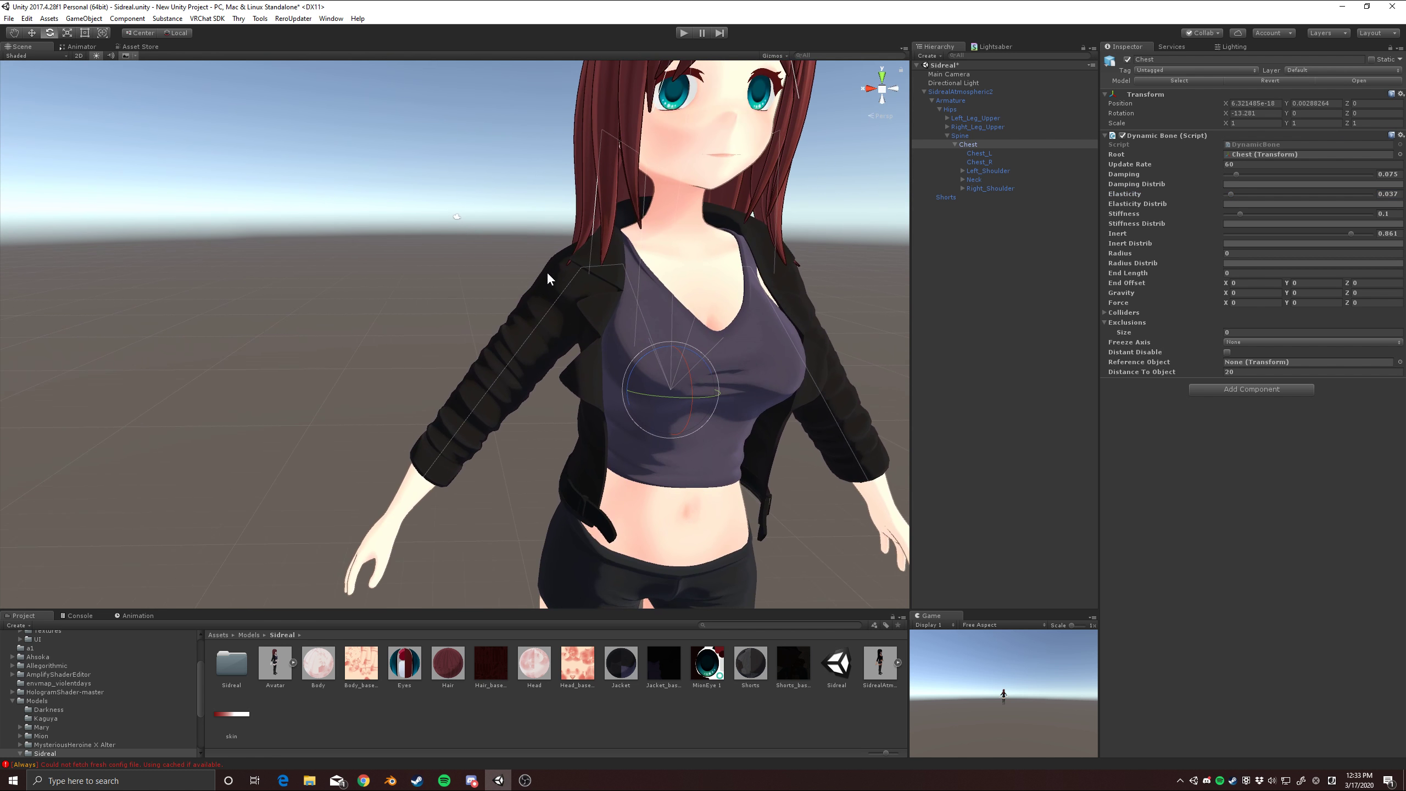
pyautogui.scroll(-3, 589, 313)
pyautogui.moveTo(526, 339); pyautogui.dragTo(400, 403, button='middle')
pyautogui.moveTo(480, 311); pyautogui.dragTo(492, 343, button='middle')
pyautogui.moveTo(491, 342); pyautogui.dragTo(482, 329, button='right')
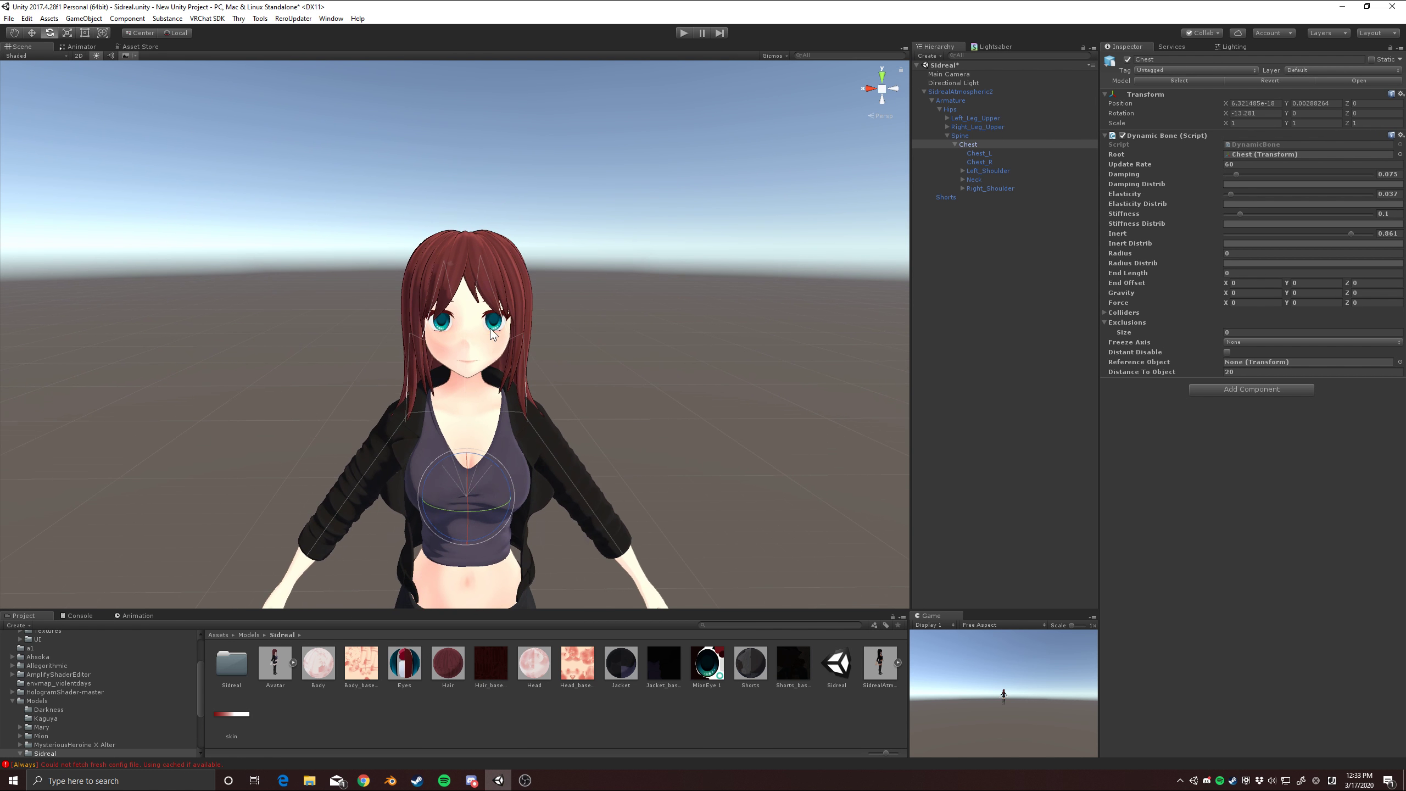
# Step: Examine the Chest bone's child bones, from Chest_R to the neck and shoulders, and its Dynamic Bone setup in the scene
pyautogui.scroll(4, 501, 388)
pyautogui.moveTo(503, 390); pyautogui.dragTo(475, 280, button='middle')
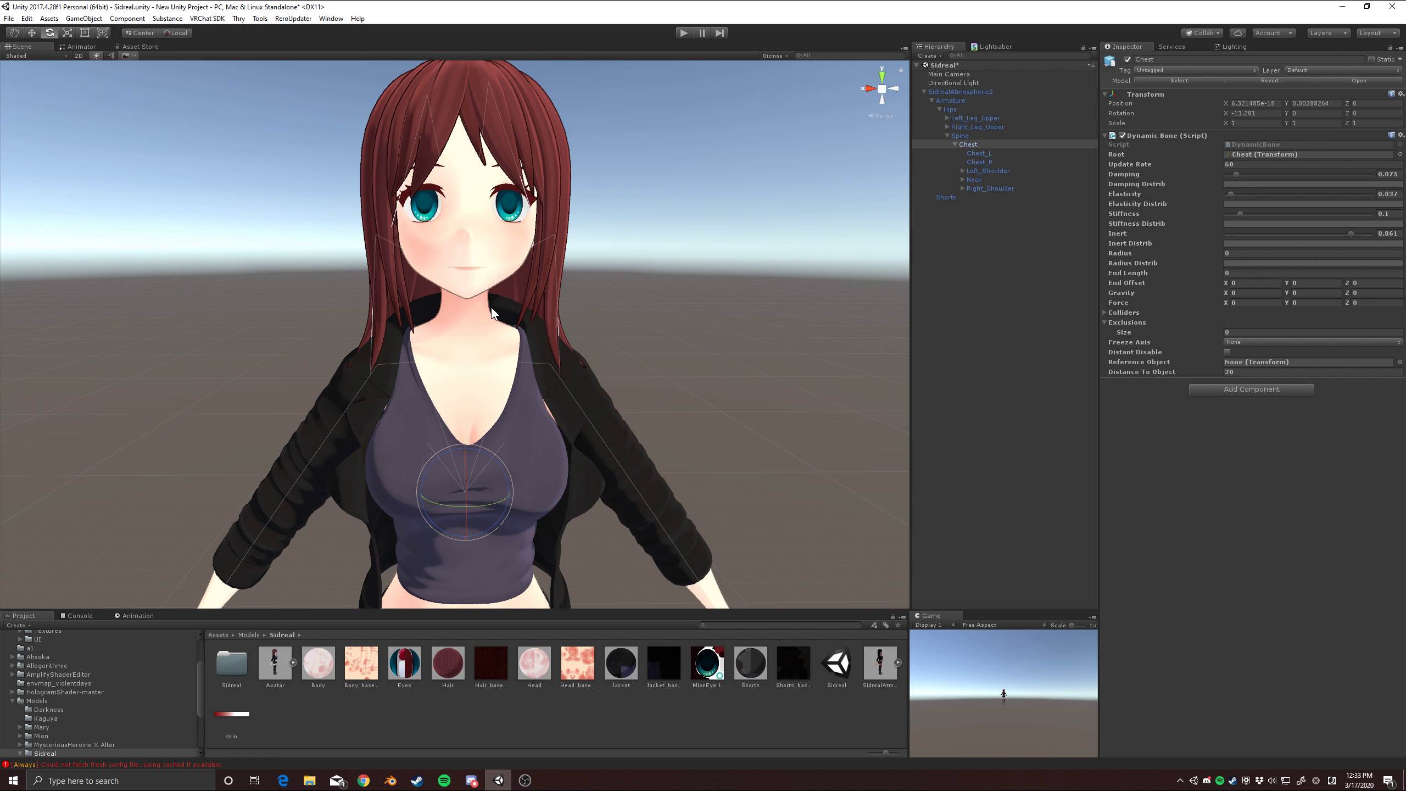
pyautogui.click(559, 252)
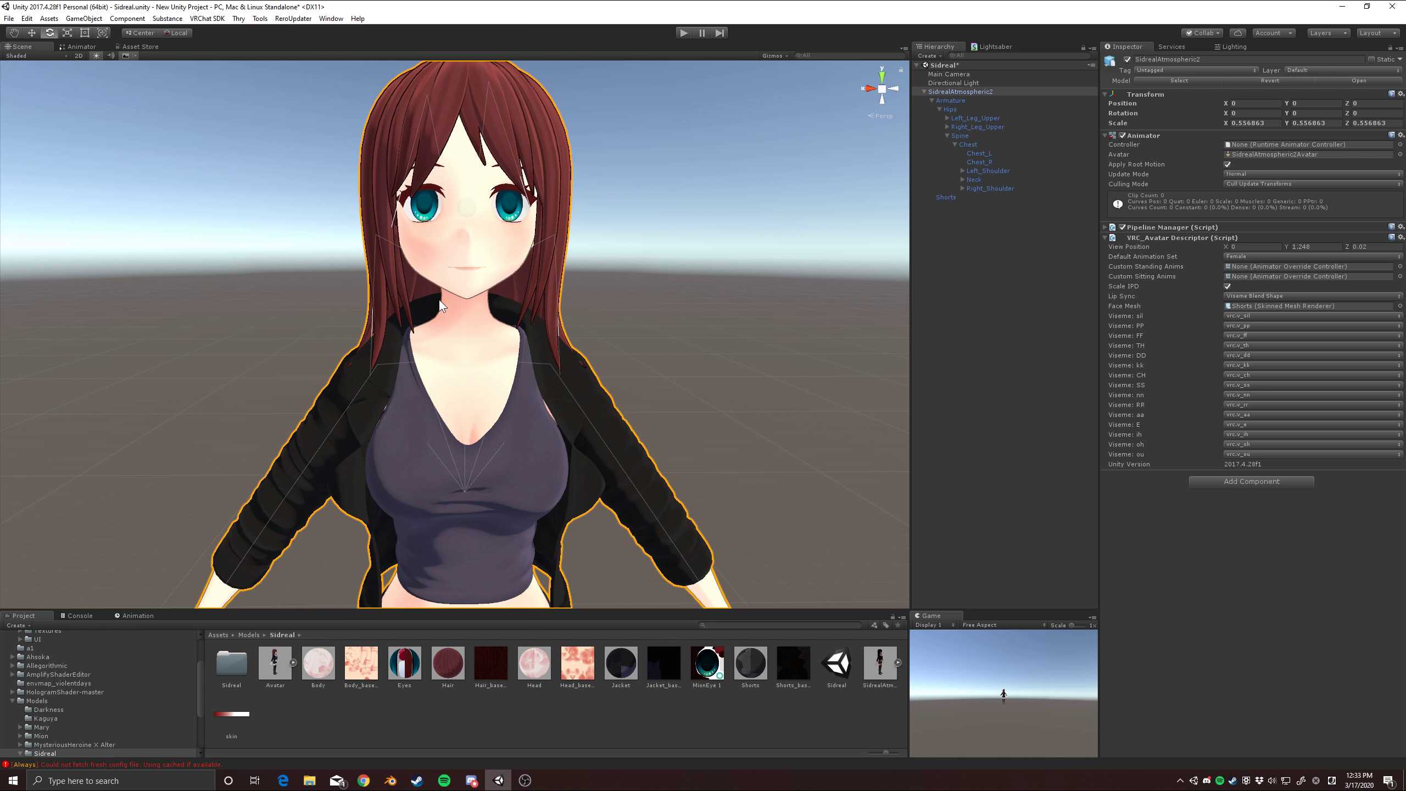
pyautogui.click(601, 254)
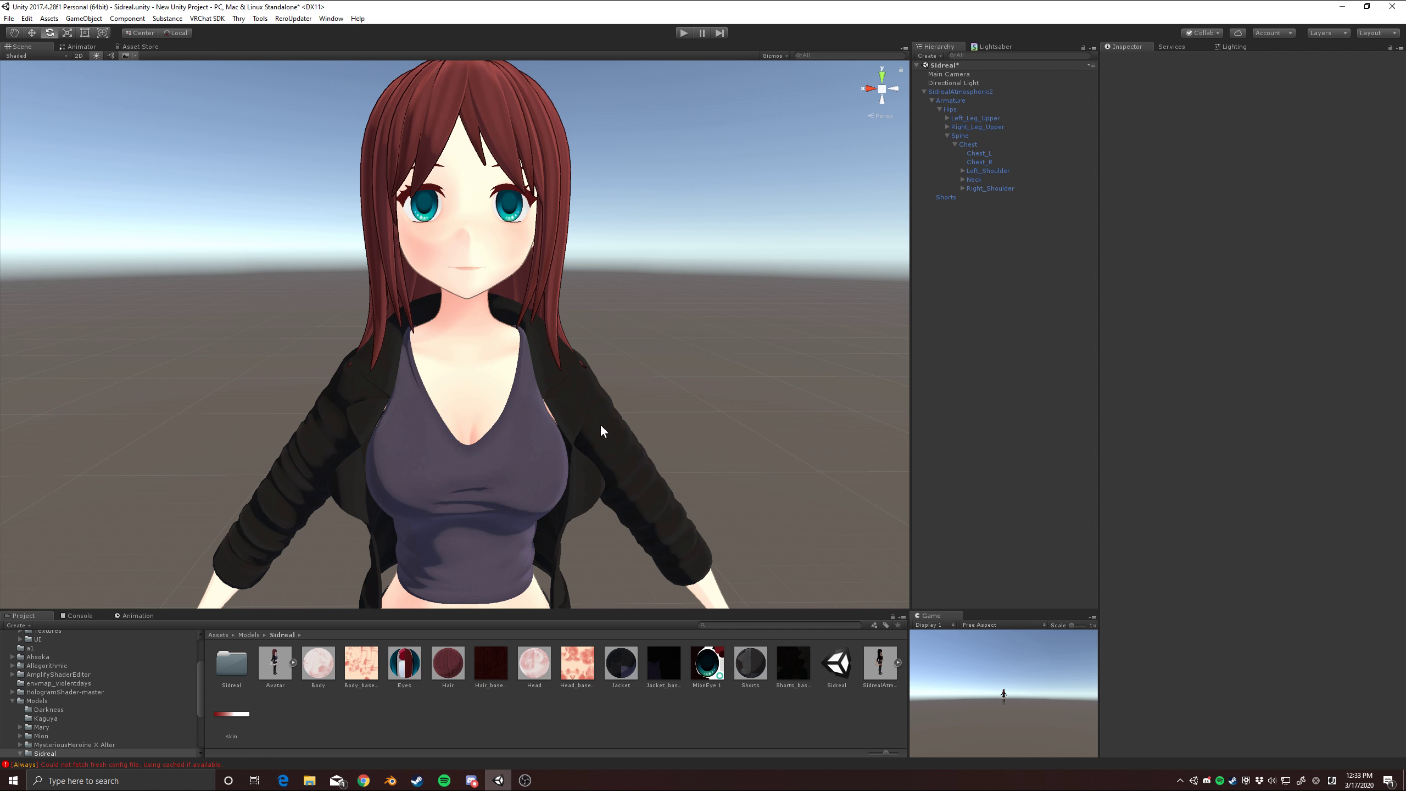
pyautogui.click(1008, 190)
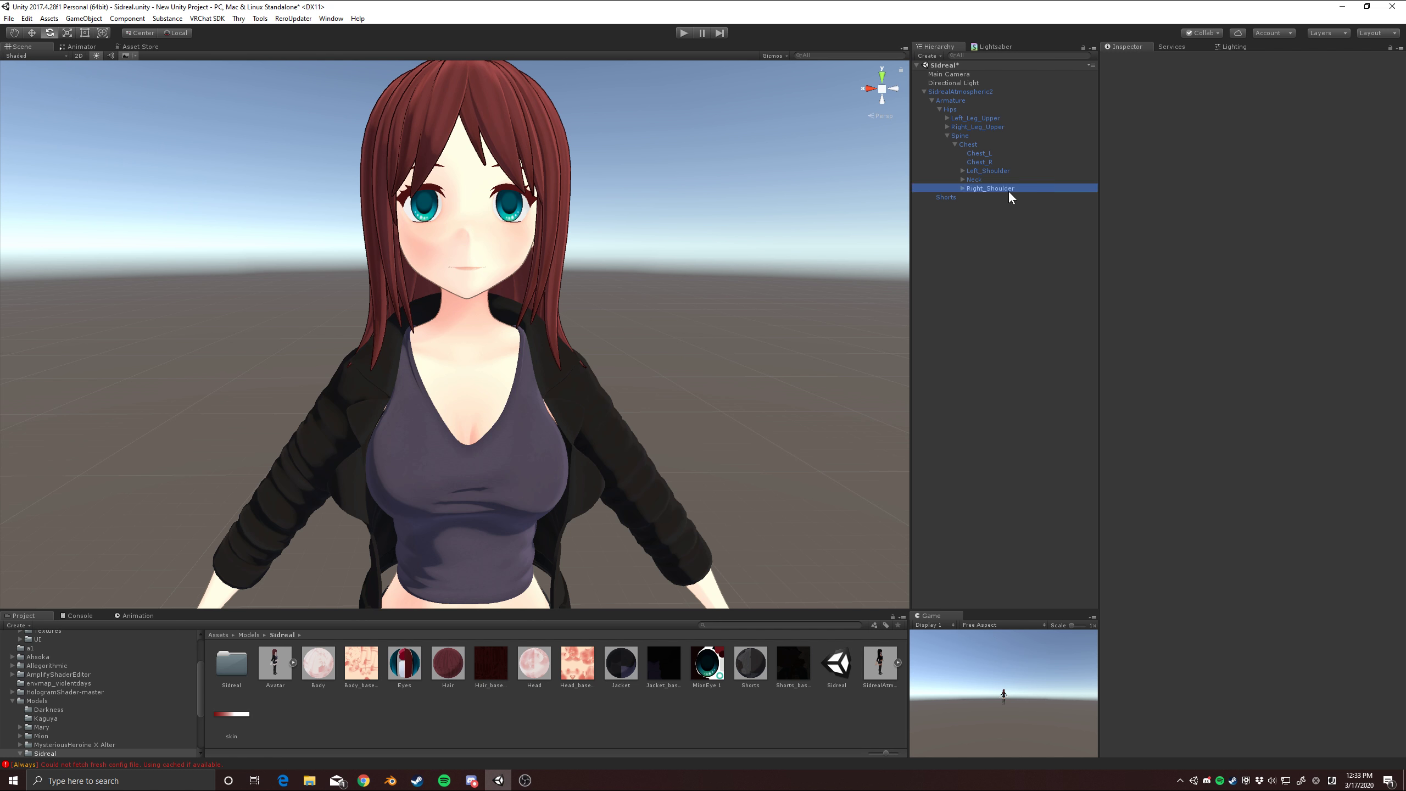
pyautogui.click(1007, 178)
pyautogui.click(1008, 160)
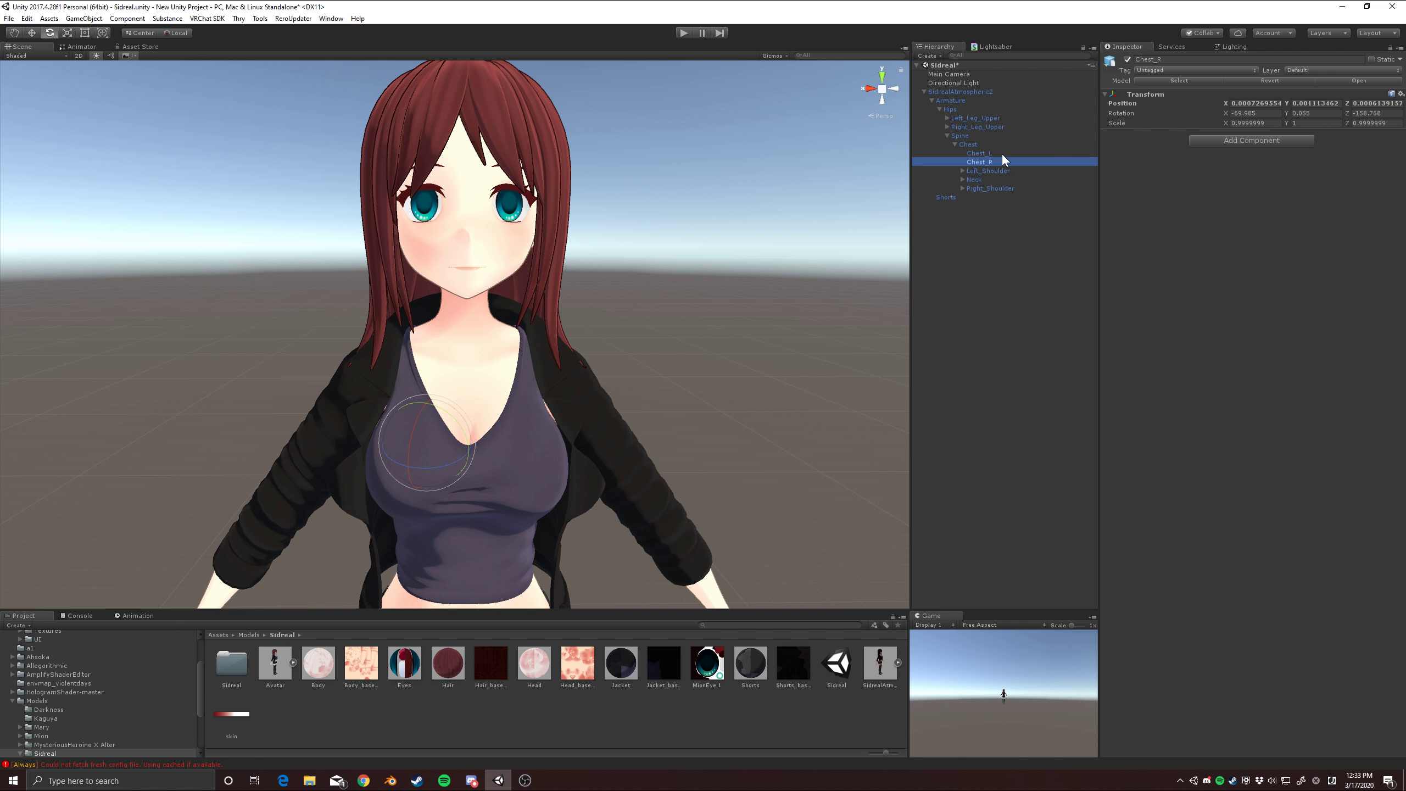
pyautogui.click(1017, 277)
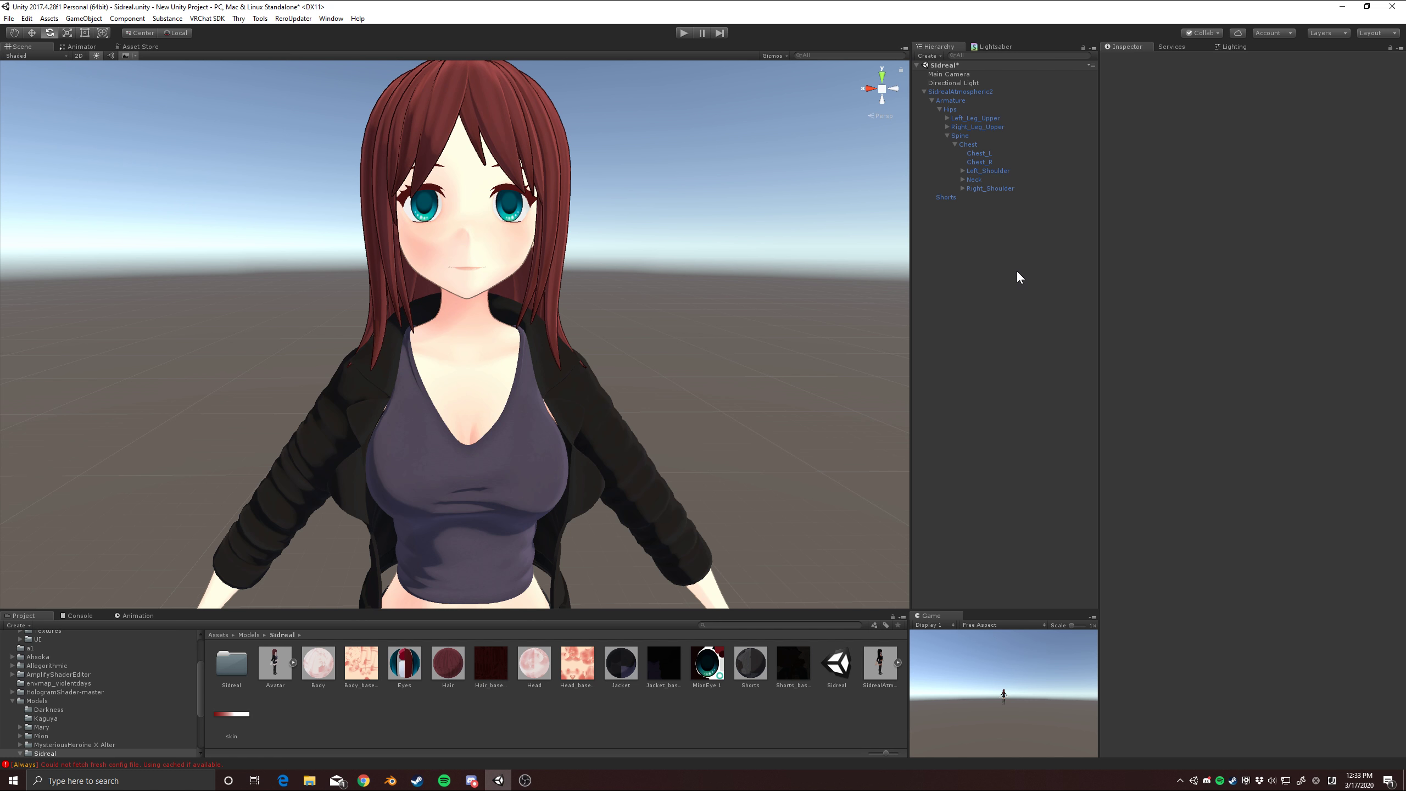
pyautogui.scroll(-5, 736, 332)
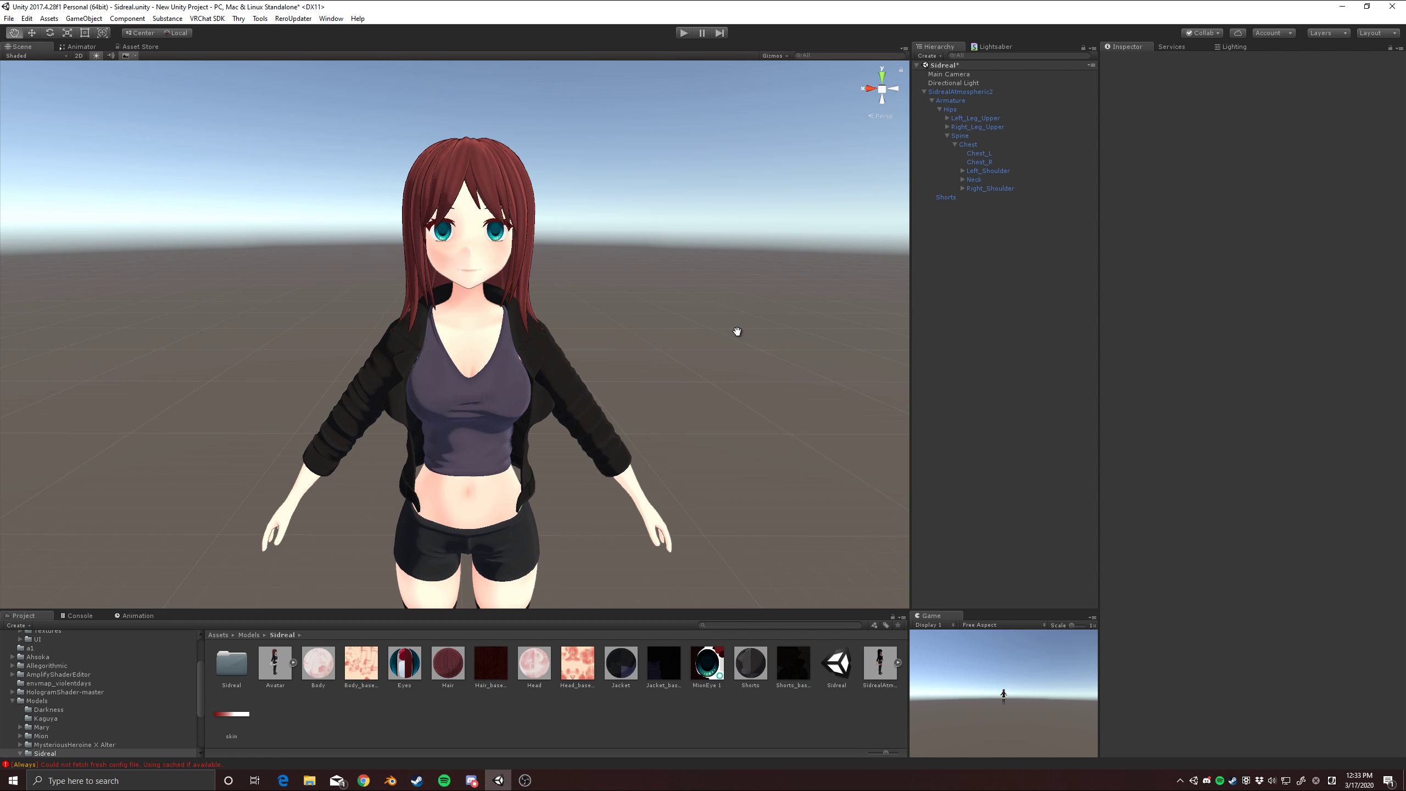
pyautogui.press('e')
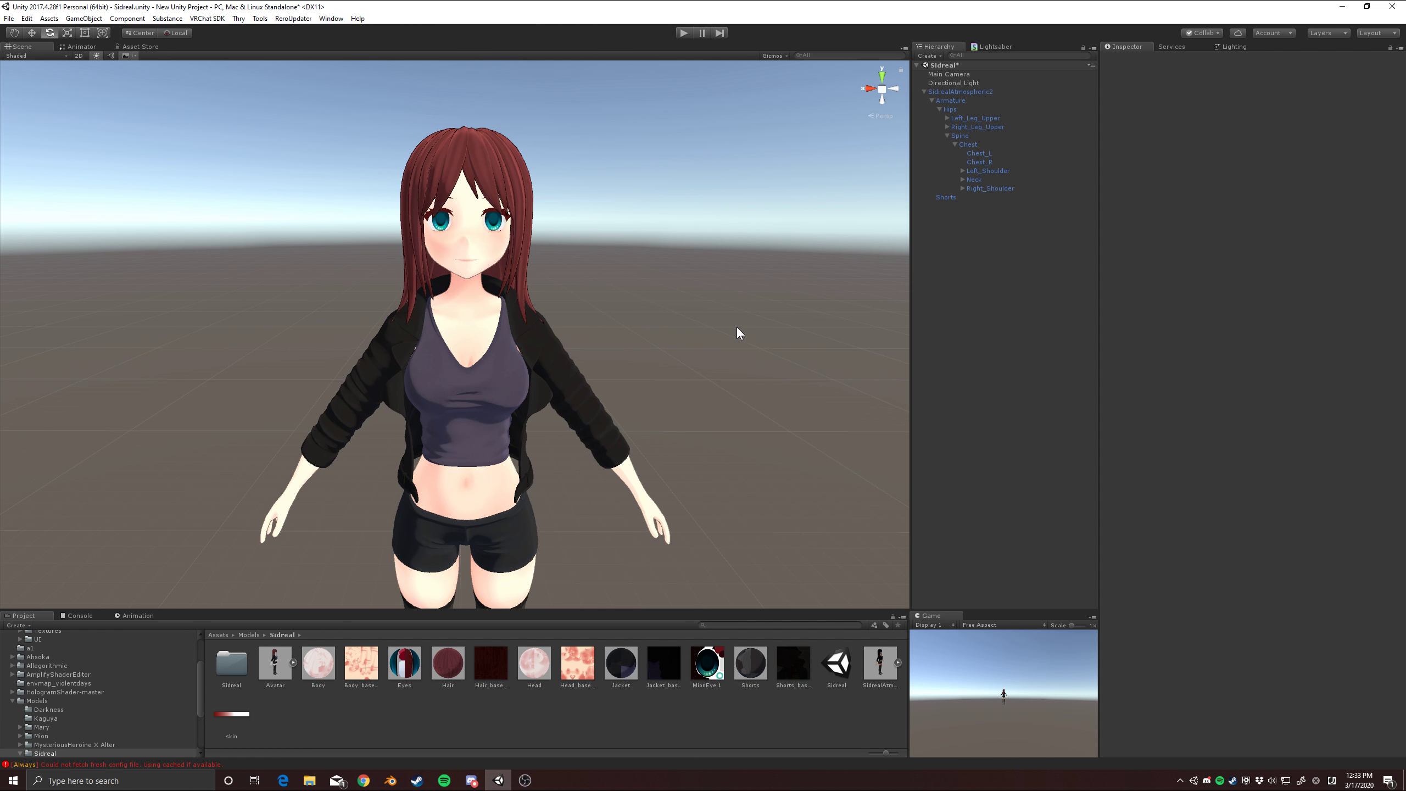
pyautogui.click(978, 154)
pyautogui.click(969, 143)
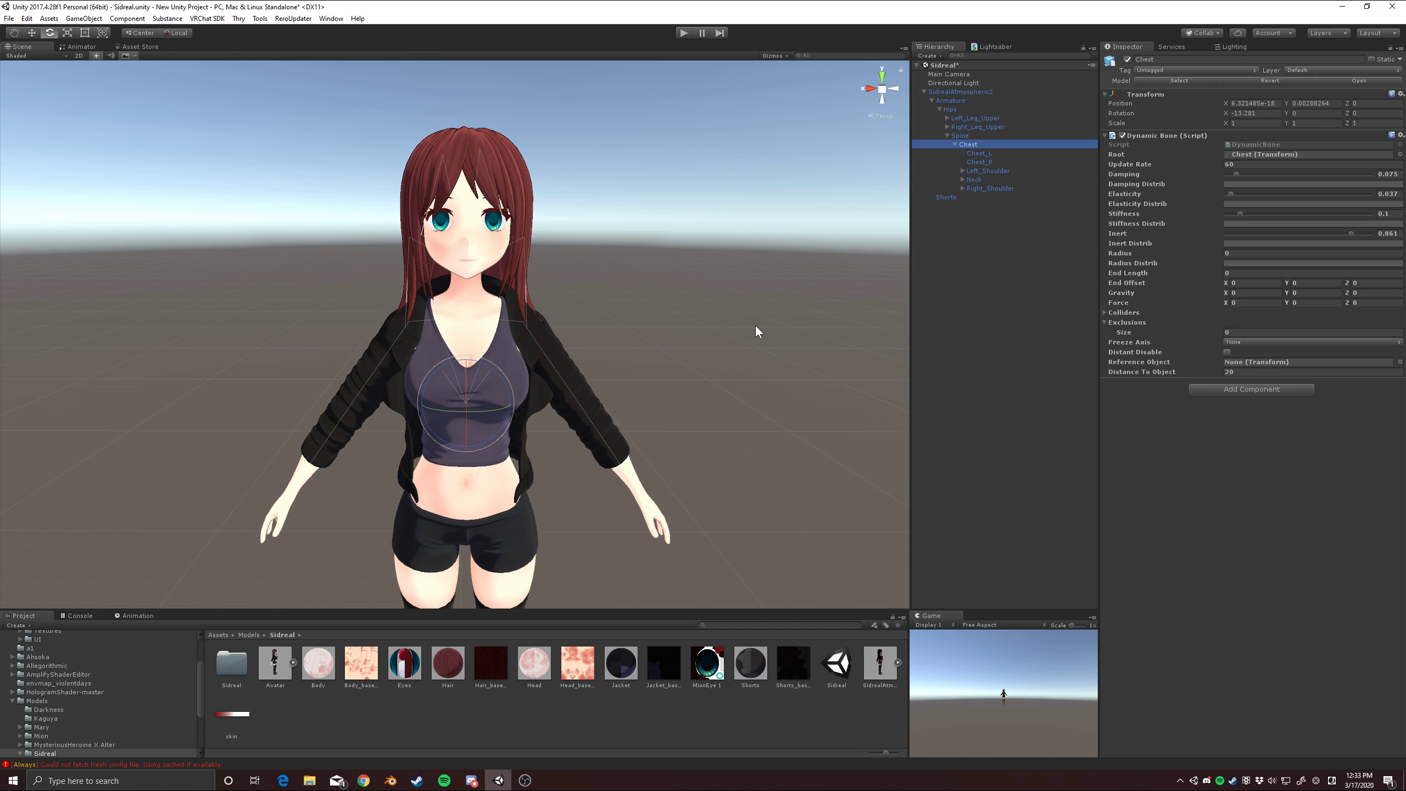
pyautogui.scroll(3, 756, 325)
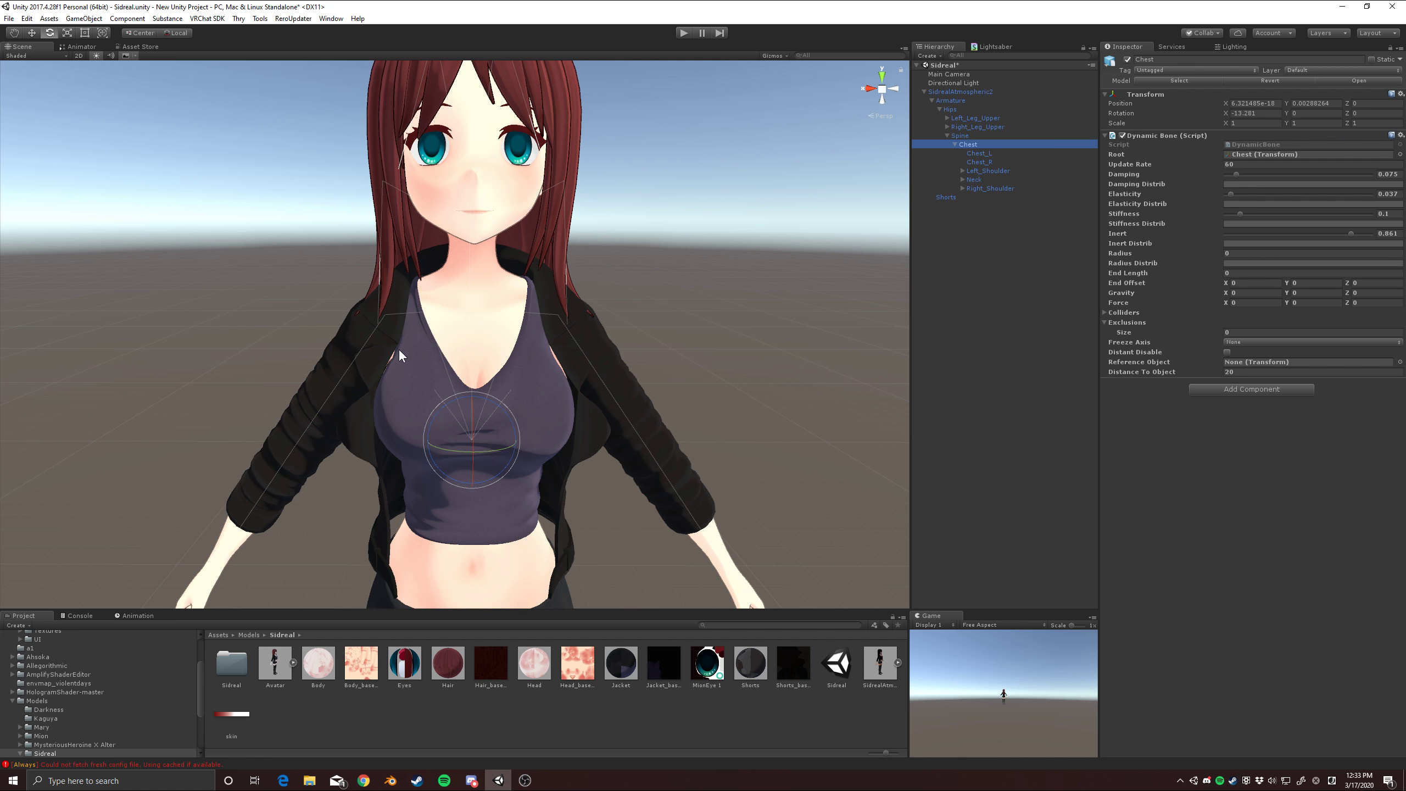
# Step: Try moving Chest_L and Chest_R together with global handle orientation, and undo the move
pyautogui.press('w')
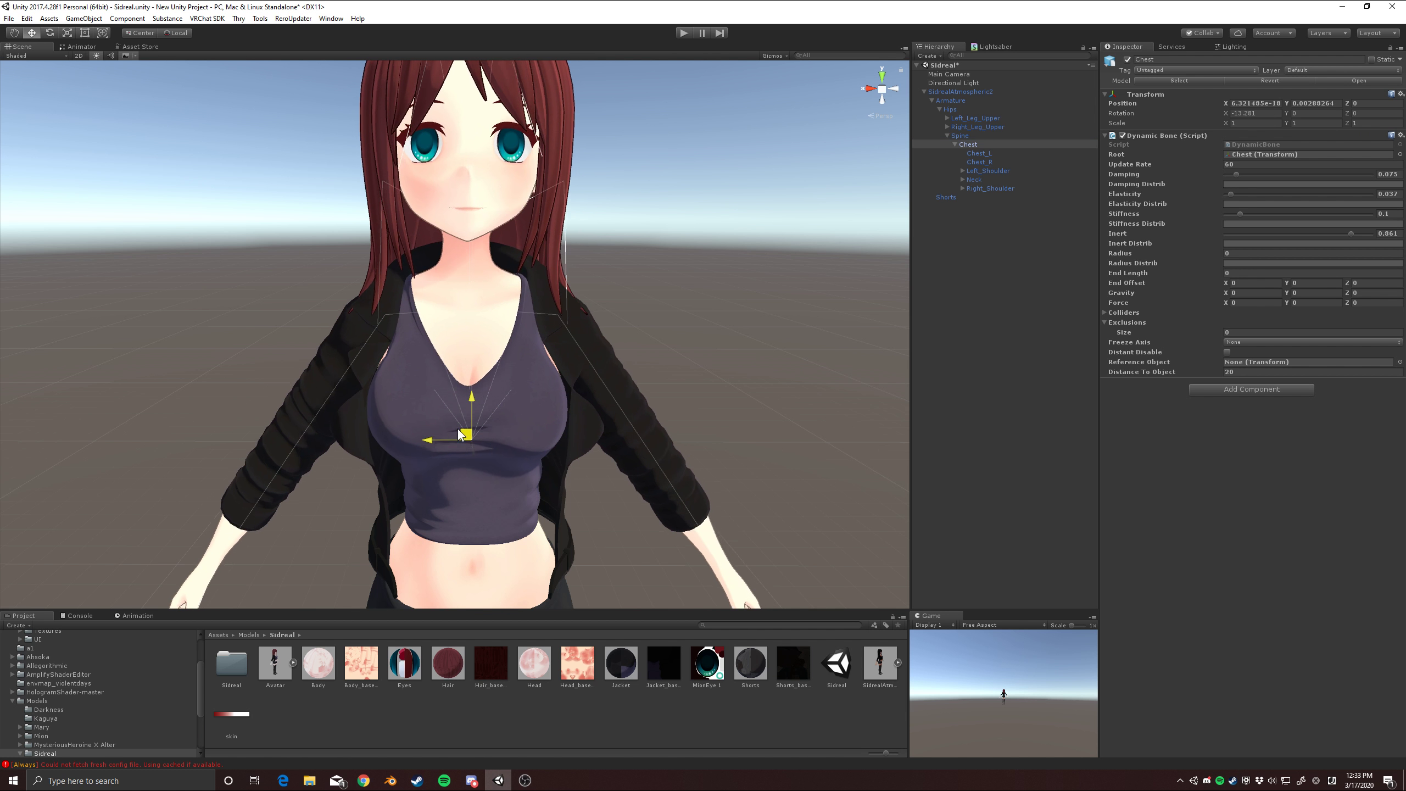
pyautogui.click(979, 153)
pyautogui.keyDown('ctrl'); pyautogui.click(980, 161); pyautogui.keyUp('ctrl')
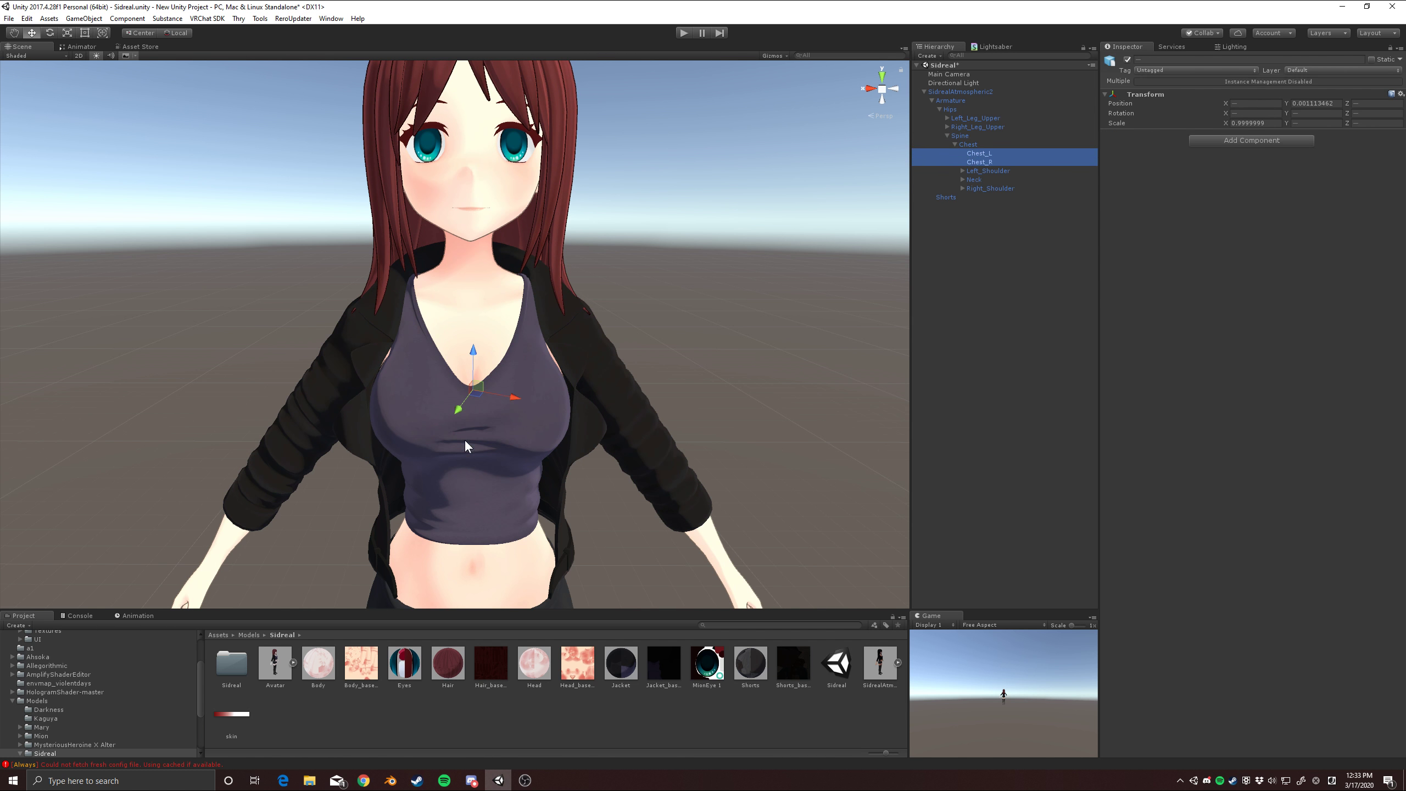
pyautogui.click(141, 33)
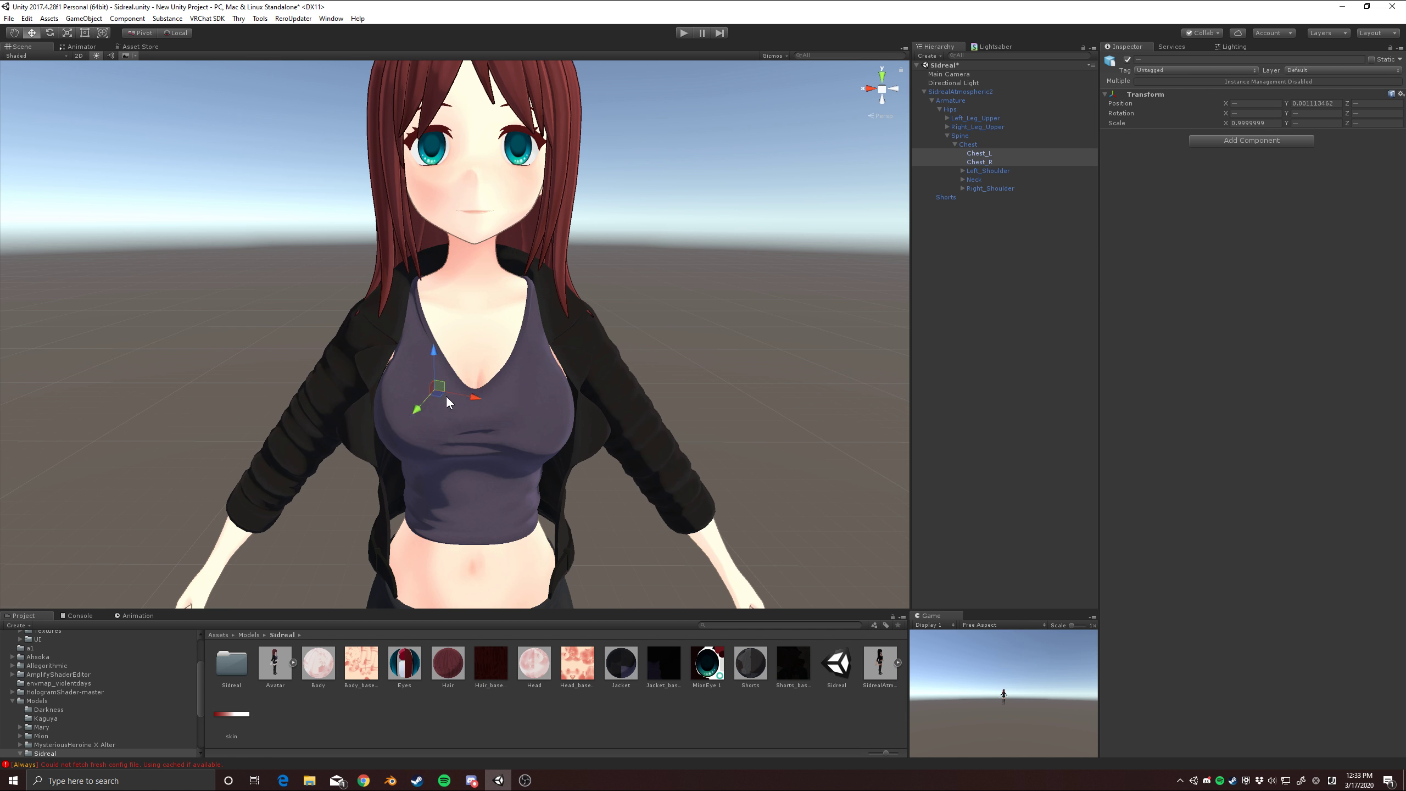
pyautogui.click(177, 32)
pyautogui.click(141, 32)
pyautogui.moveTo(470, 376); pyautogui.dragTo(460, 379)
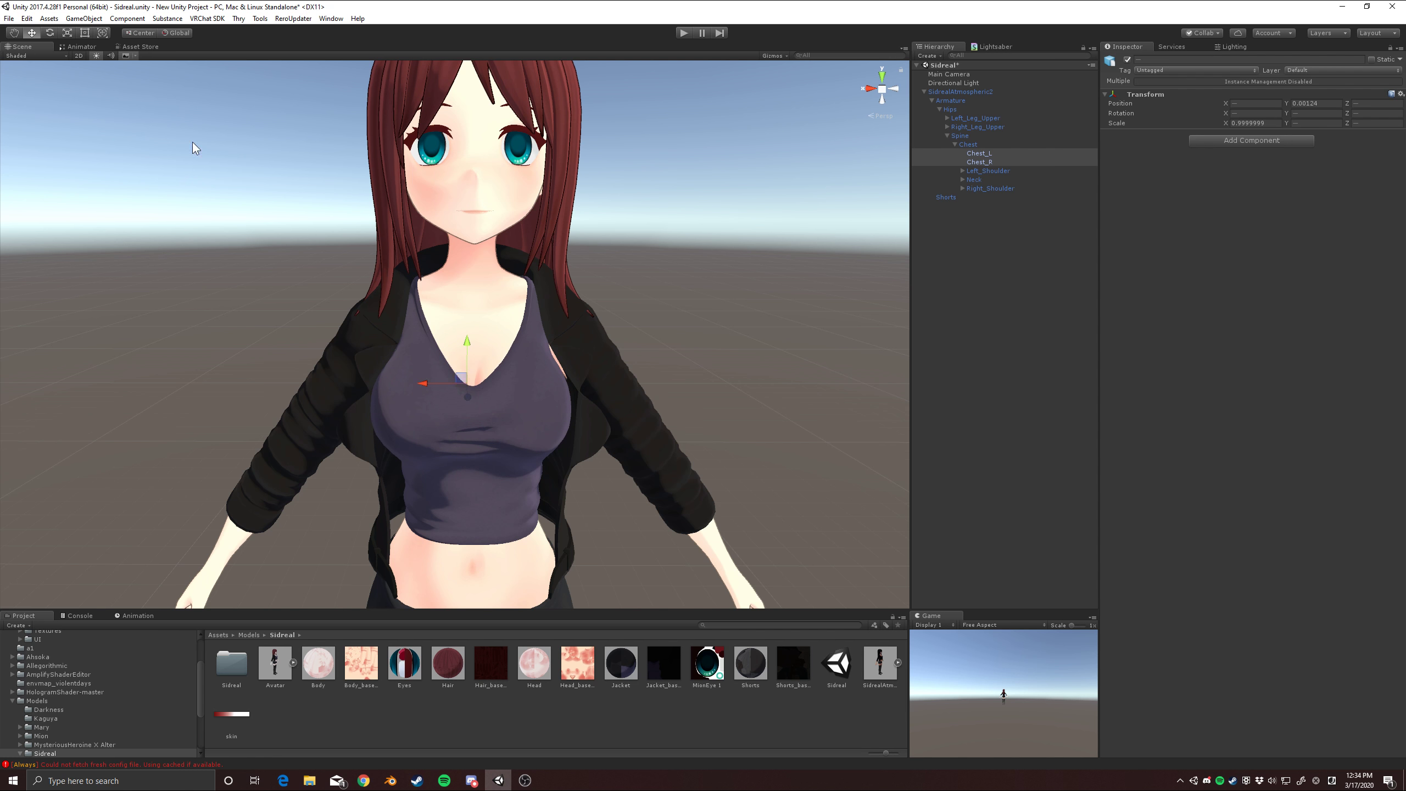
pyautogui.hotkey('ctrl', 'z')
# Step: Add Left_Shoulder, Neck and Right_Shoulder to the Exclusions of the Chest bone's Dynamic Bone
pyautogui.click(970, 144)
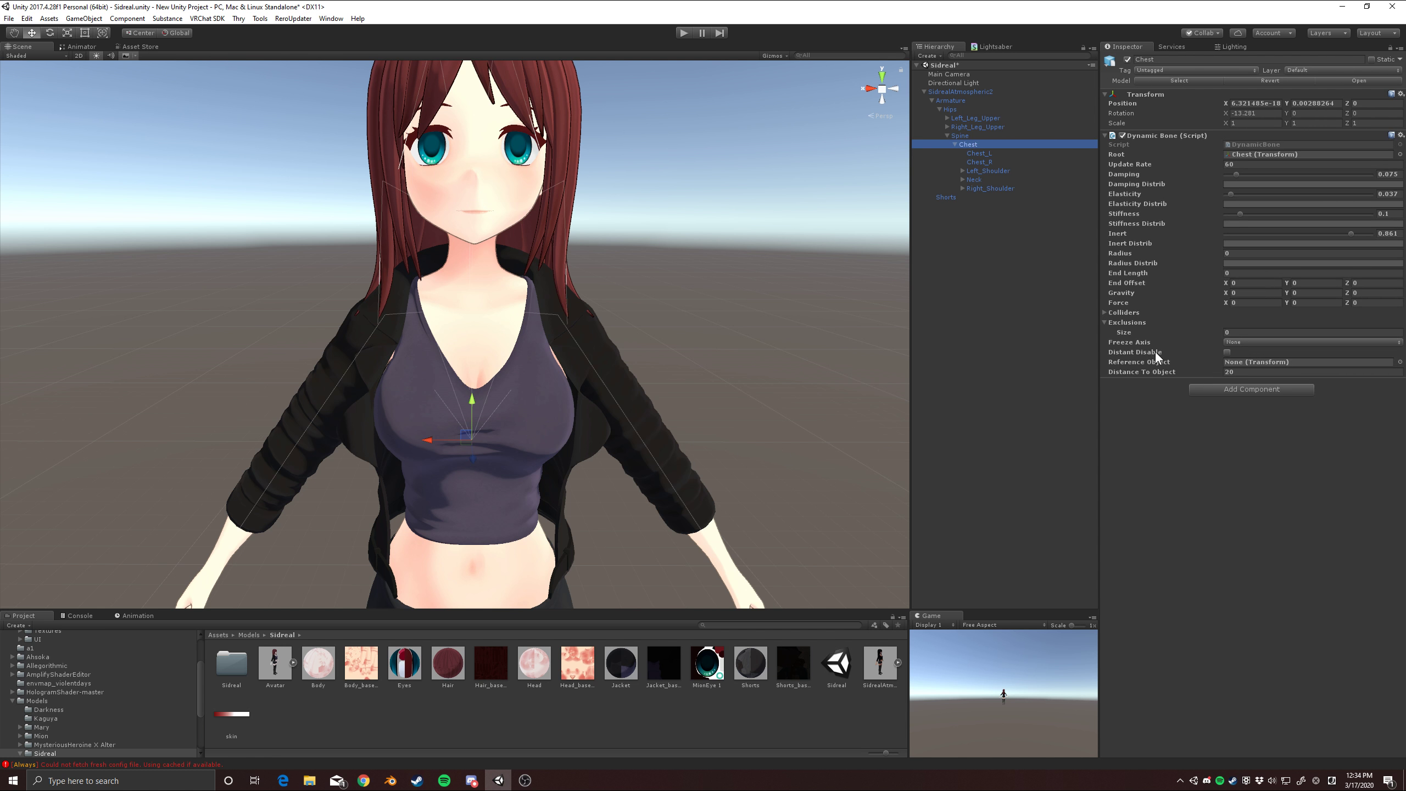
pyautogui.click(984, 170)
pyautogui.moveTo(984, 170); pyautogui.dragTo(1130, 328)
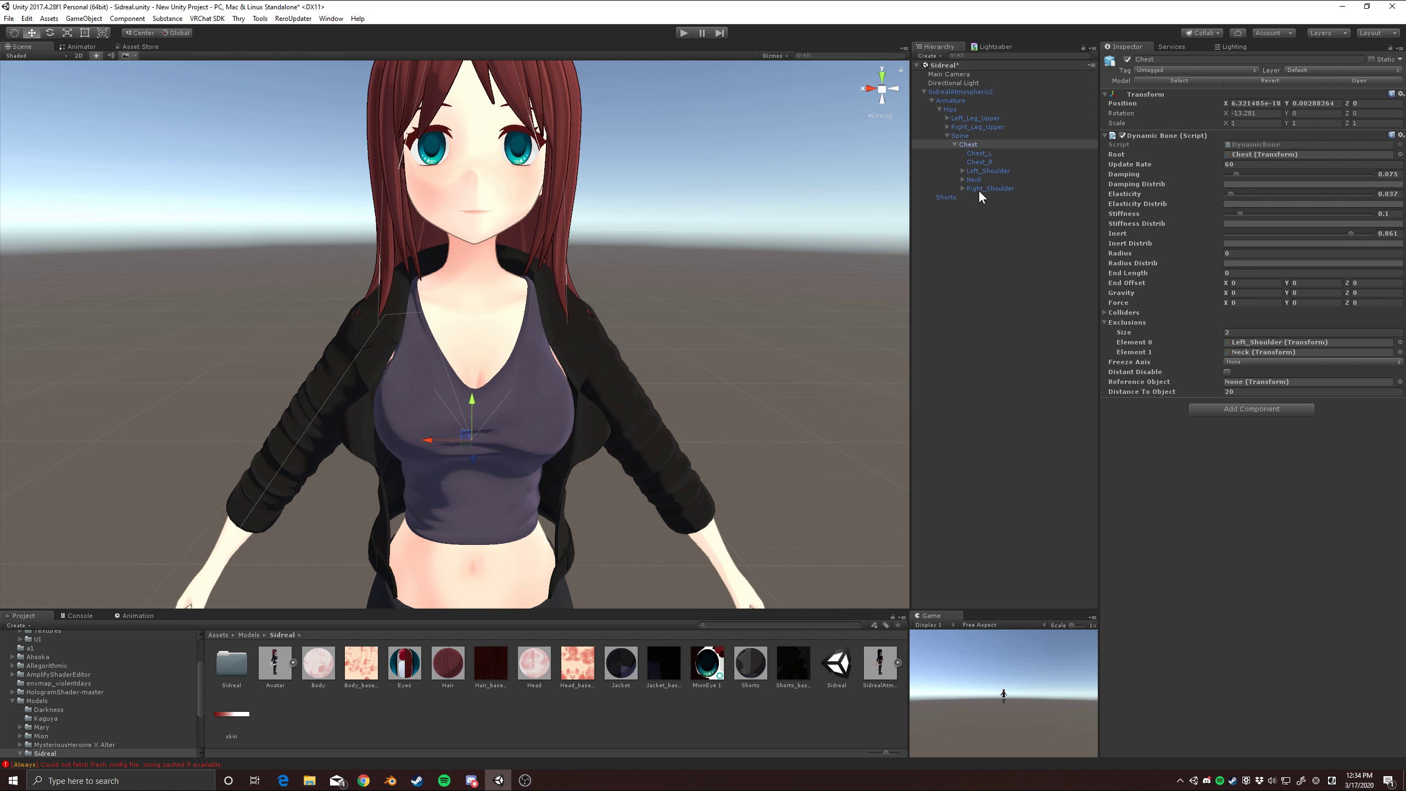
pyautogui.moveTo(978, 189); pyautogui.dragTo(1129, 327)
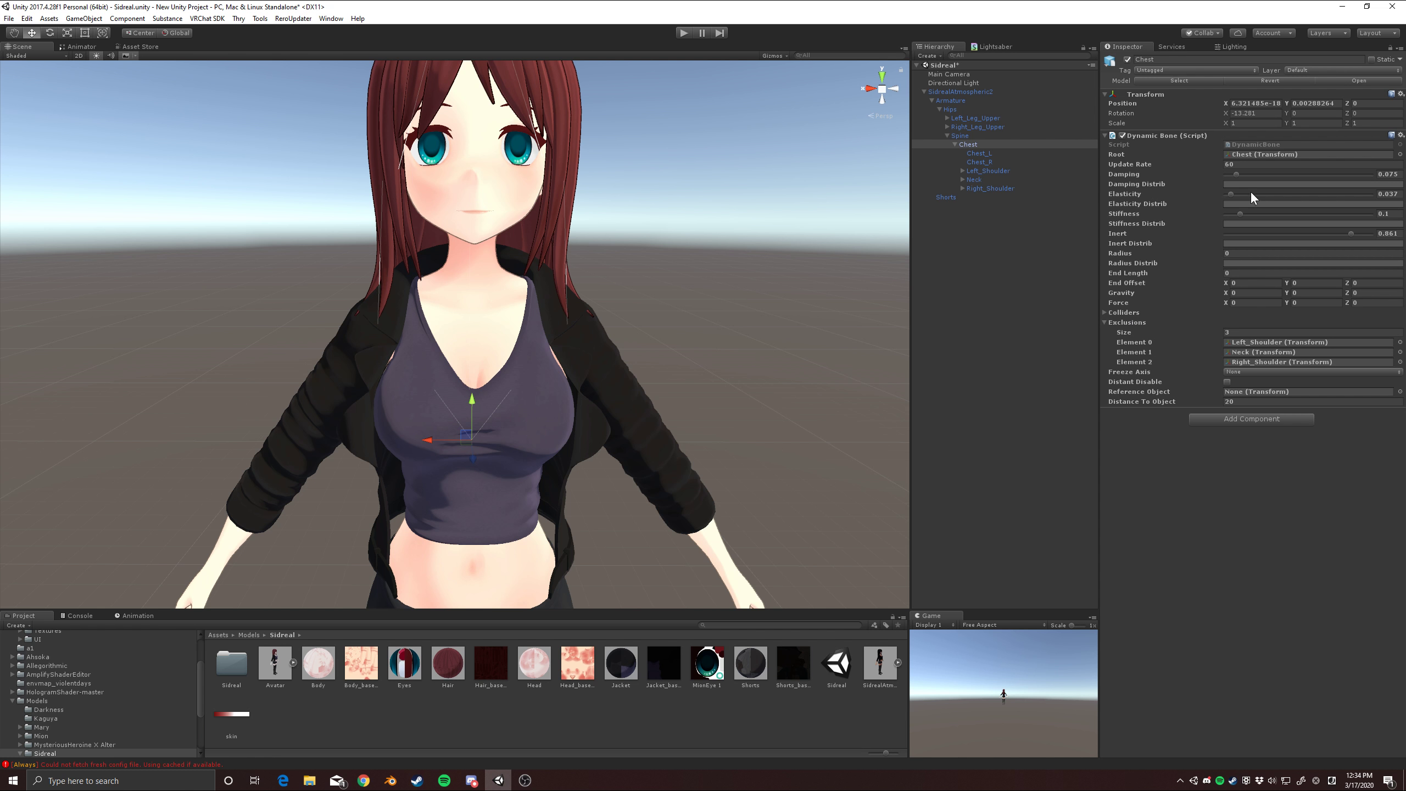
# Step: Set the Chest Dynamic Bone's End Offset to Y -0.03 and Z 0.13
pyautogui.click(1290, 284)
pyautogui.click(1355, 284)
pyautogui.write('0.22')
pyautogui.moveTo(1354, 283); pyautogui.dragTo(1354, 283)
pyautogui.moveTo(488, 319); pyautogui.dragTo(742, 293, button='right')
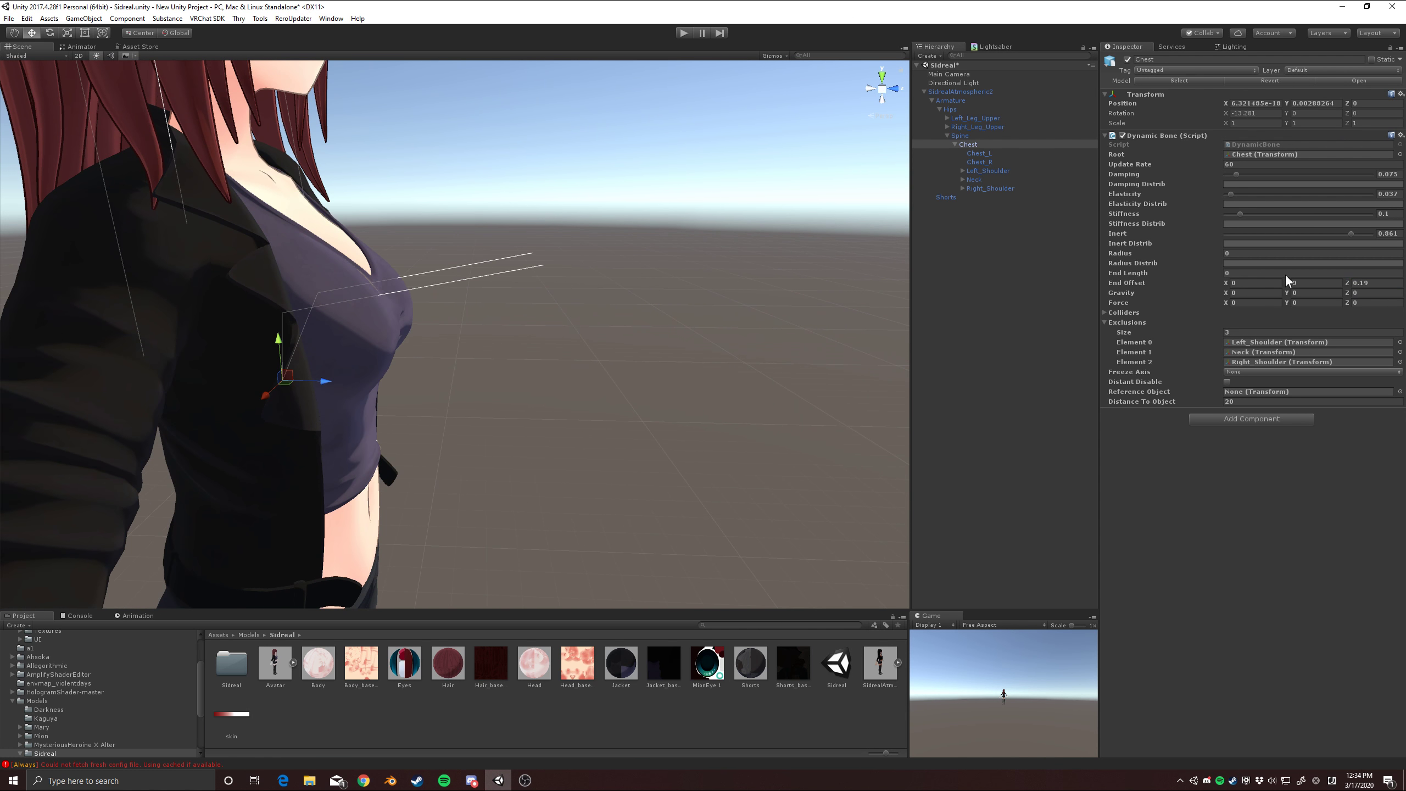
pyautogui.moveTo(1348, 287); pyautogui.dragTo(1288, 287)
pyautogui.moveTo(891, 260); pyautogui.dragTo(736, 274, button='right')
pyautogui.moveTo(736, 274); pyautogui.dragTo(659, 352, button='middle')
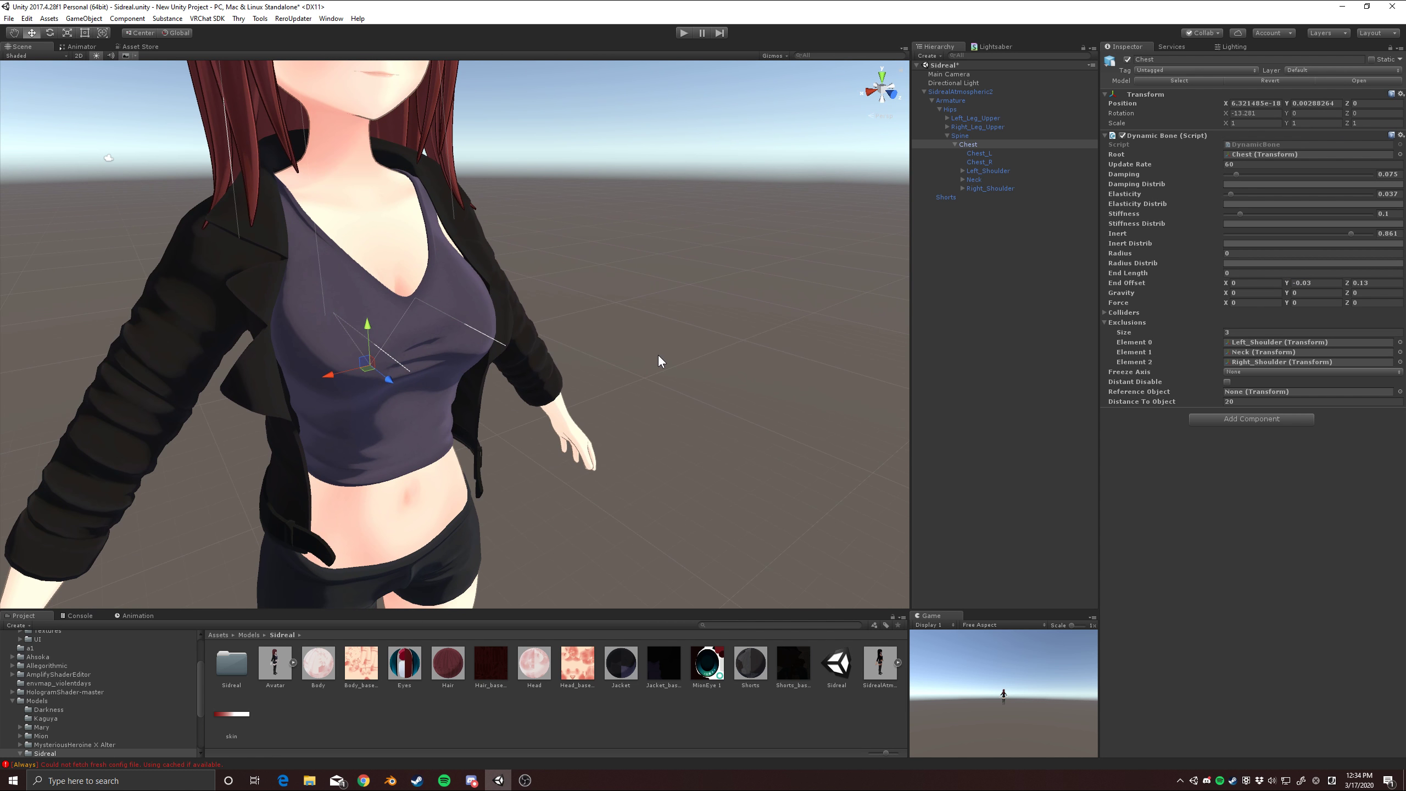
# Step: Enter Play mode and move the Spine bone around to test the chest physics
pyautogui.scroll(2, 658, 355)
pyautogui.click(679, 34)
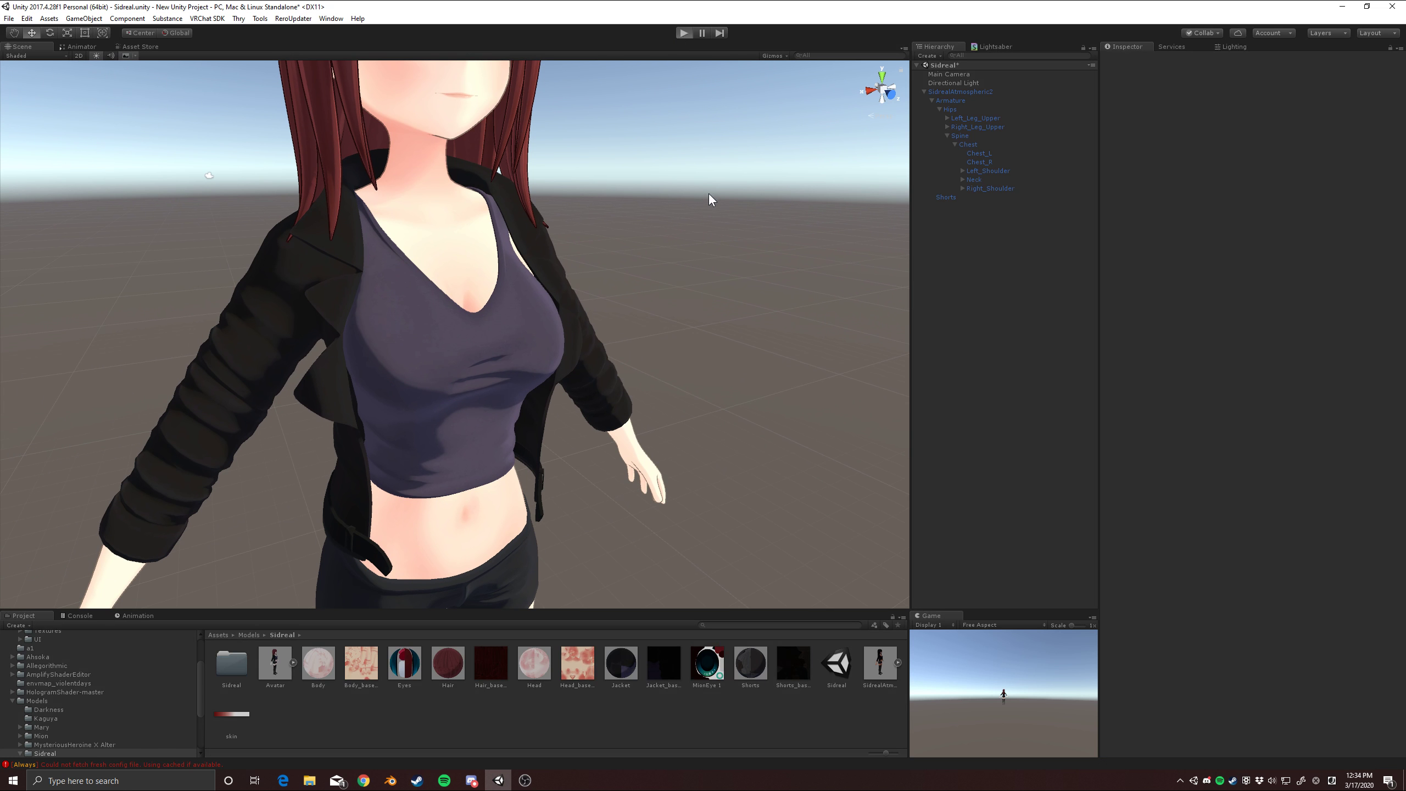
pyautogui.click(970, 144)
pyautogui.click(965, 137)
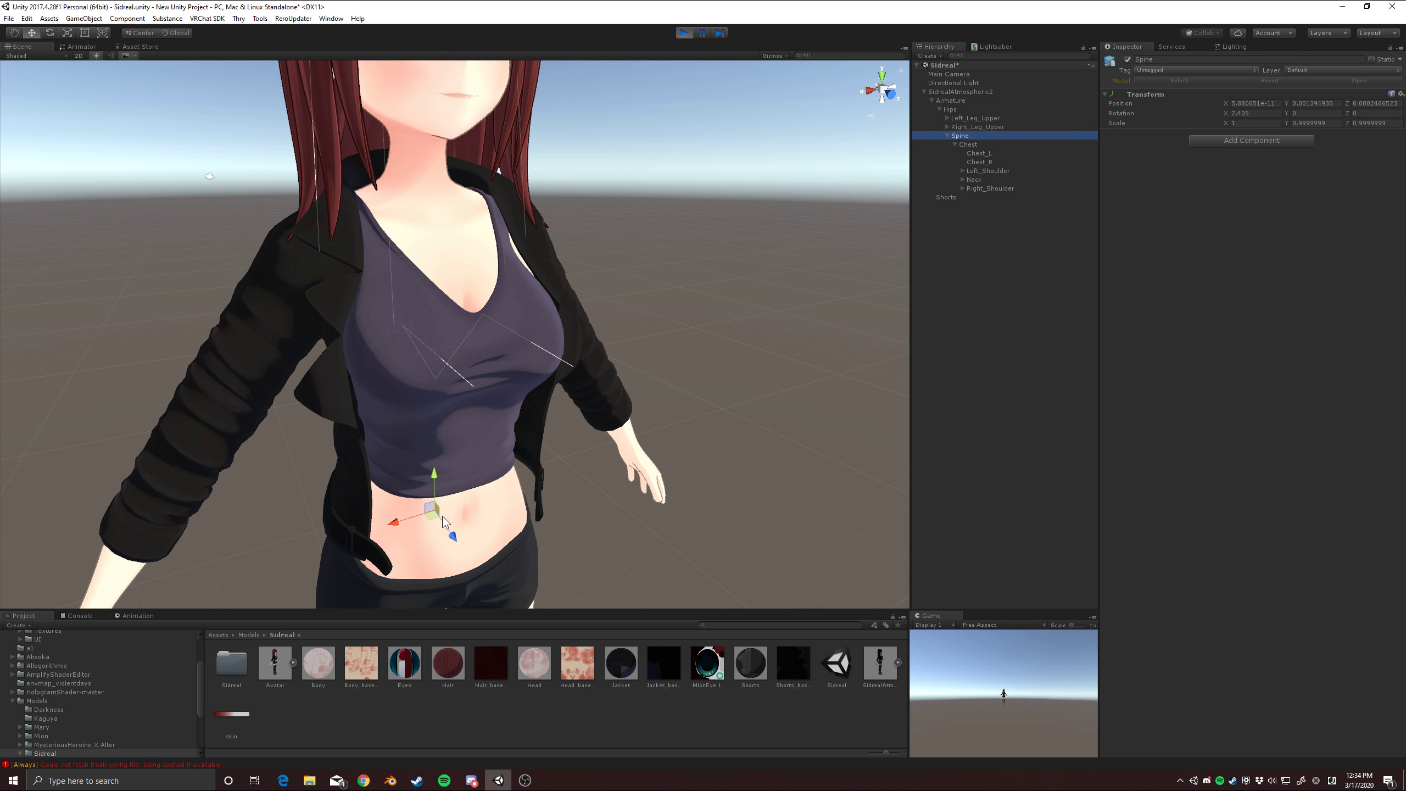
pyautogui.moveTo(430, 510); pyautogui.dragTo(398, 501)
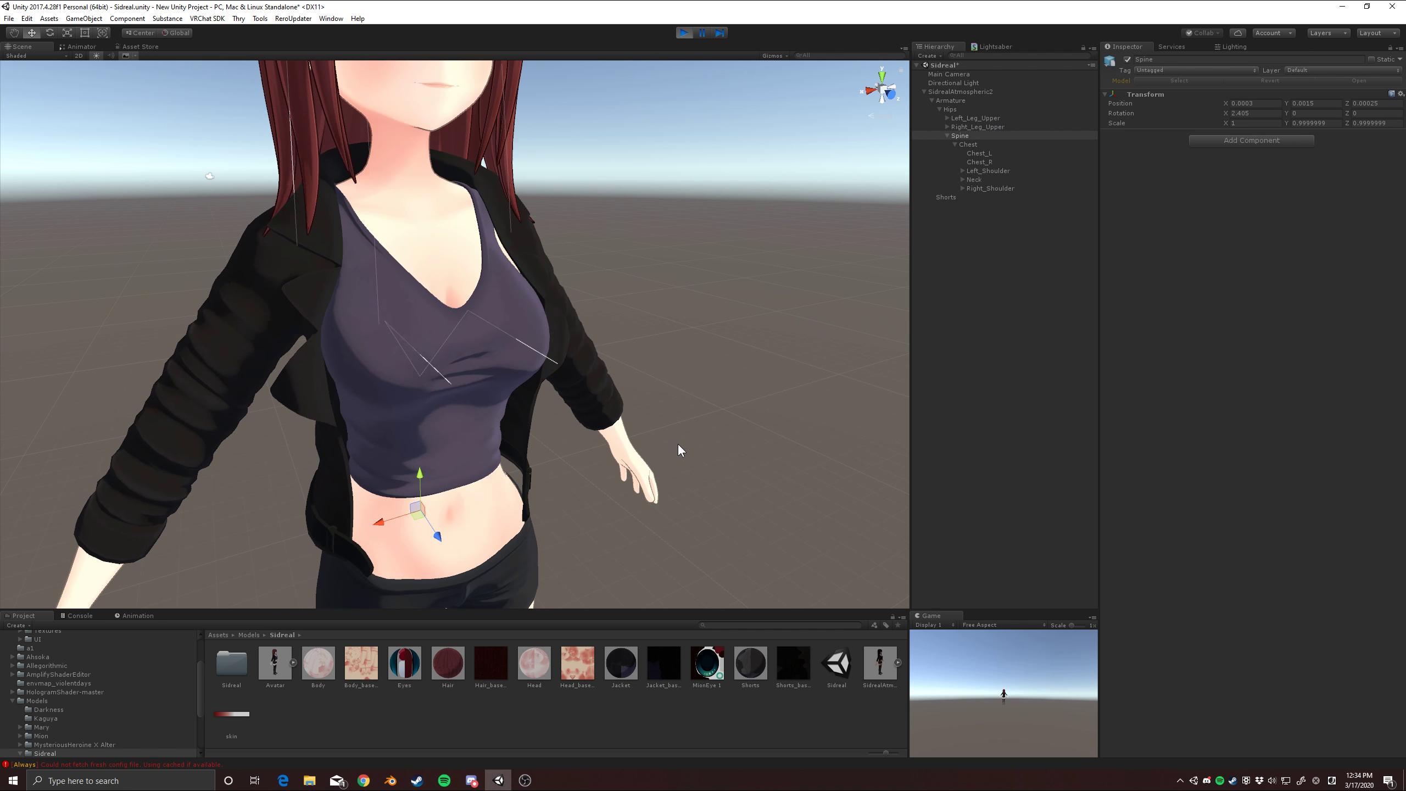
# Step: Rotate the Spine bone in Play mode to test how the chest bones react
pyautogui.click(990, 162)
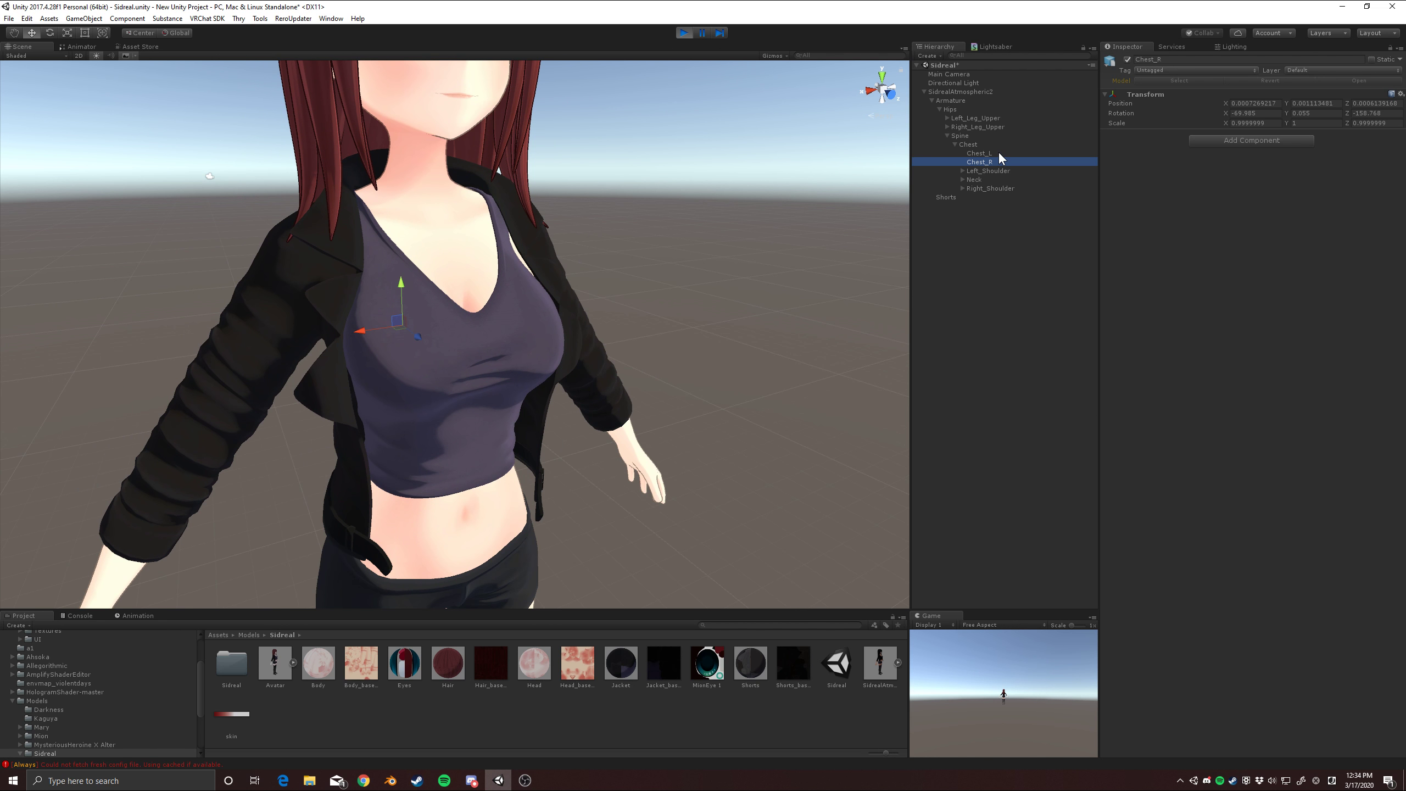
pyautogui.click(972, 144)
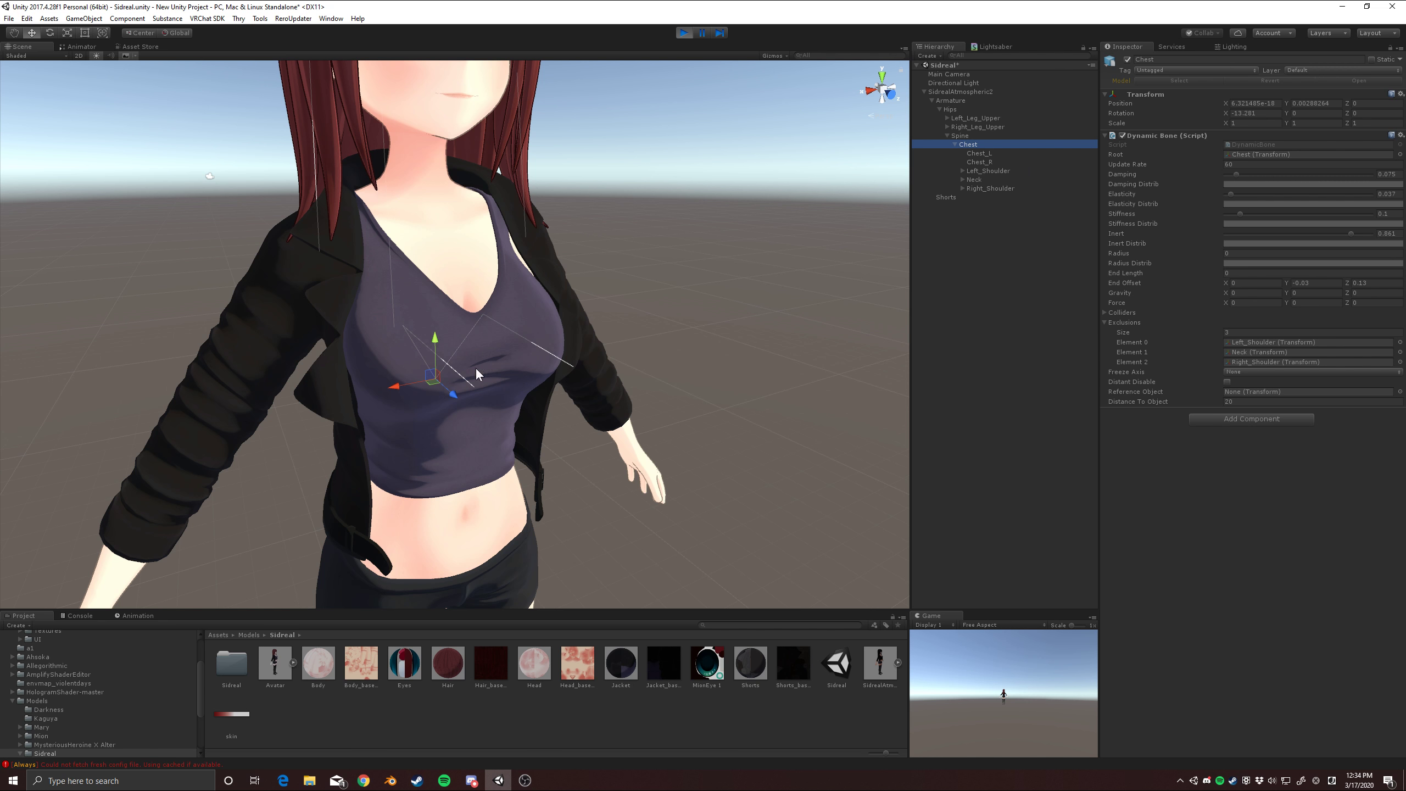
pyautogui.click(49, 33)
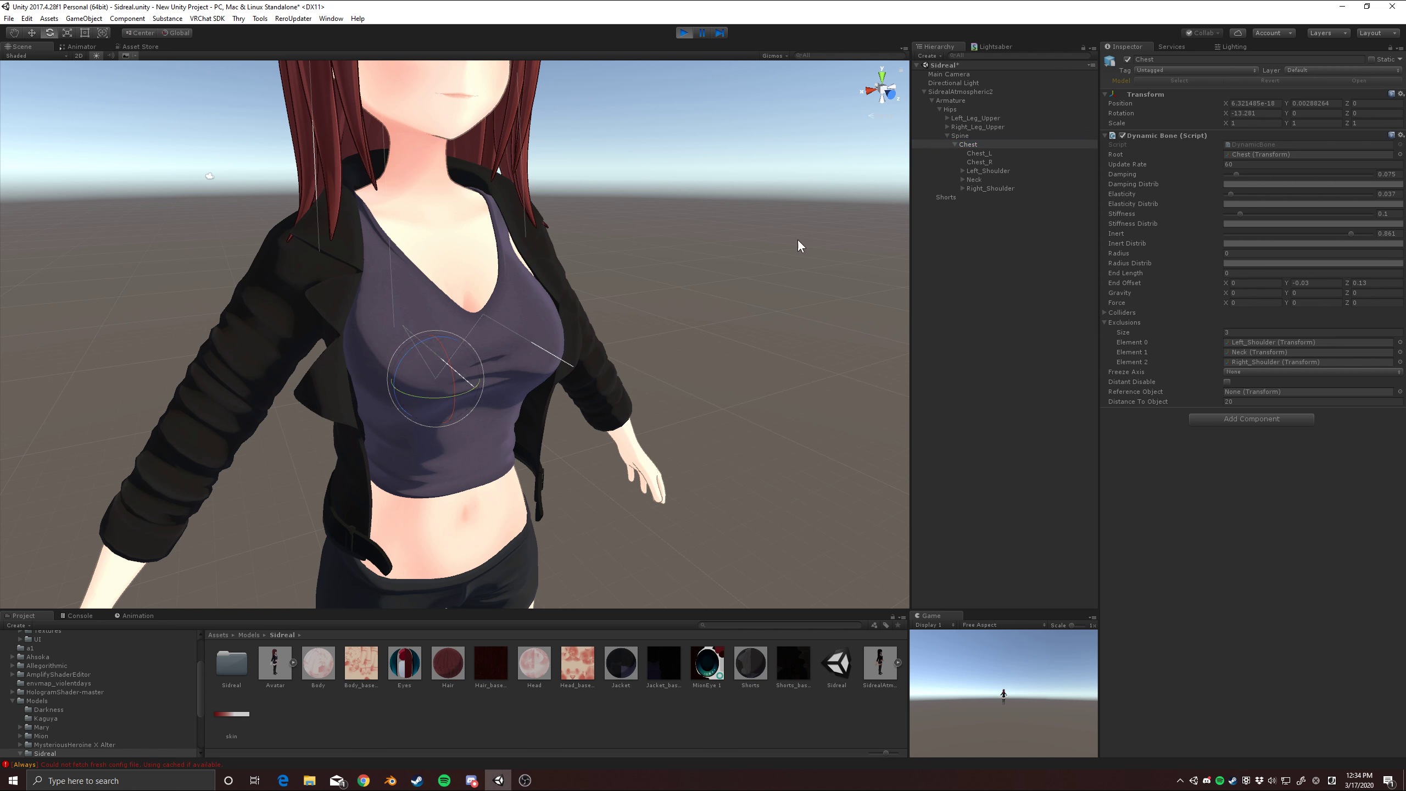
pyautogui.click(964, 135)
pyautogui.moveTo(448, 508)
pyautogui.mouseDown()
pyautogui.moveTo(394, 534)
pyautogui.moveTo(441, 541)
pyautogui.moveTo(446, 519)
pyautogui.mouseUp()
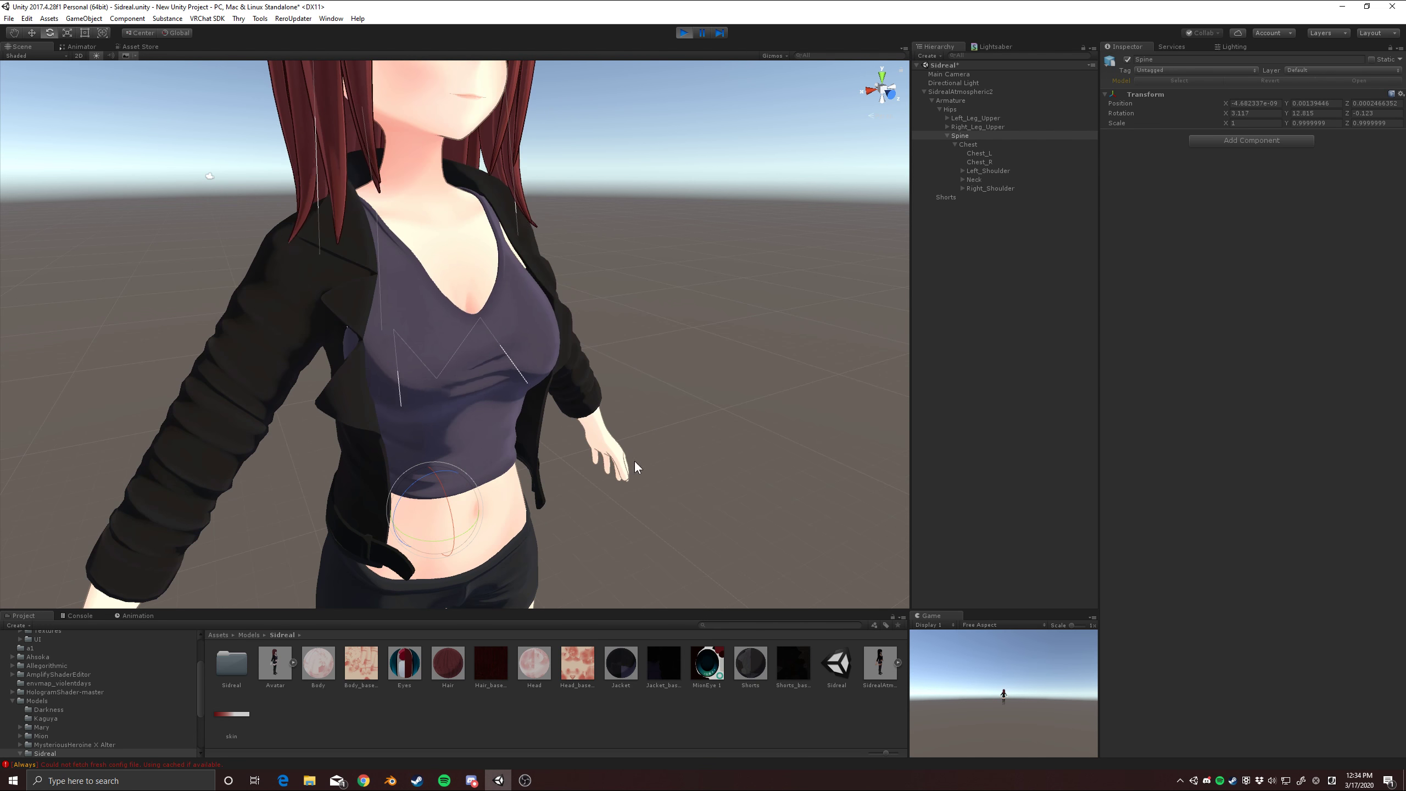
# Step: Apply the flat constant preset curve to the Chest Dynamic Bone's Elasticity Distrib
pyautogui.click(992, 171)
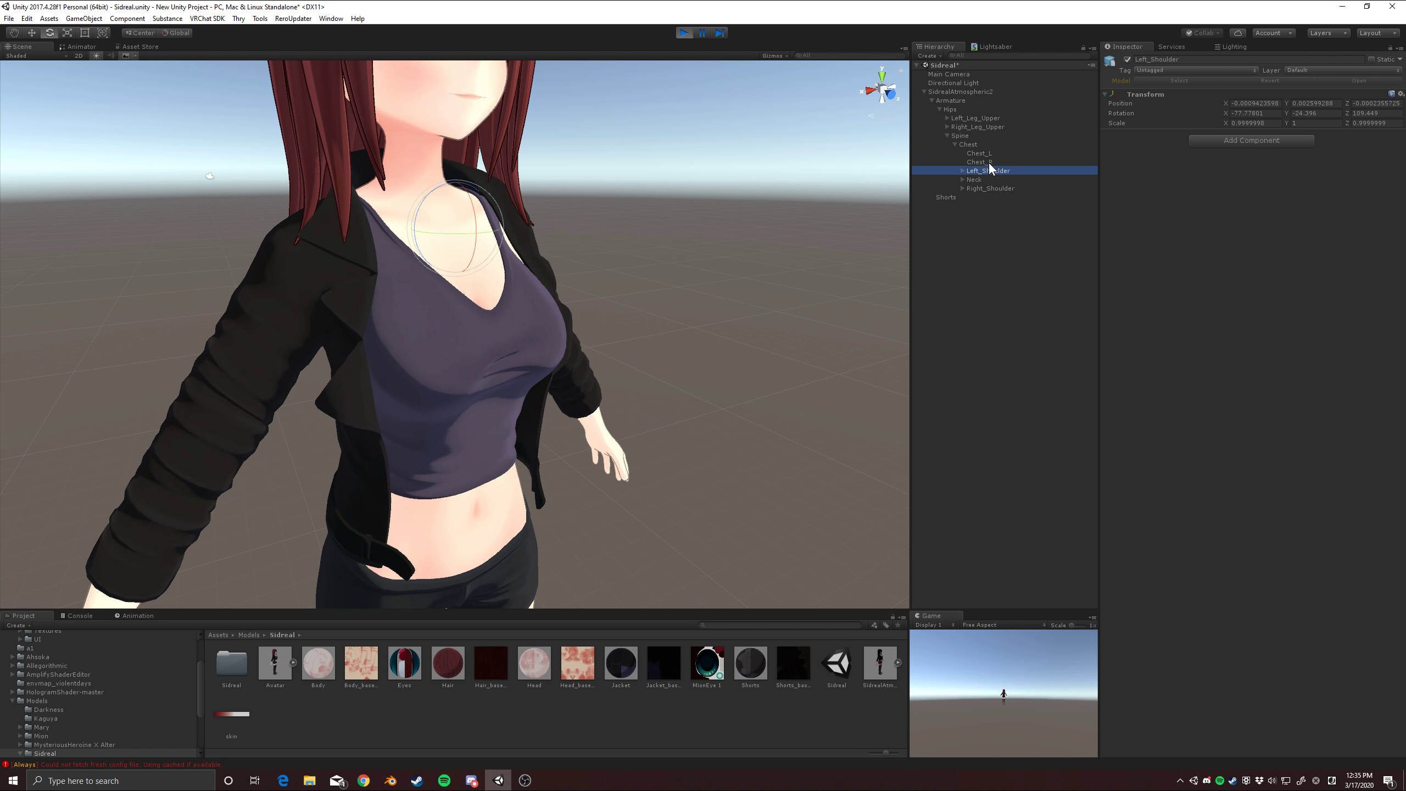
pyautogui.click(989, 162)
pyautogui.click(975, 144)
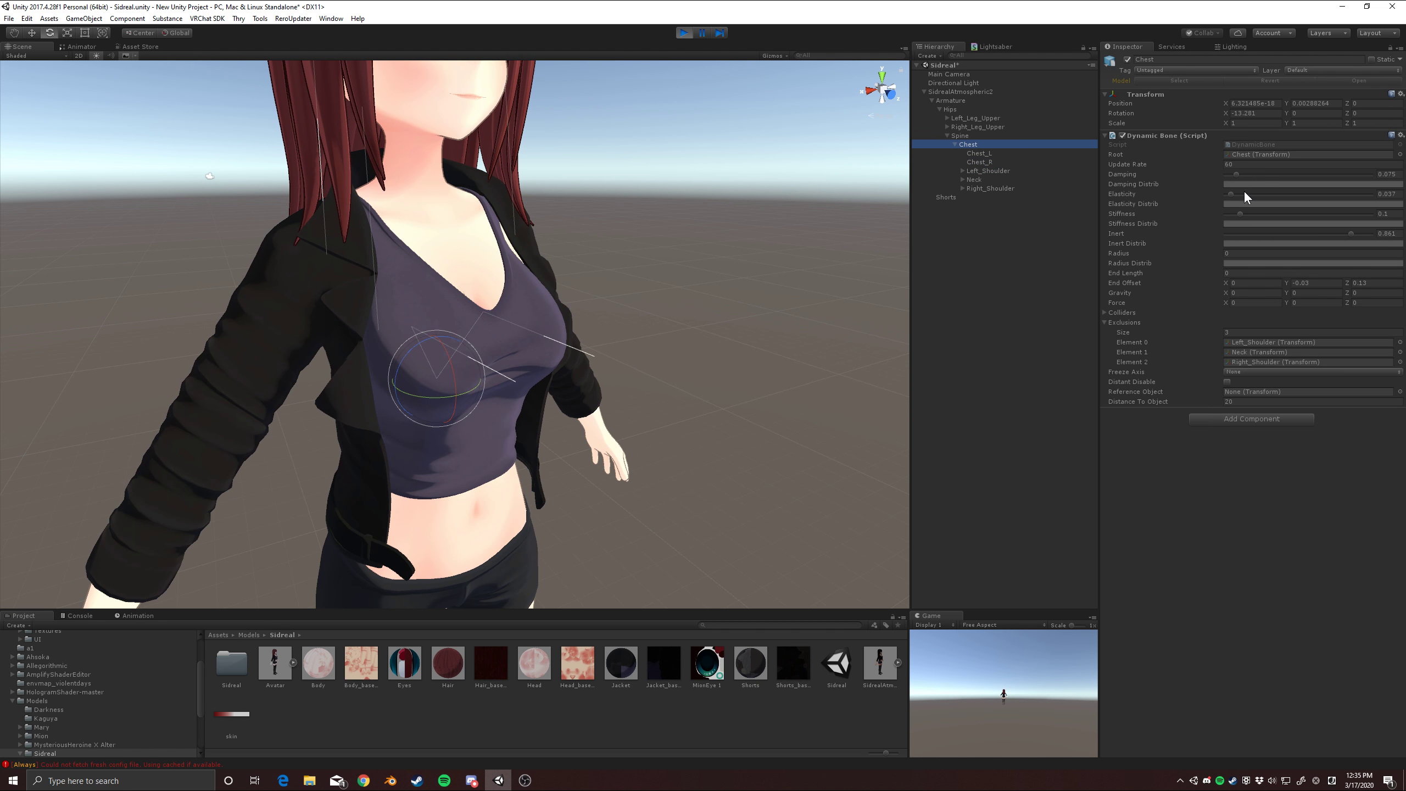
pyautogui.click(1240, 204)
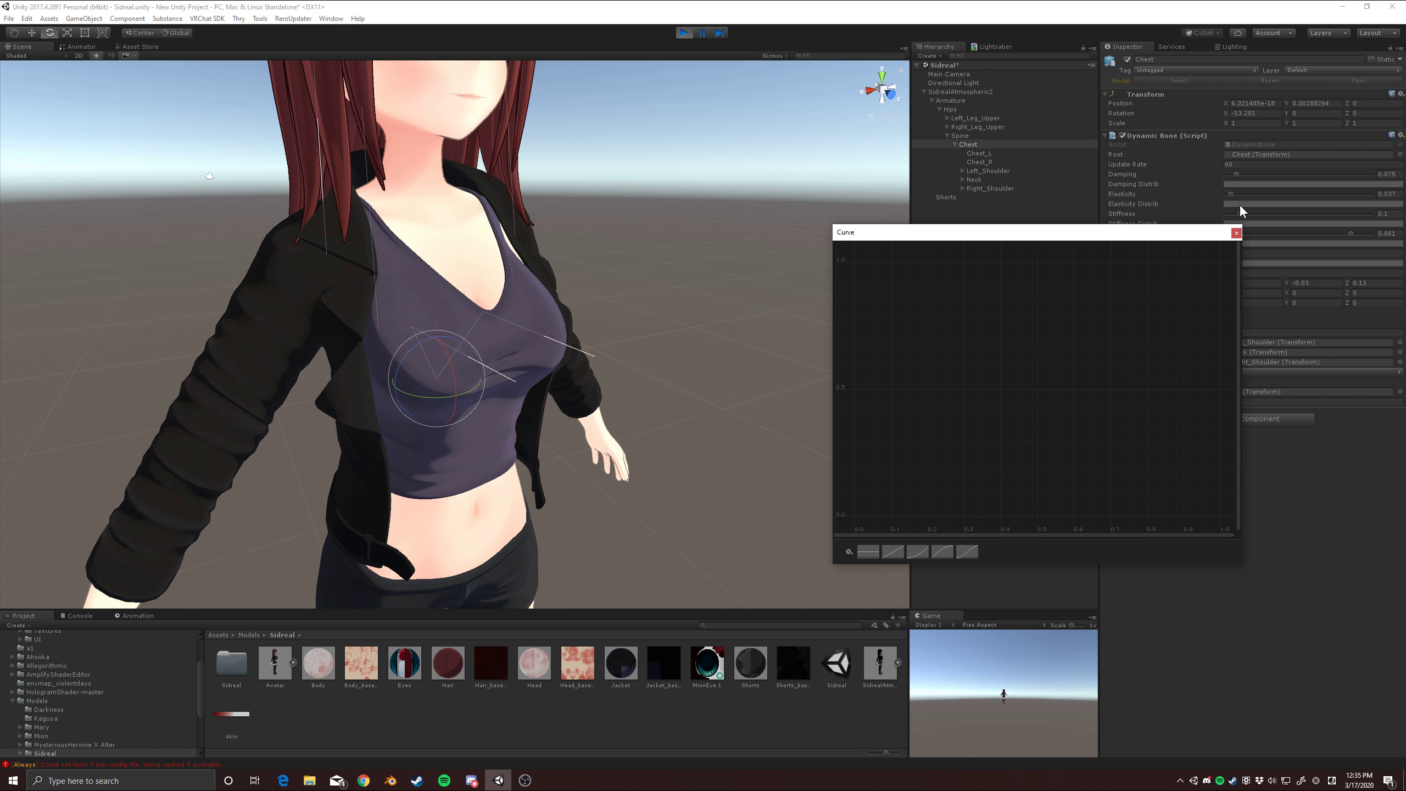
pyautogui.click(867, 554)
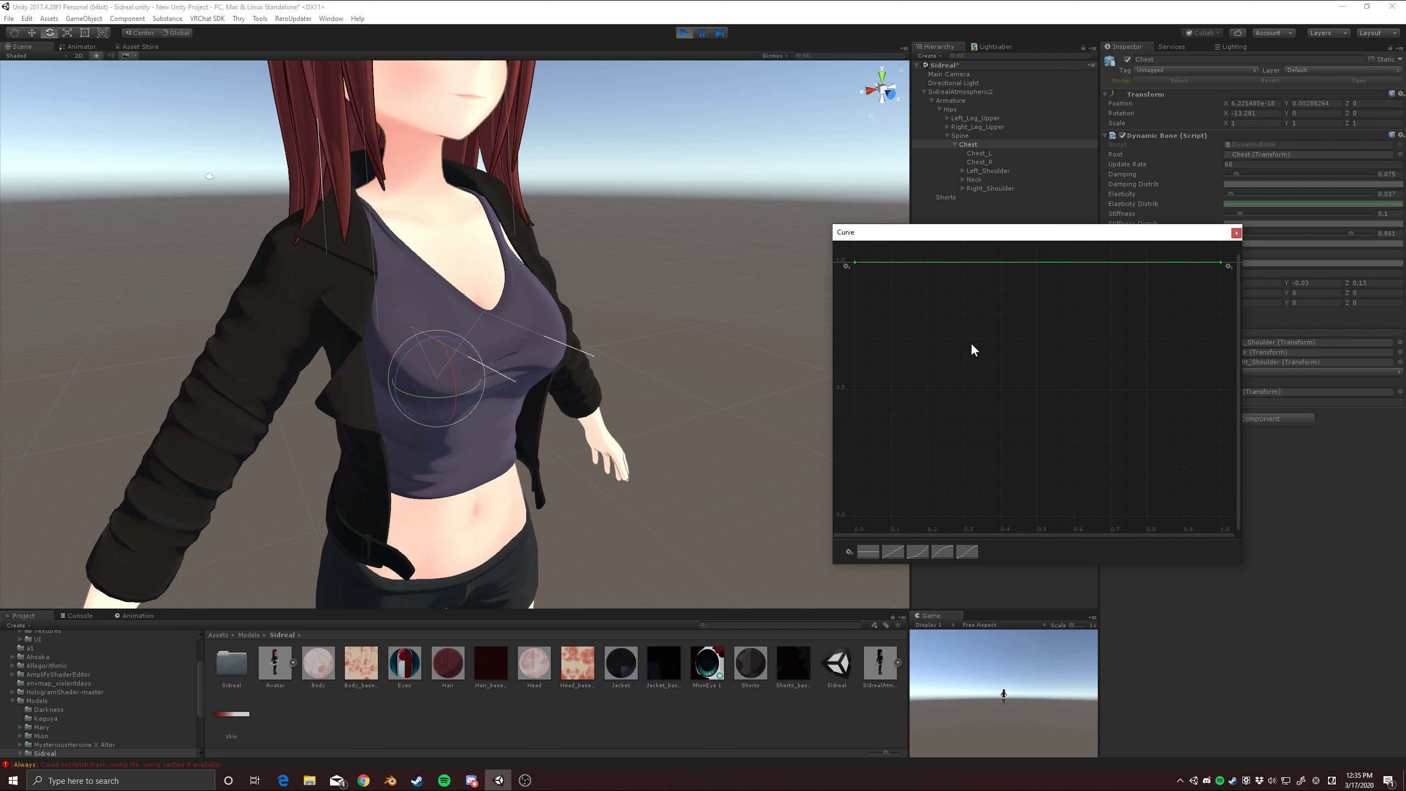
pyautogui.click(1236, 233)
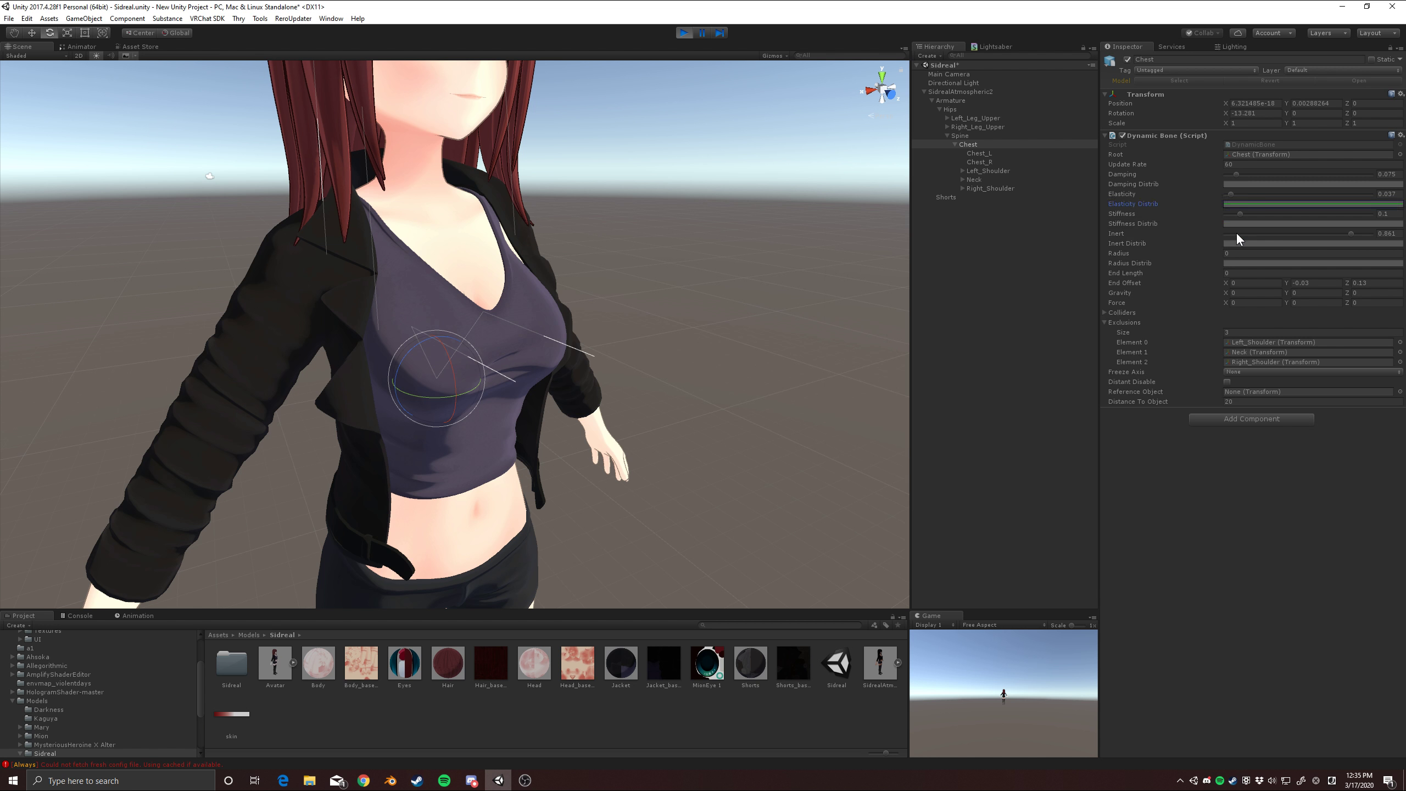
# Step: Set the Chest's Elasticity to 1 and lower the first key of its Elasticity Distrib curve to form an S-shaped rise
pyautogui.click(1396, 195)
pyautogui.click(1342, 205)
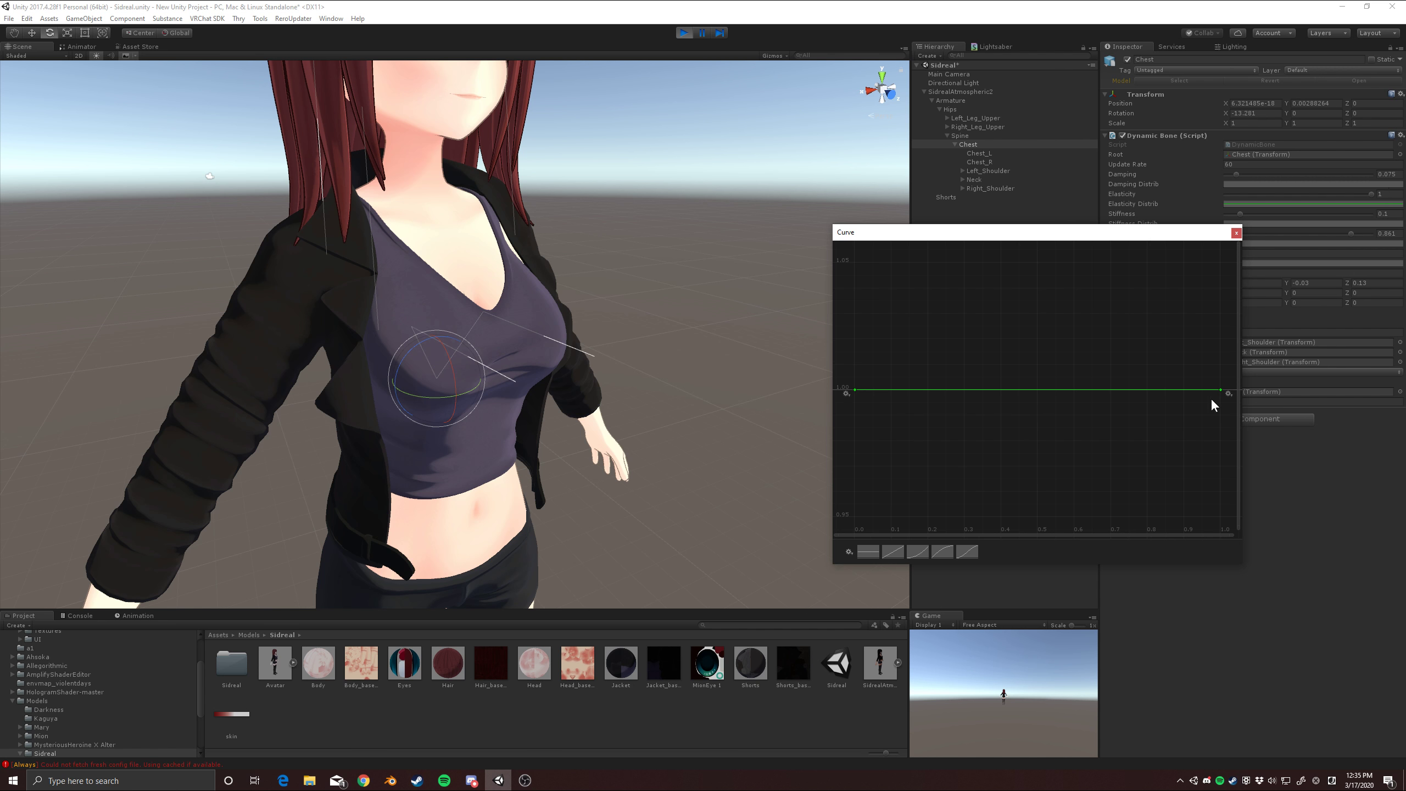
pyautogui.moveTo(890, 376); pyautogui.dragTo(930, 315, button='middle')
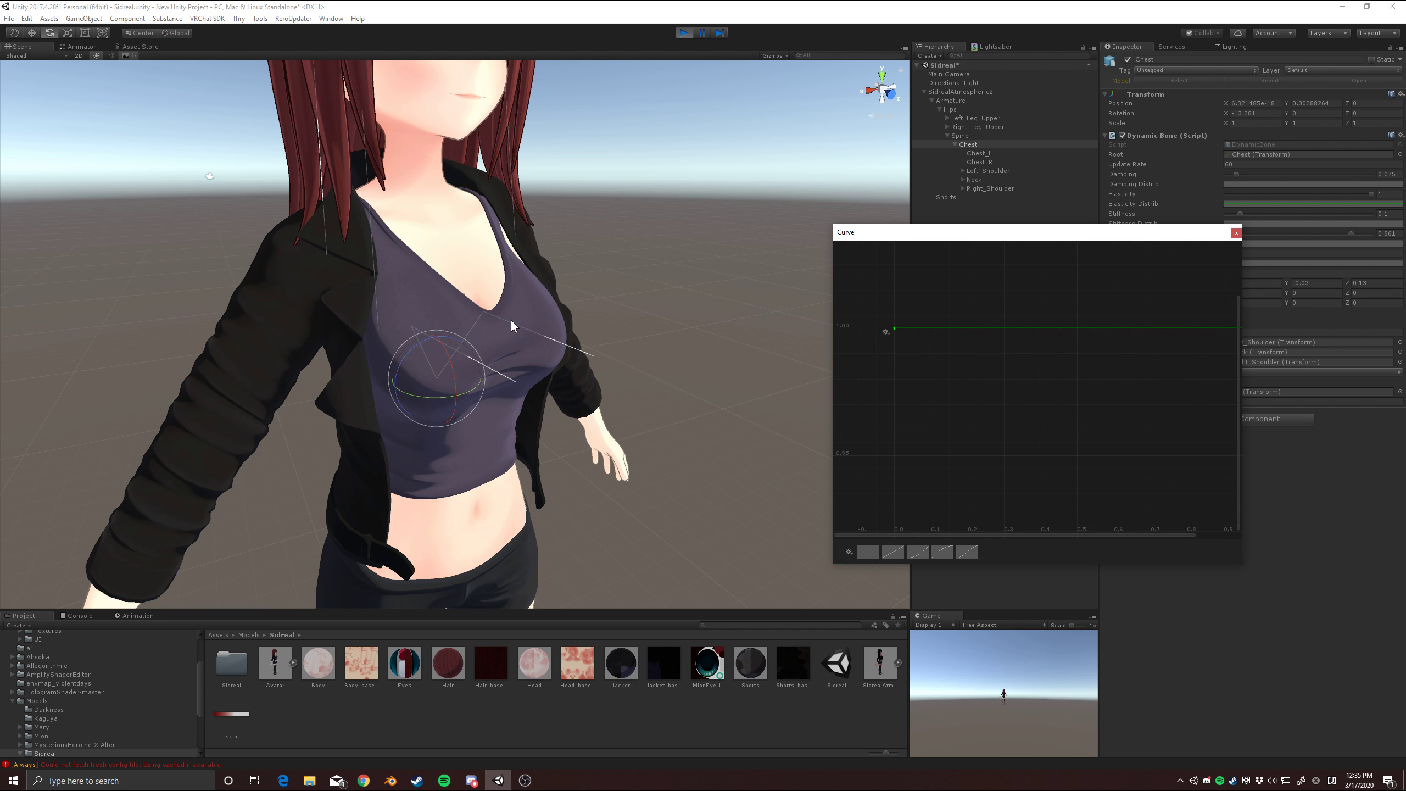
pyautogui.moveTo(895, 328); pyautogui.dragTo(897, 454)
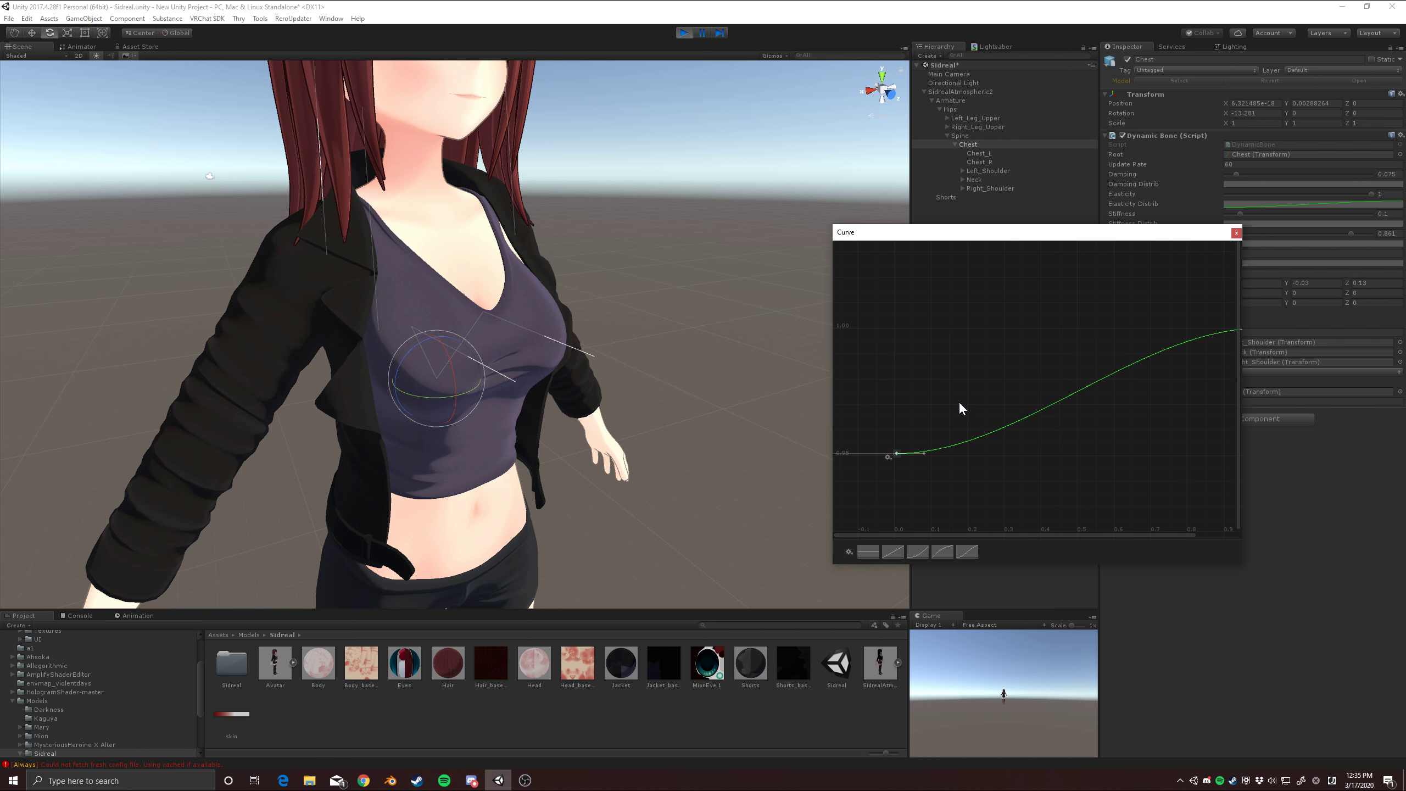
pyautogui.press('a')
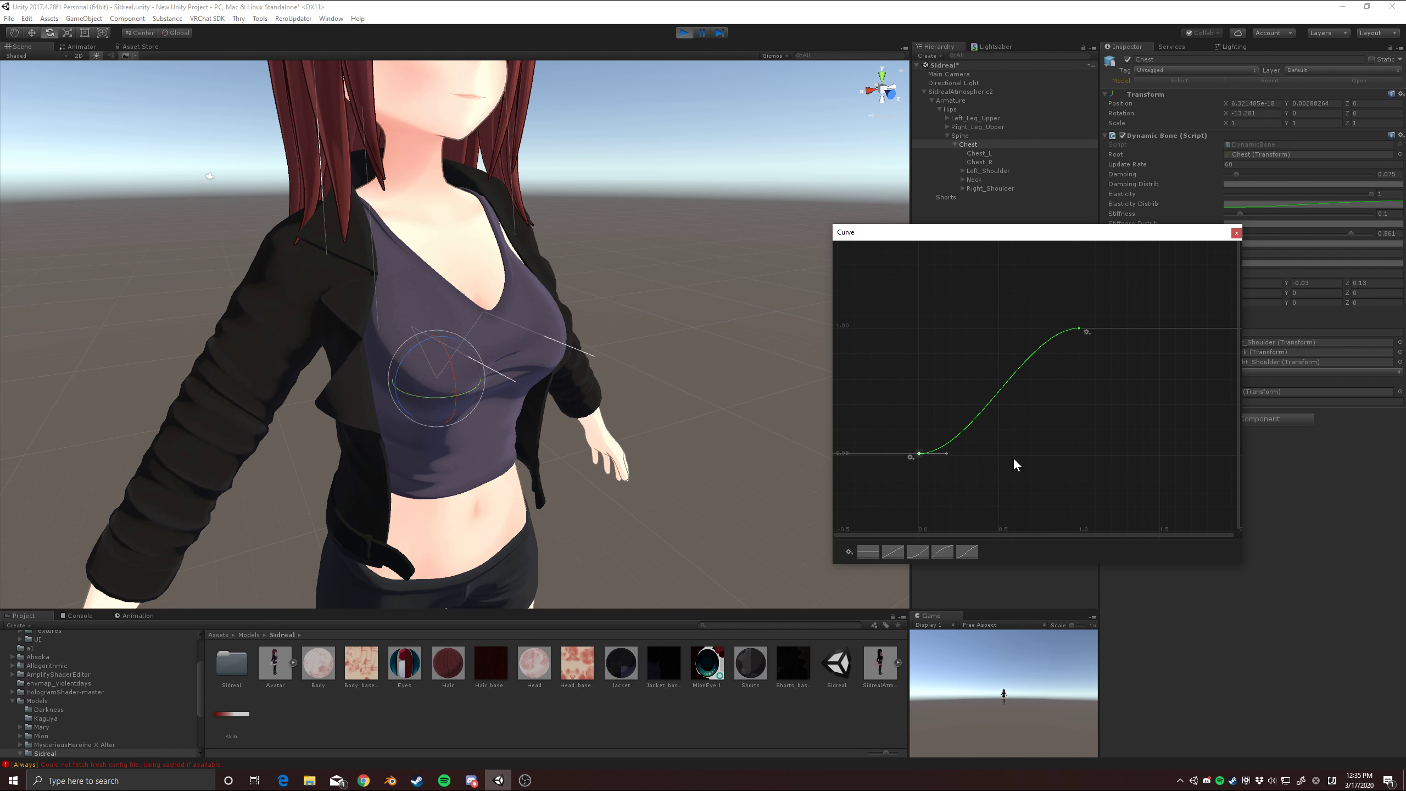
# Step: Lower the Elasticity Distrib curve's first key to about 0.2 and its last key to 0, forming a descending curve
pyautogui.keyDown('shift'); pyautogui.scroll(-8, 1002, 459); pyautogui.keyUp('shift')
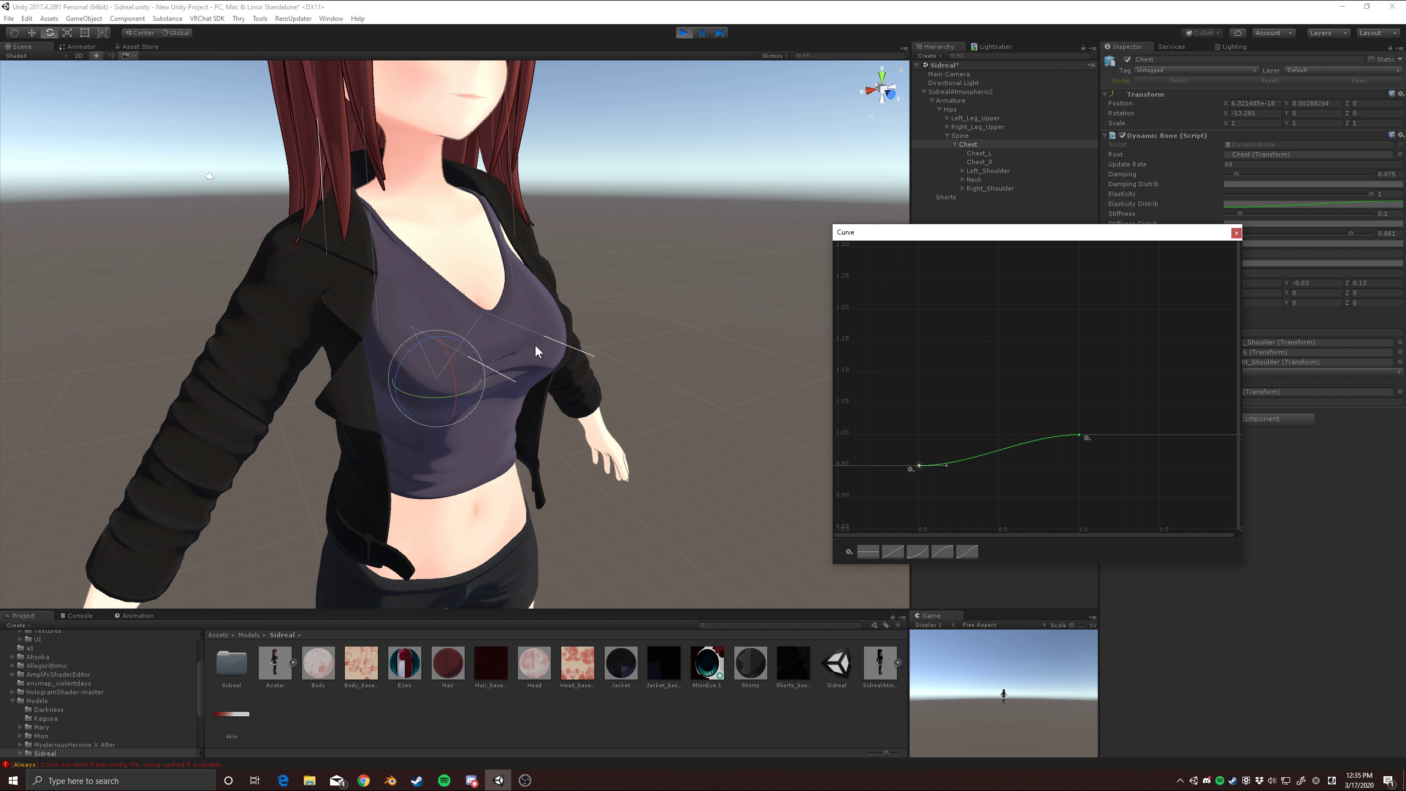
pyautogui.keyDown('shift'); pyautogui.scroll(-6, 971, 480); pyautogui.keyUp('shift')
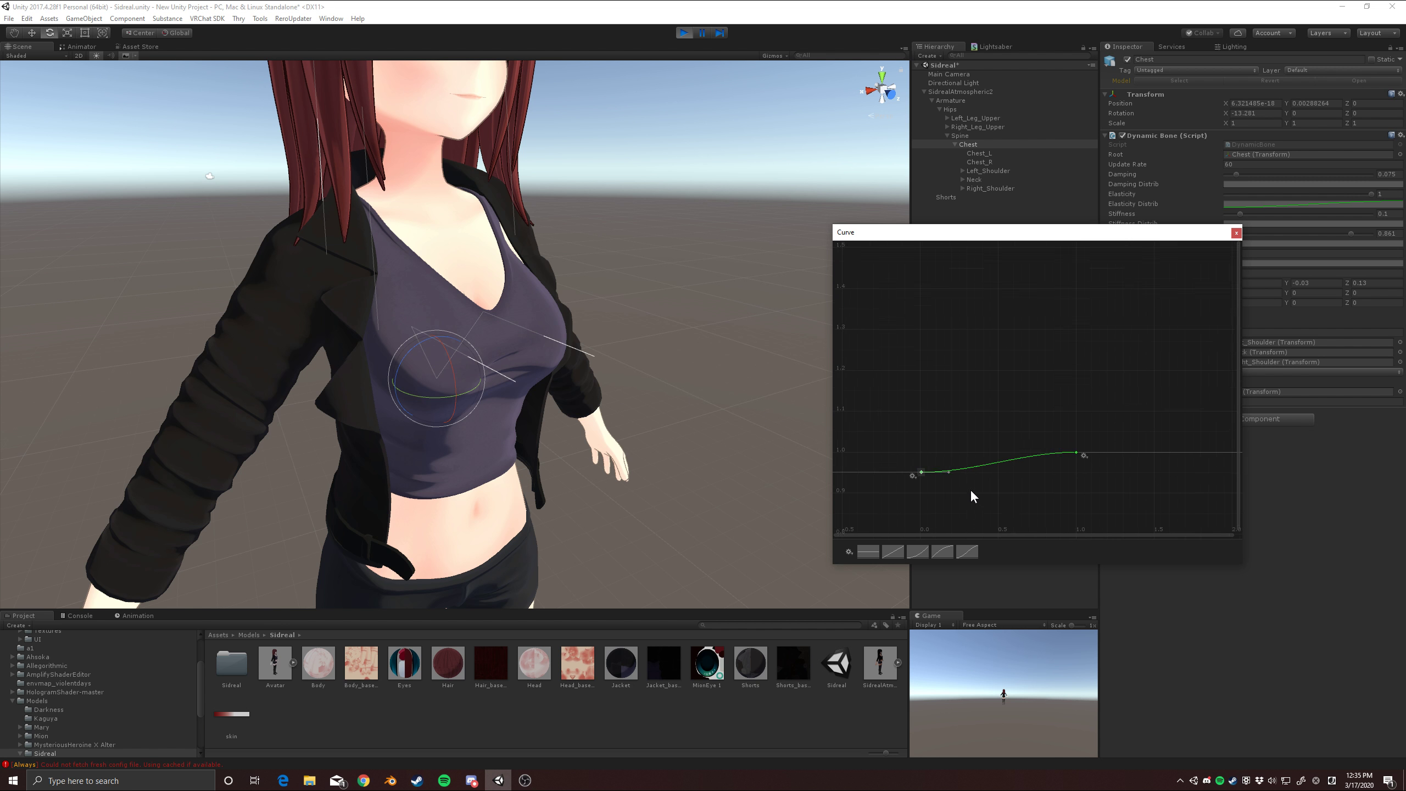
pyautogui.keyDown('shift'); pyautogui.scroll(-6, 970, 443); pyautogui.keyUp('shift')
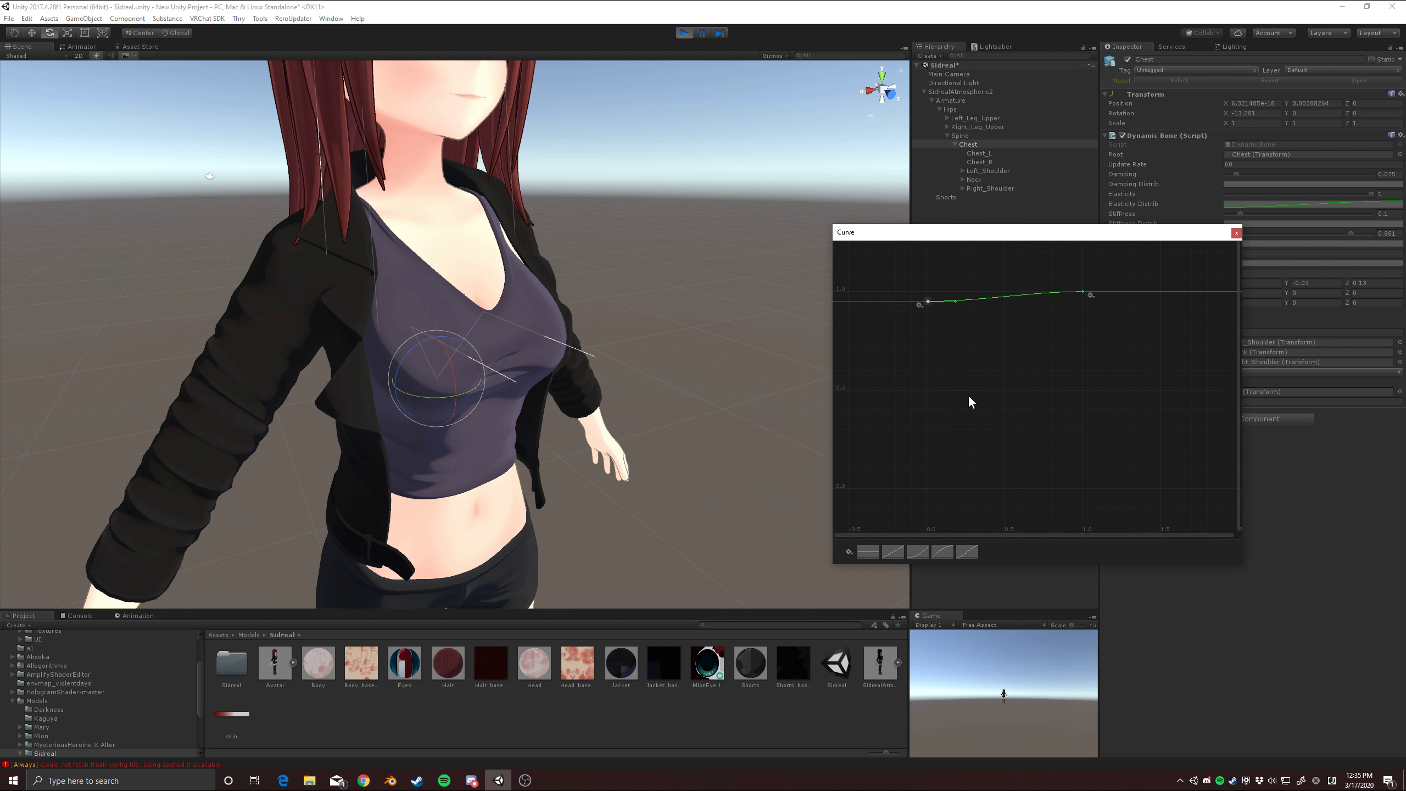
pyautogui.keyDown('ctrl'); pyautogui.scroll(5, 935, 360); pyautogui.keyUp('ctrl')
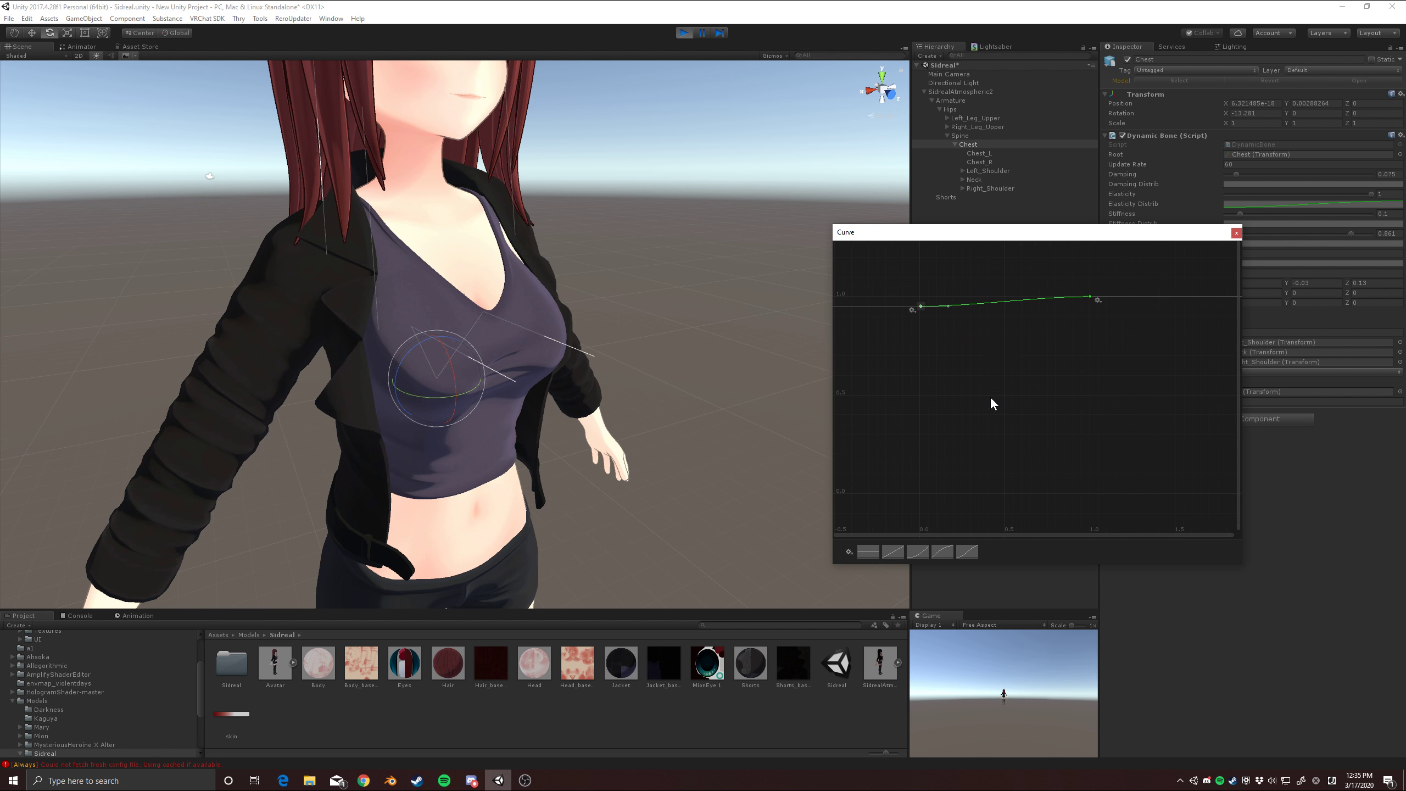
pyautogui.moveTo(913, 304); pyautogui.dragTo(924, 451)
pyautogui.moveTo(1134, 293); pyautogui.dragTo(1132, 496)
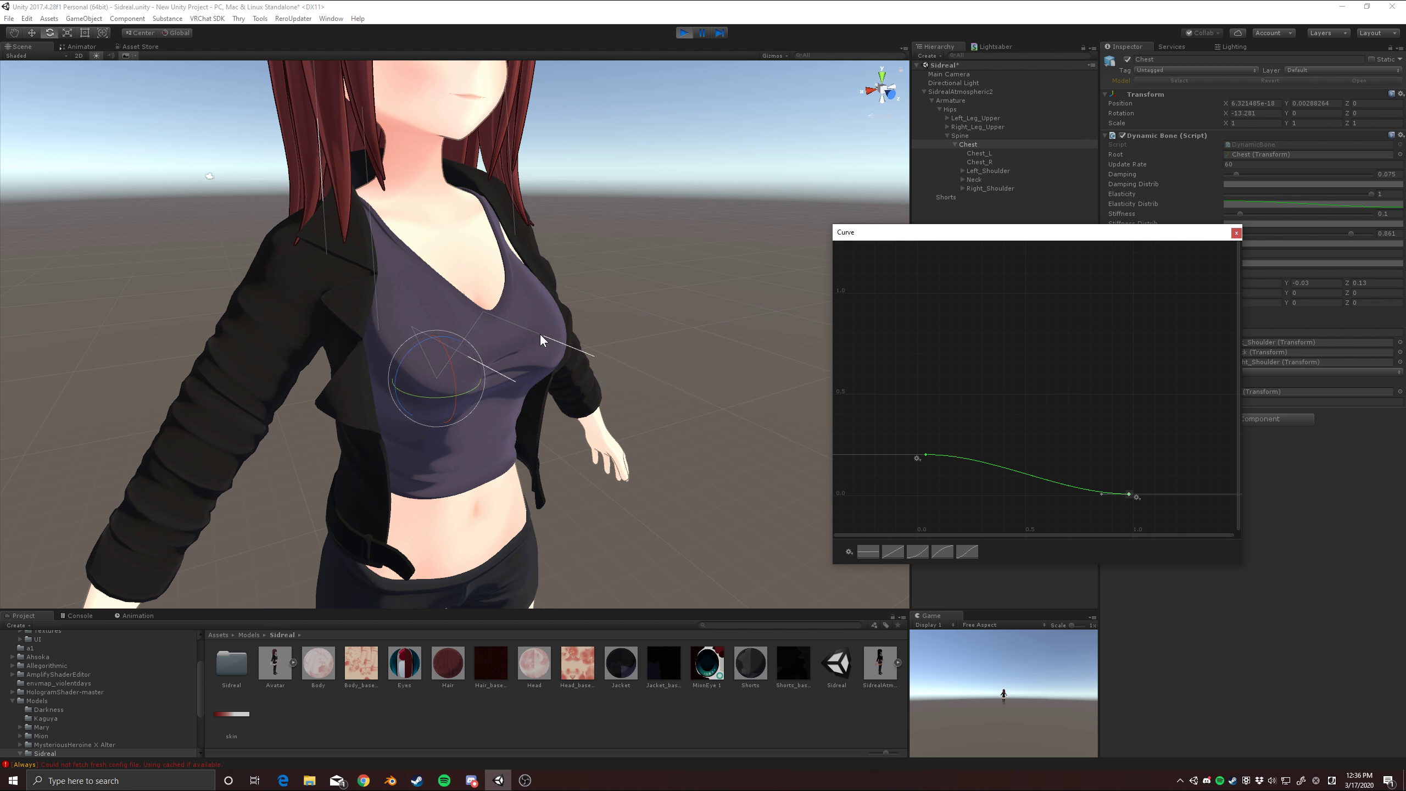
# Step: Add a middle key to the Elasticity Distrib curve at about 0.46 with a value of about 0.2, keeping the first half level
pyautogui.doubleClick(1009, 470)
pyautogui.moveTo(1008, 474); pyautogui.dragTo(1018, 460)
pyautogui.moveTo(1013, 459); pyautogui.dragTo(1004, 402, button='middle')
pyautogui.scroll(10, 1006, 404)
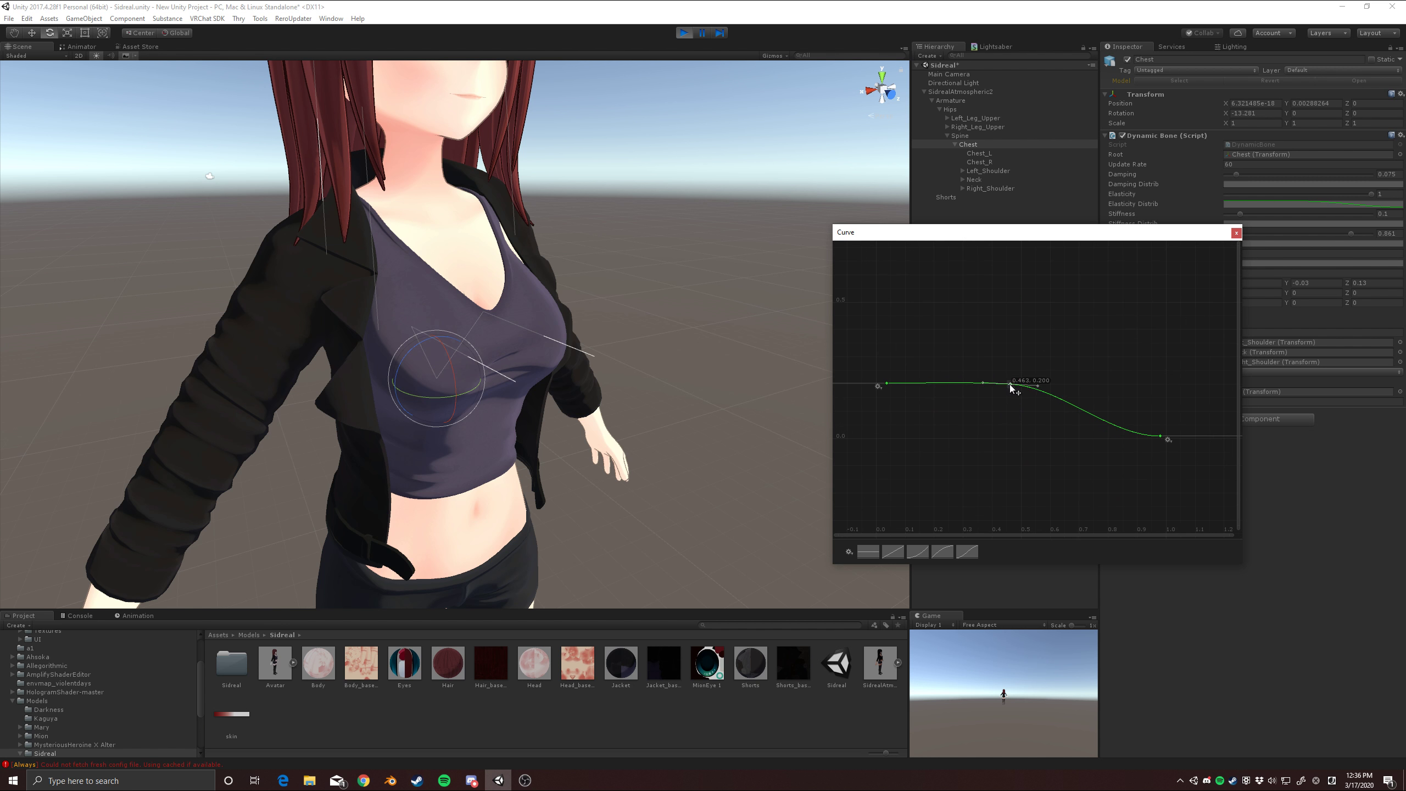
pyautogui.moveTo(1010, 385); pyautogui.dragTo(1013, 385)
# Step: Add another key beside the middle one, lower it to about 0 for a sharp drop, adjust the end key and close the curve editor
pyautogui.doubleClick(1054, 398)
pyautogui.moveTo(1031, 384); pyautogui.dragTo(1015, 432)
pyautogui.moveTo(1161, 437); pyautogui.dragTo(1171, 433)
pyautogui.click(1237, 235)
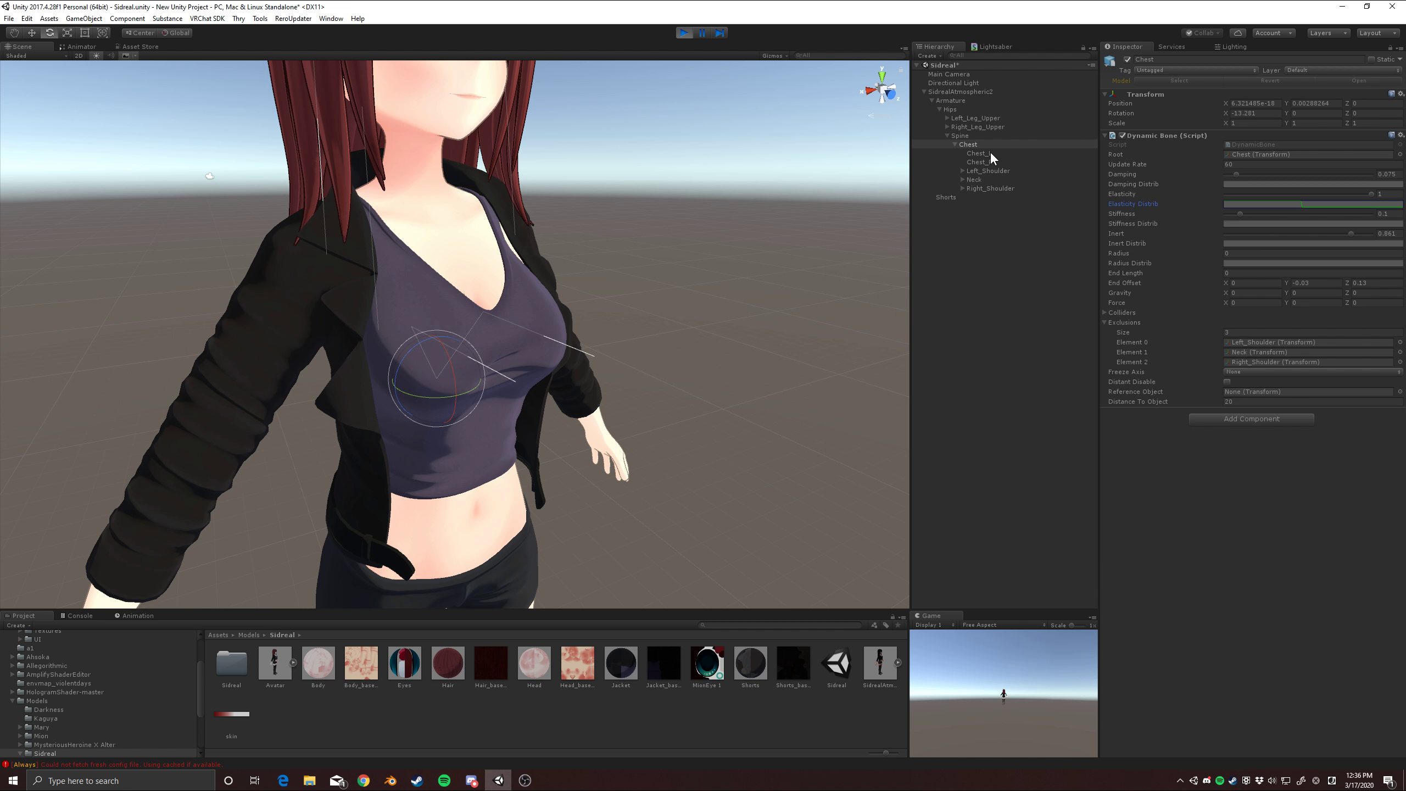
# Step: Rotate the Spine bone back and forth to test the chest physics with the stepped elasticity curve
pyautogui.click(963, 135)
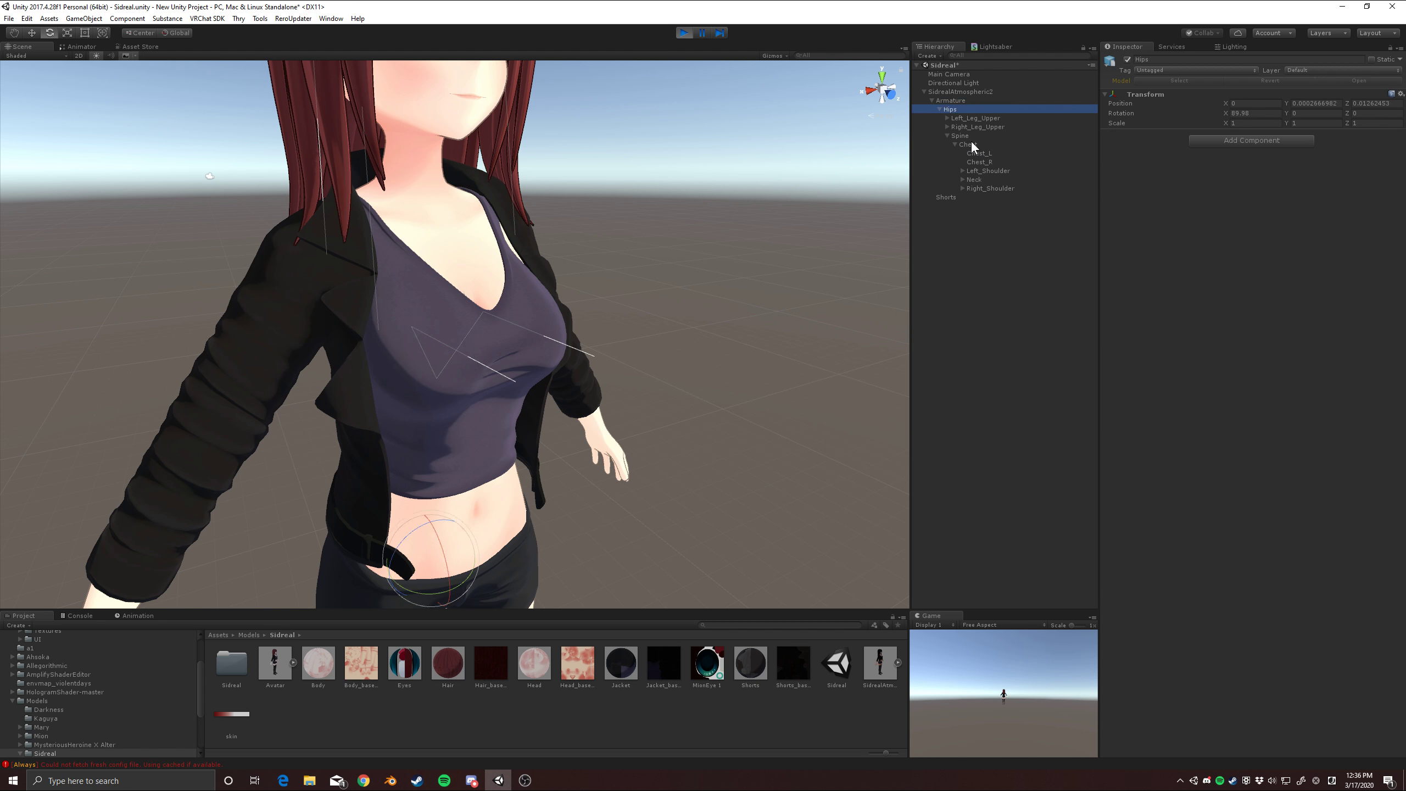
pyautogui.moveTo(428, 544)
pyautogui.mouseDown()
pyautogui.moveTo(441, 545)
pyautogui.moveTo(425, 545)
pyautogui.mouseUp()
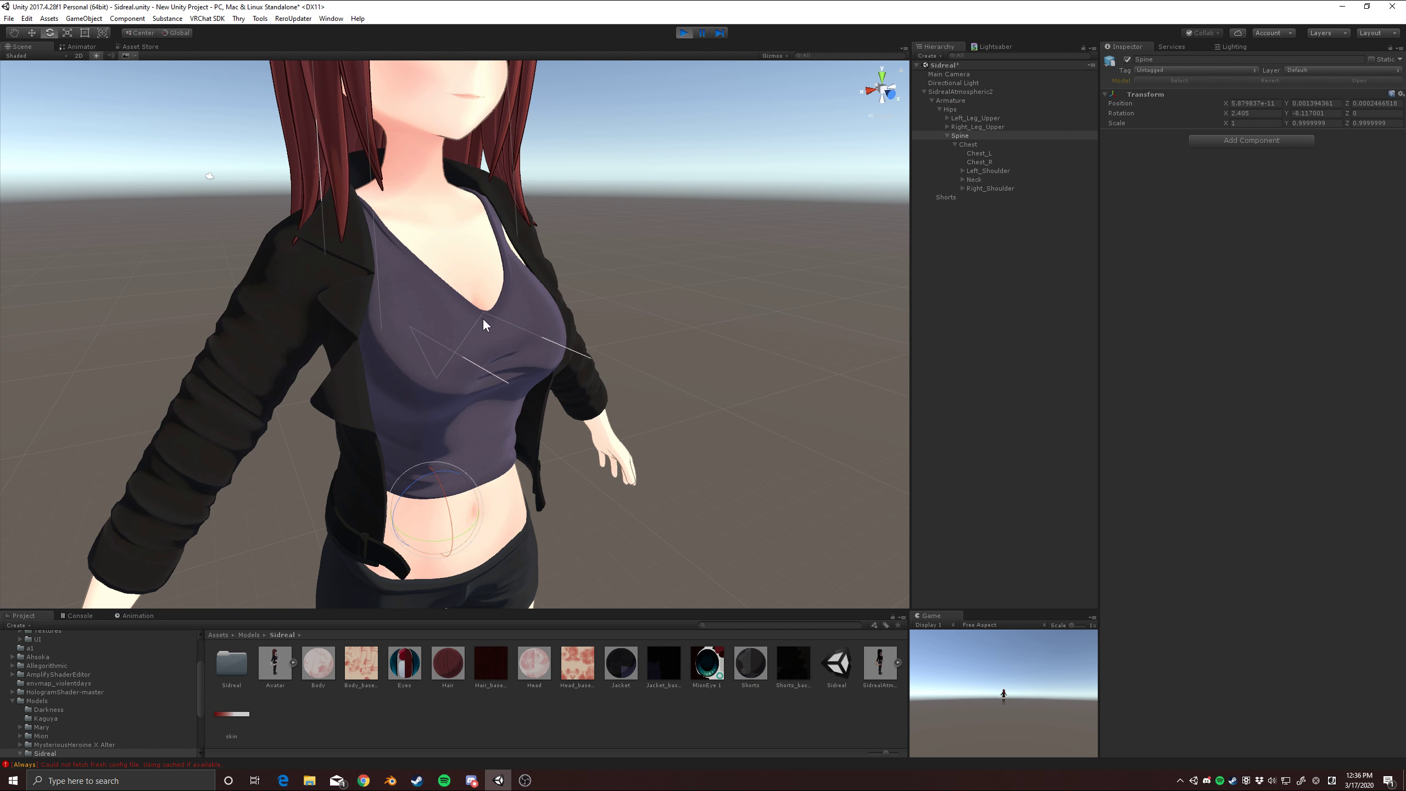
pyautogui.moveTo(449, 522); pyautogui.dragTo(413, 540)
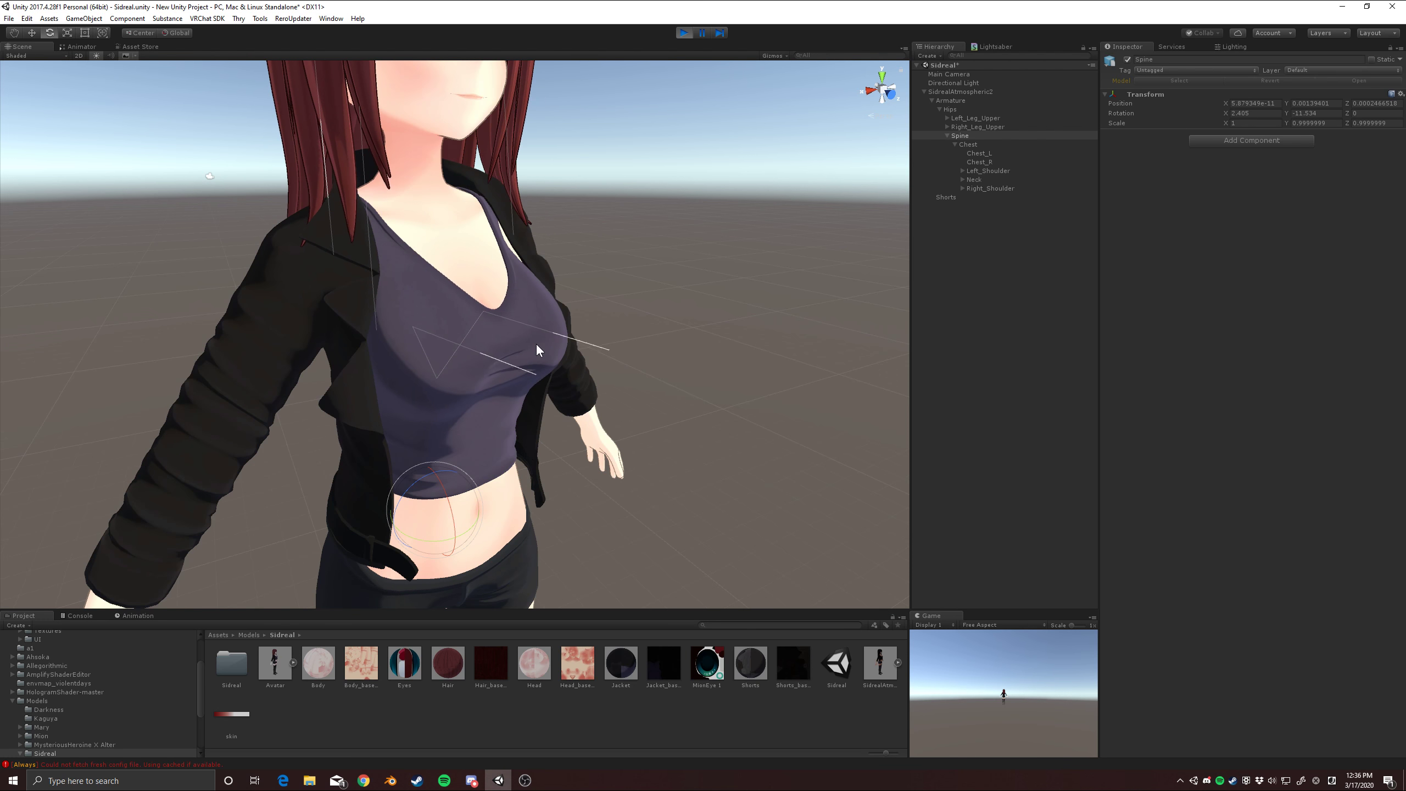